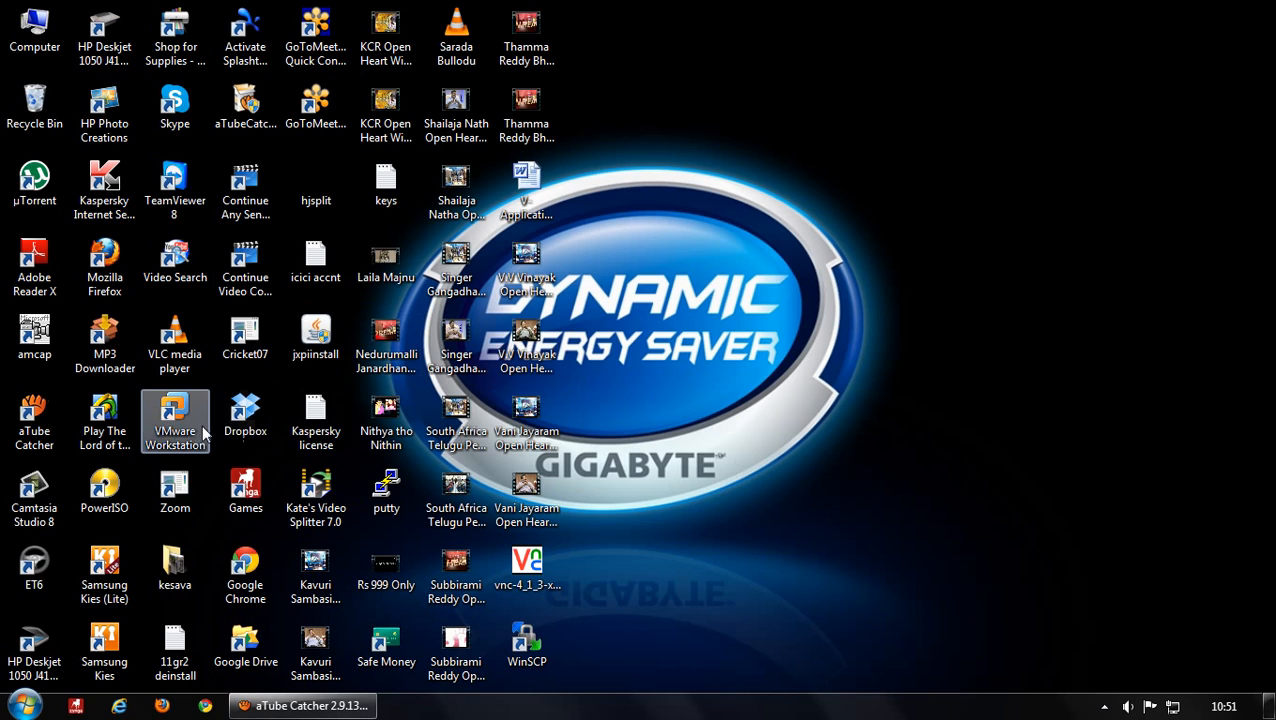
Launch VMware Workstation, dismiss the new-version notice and maximize the program window.
{"action": "left_click", "coordinate": [188, 436]}
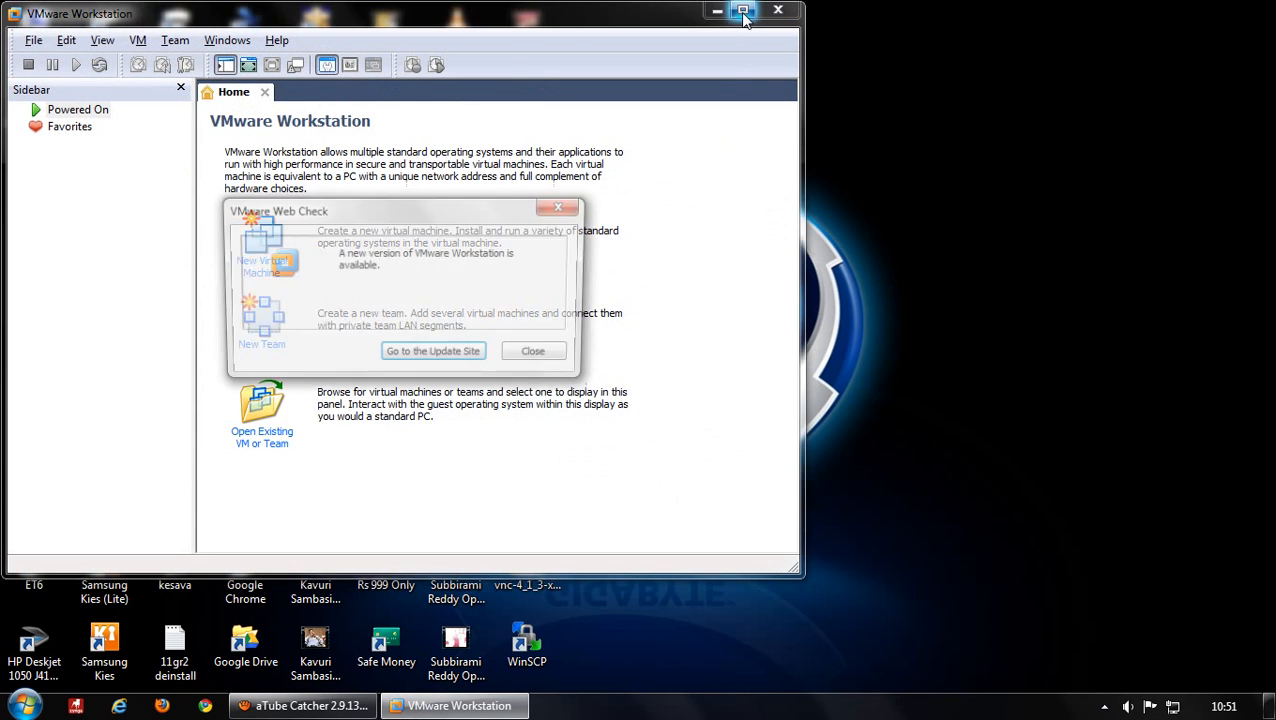
{"action": "left_click", "coordinate": [539, 357]}
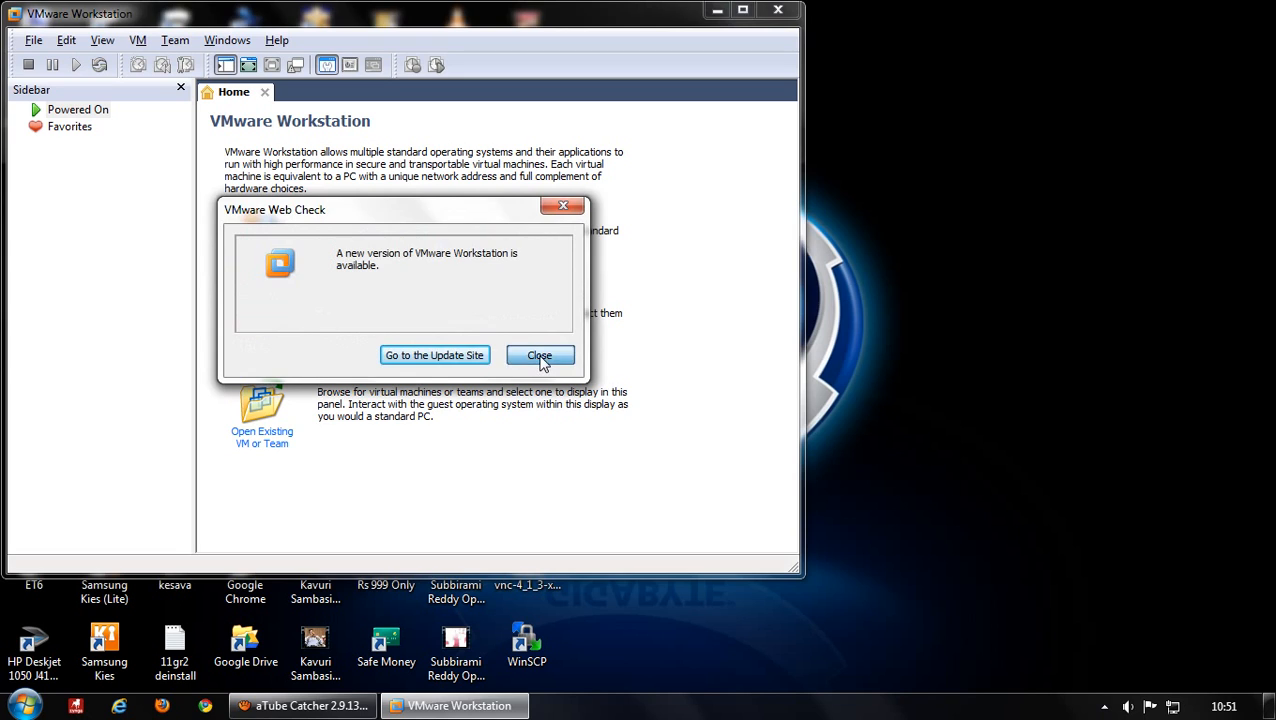
{"action": "left_click", "coordinate": [743, 12]}
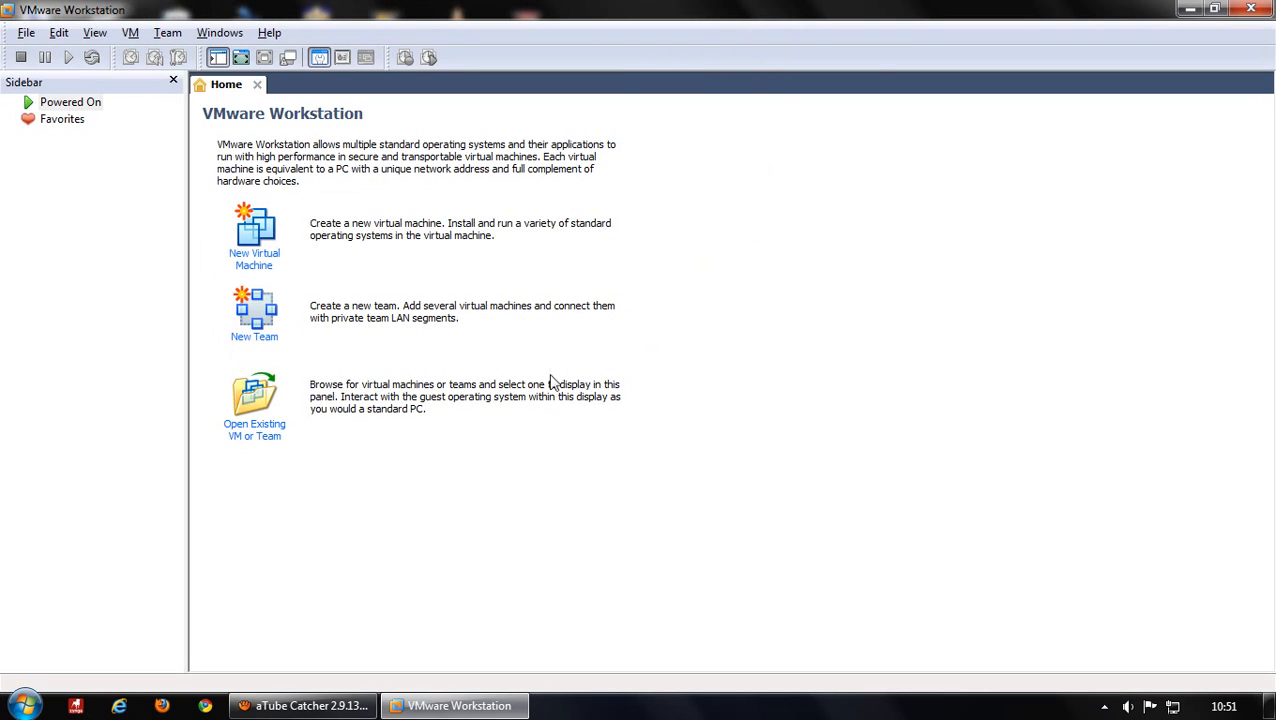
Start a new virtual machine with a custom configuration and Workstation 6.5-7.0 hardware compatibility.
{"action": "left_click", "coordinate": [275, 255]}
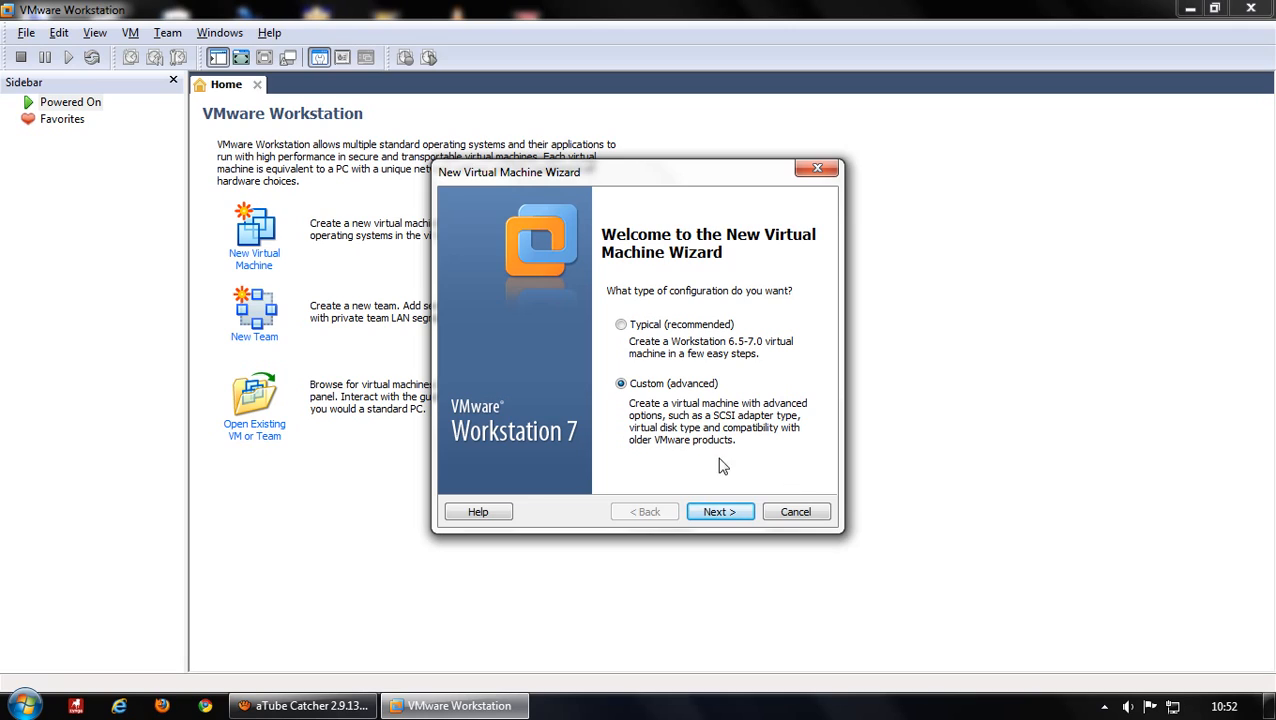
{"action": "left_click", "coordinate": [733, 513]}
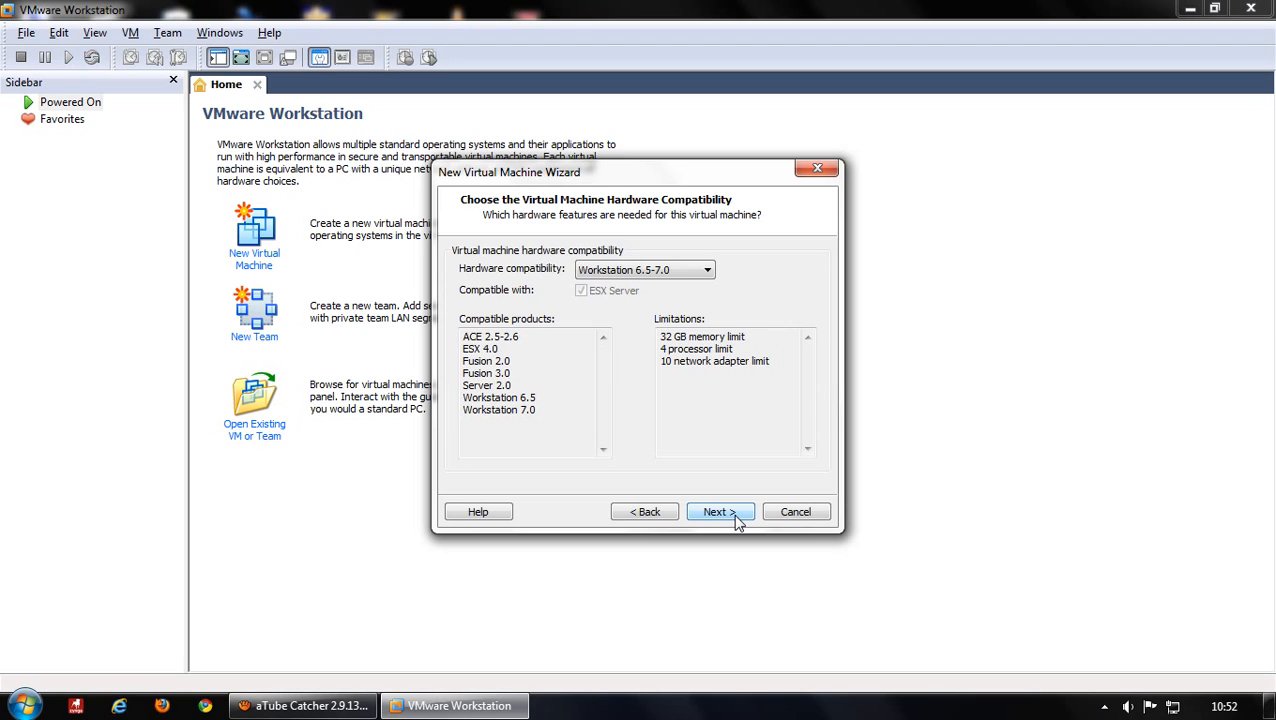
{"action": "left_click", "coordinate": [733, 513]}
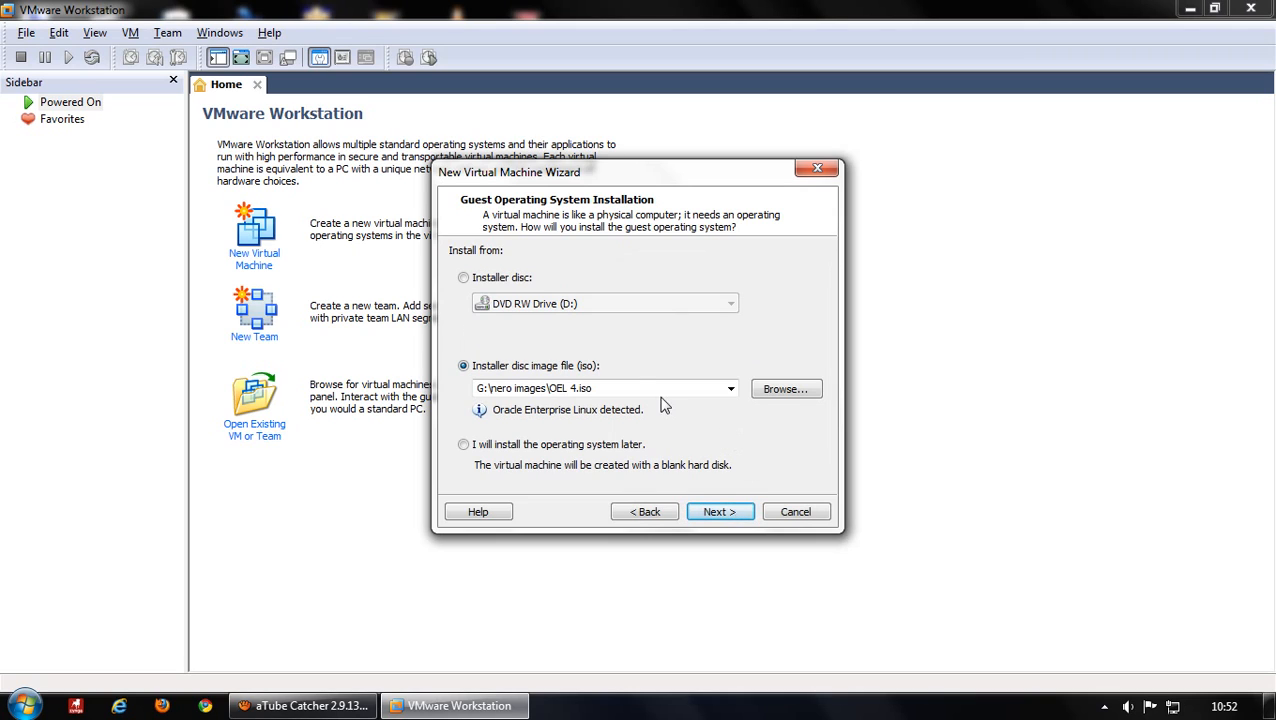
Choose the disc image file OEL 4 from the nero images folder on drive G: as the guest operating system's installation source.
{"action": "left_click", "coordinate": [519, 282]}
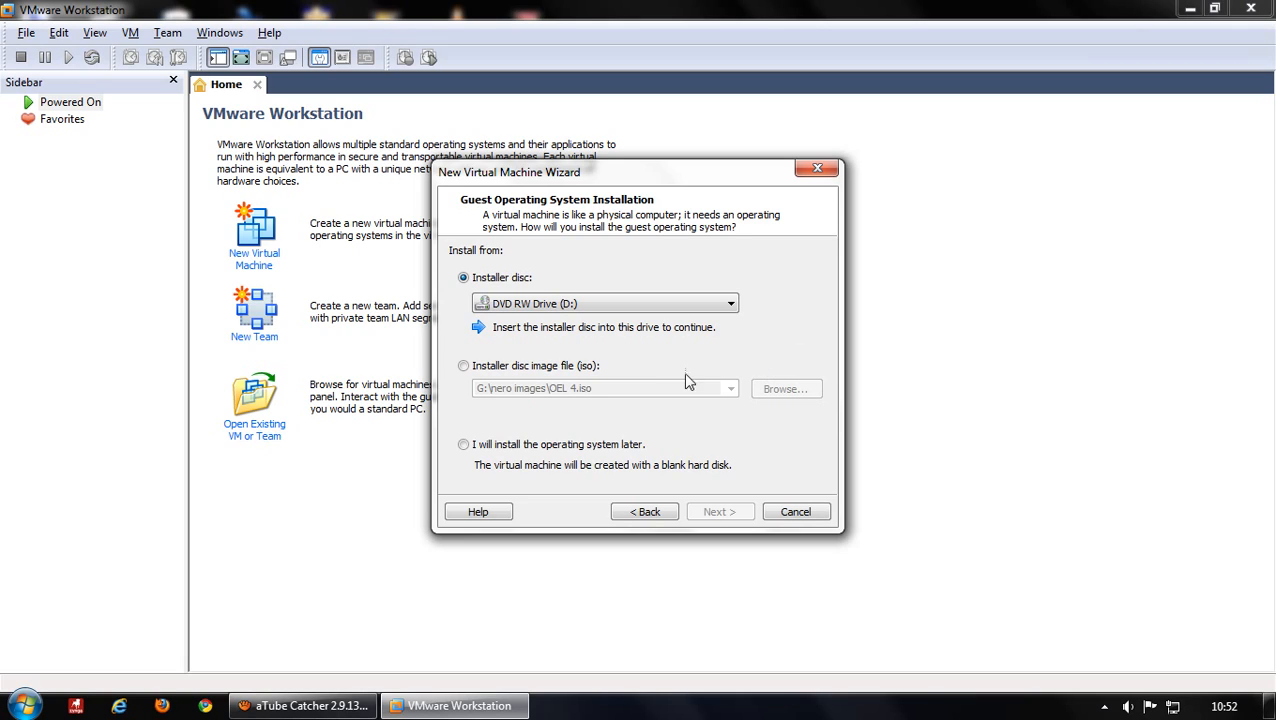
{"action": "left_click", "coordinate": [588, 366]}
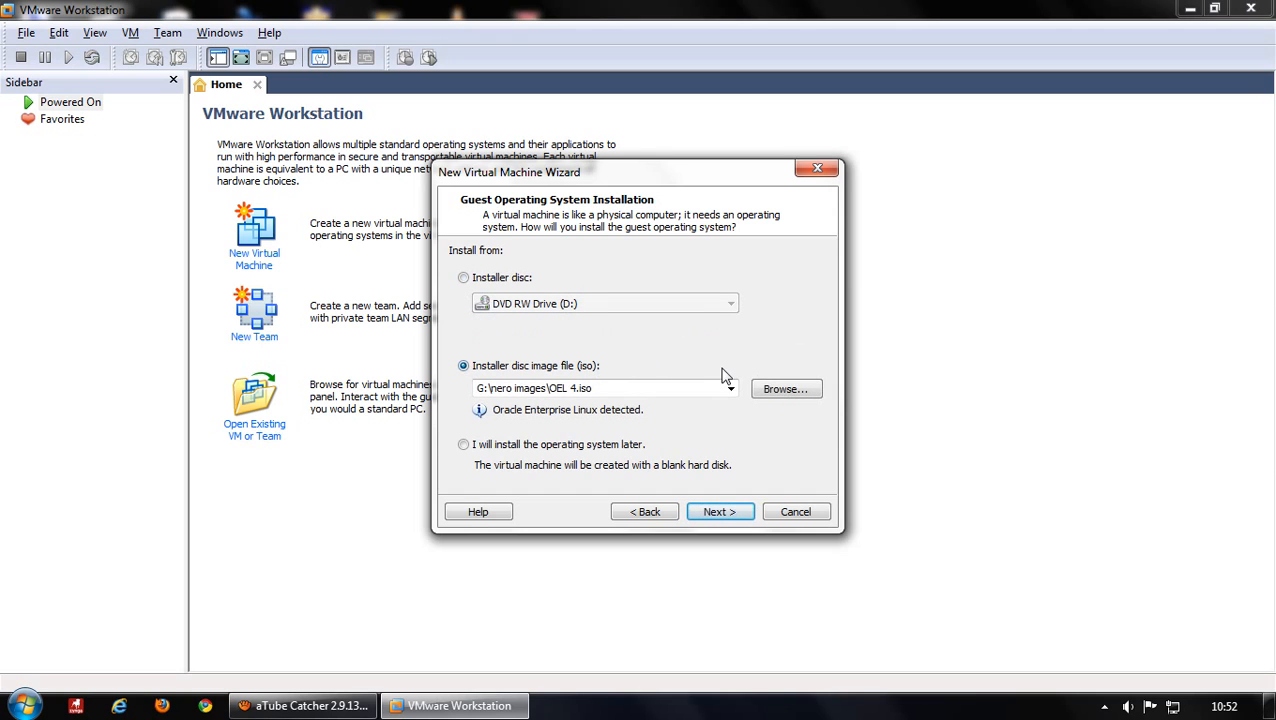
{"action": "left_click", "coordinate": [777, 392]}
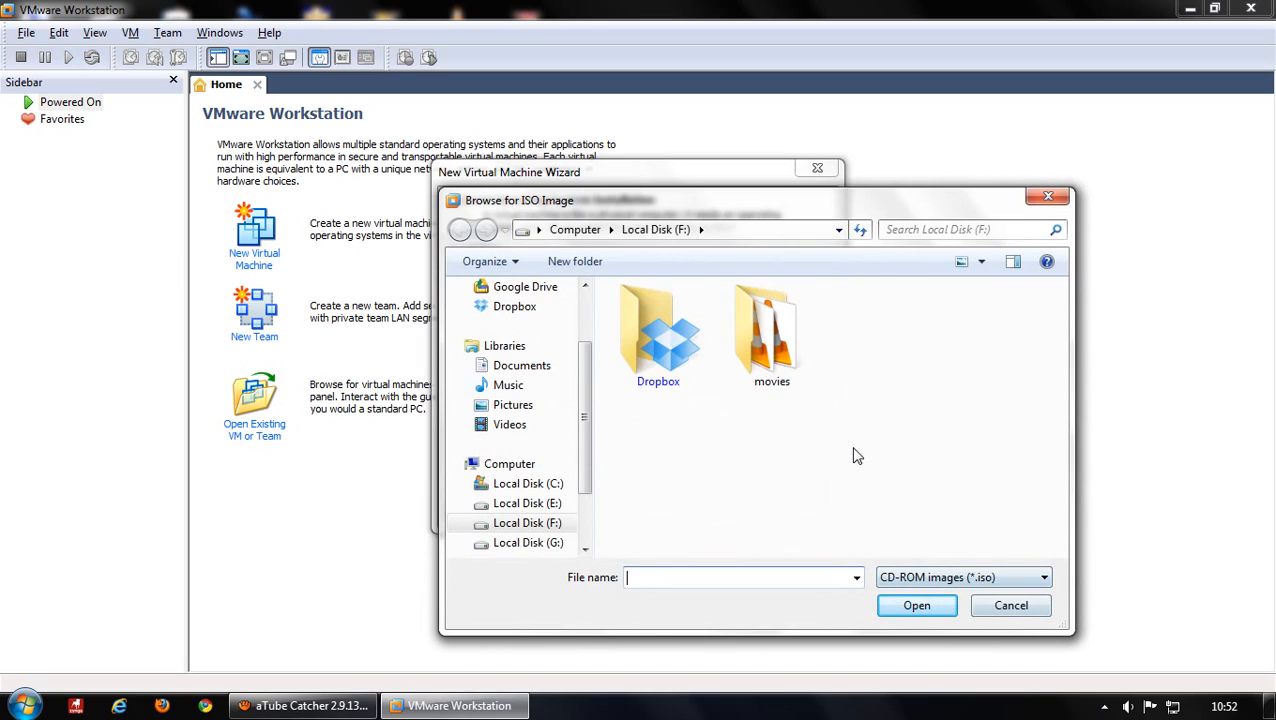
{"action": "left_click", "coordinate": [557, 544]}
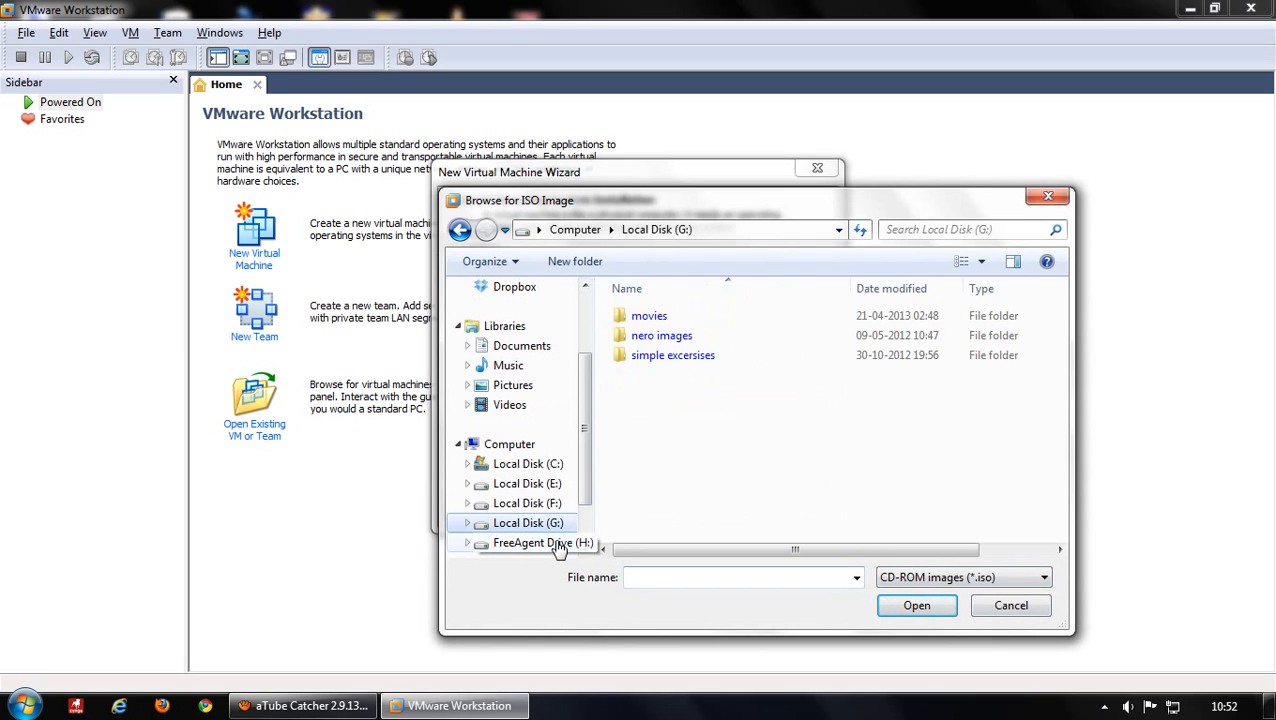
{"action": "double_click", "coordinate": [666, 337]}
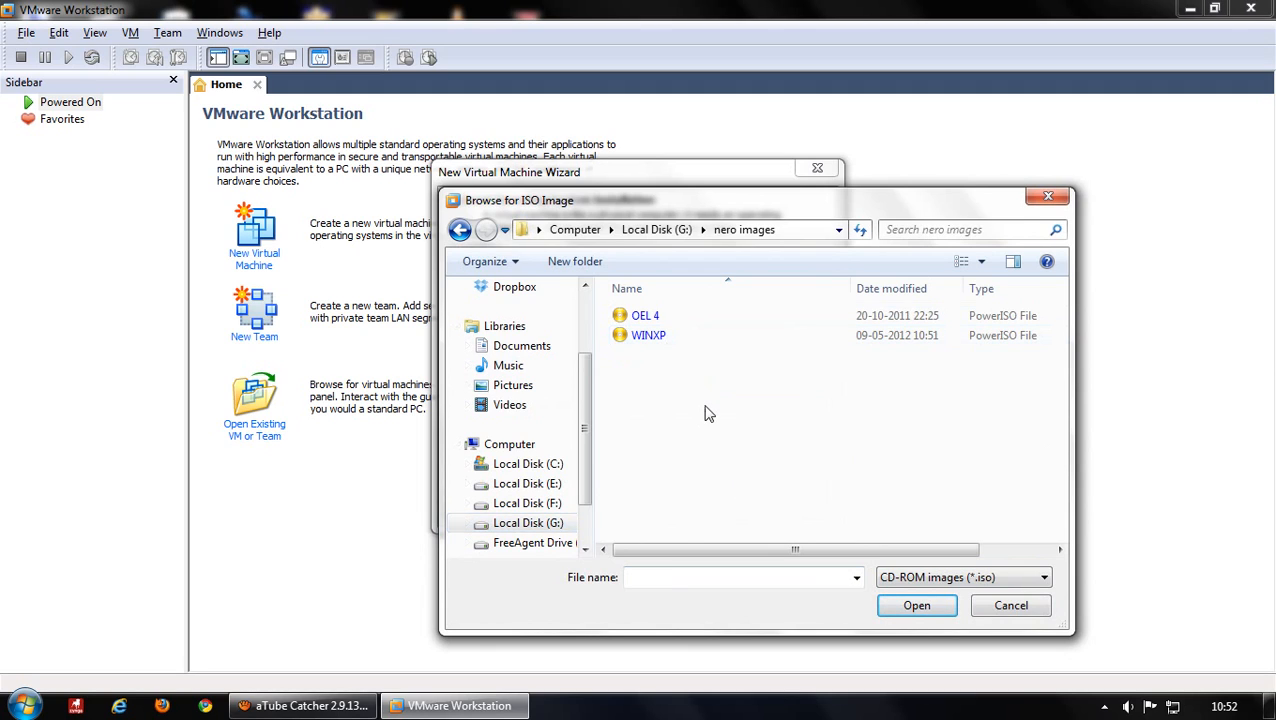
{"action": "left_click", "coordinate": [683, 320]}
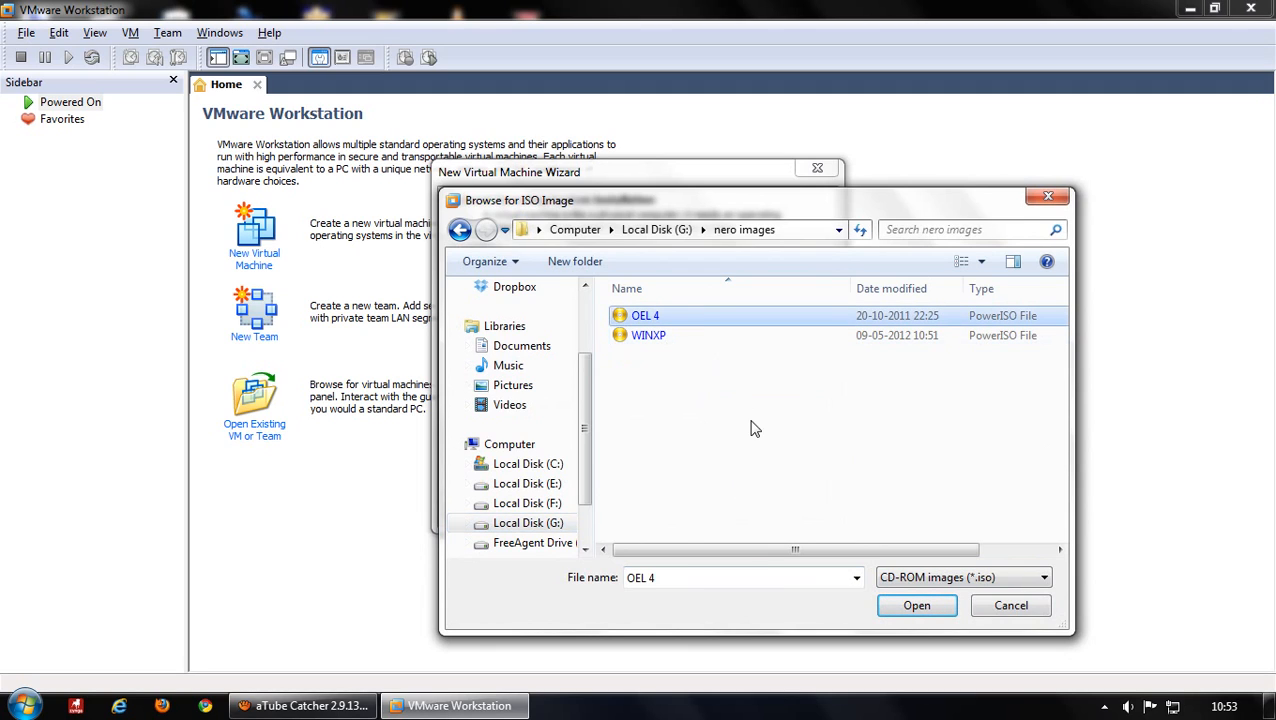
{"action": "left_click", "coordinate": [924, 612]}
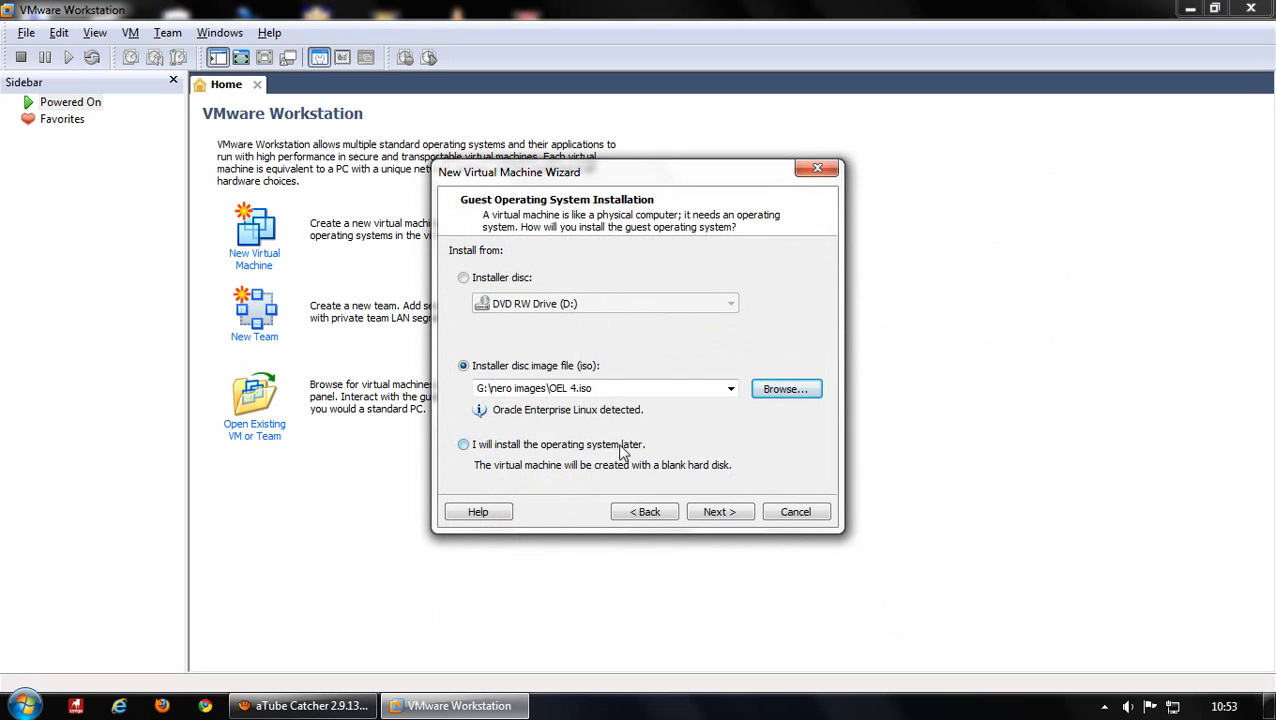
{"action": "left_click", "coordinate": [619, 446]}
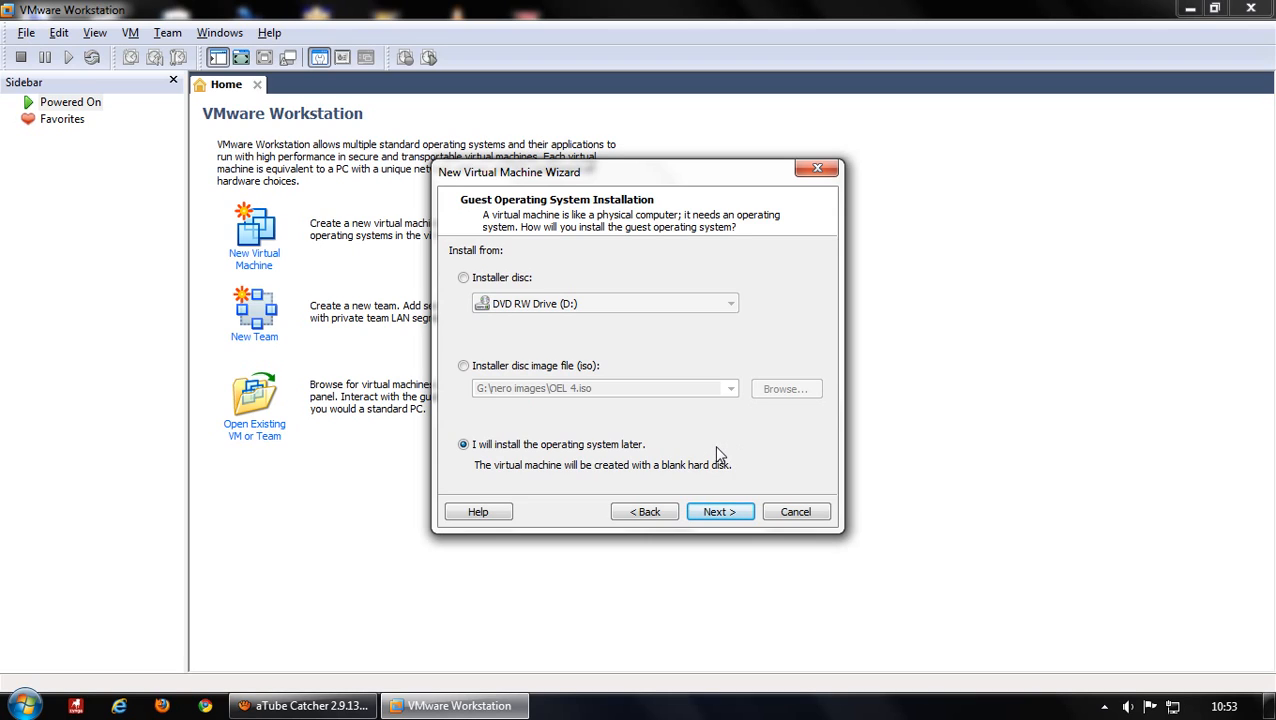
{"action": "left_click", "coordinate": [577, 372]}
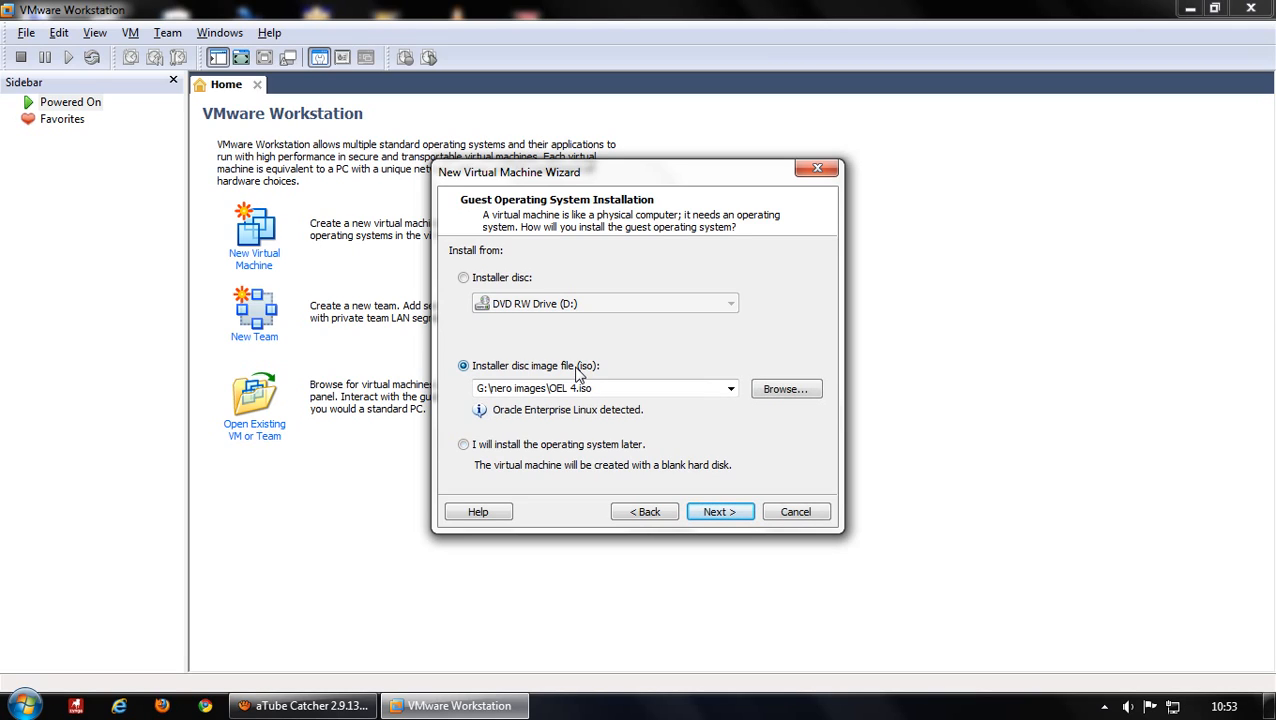
{"action": "left_click", "coordinate": [733, 515]}
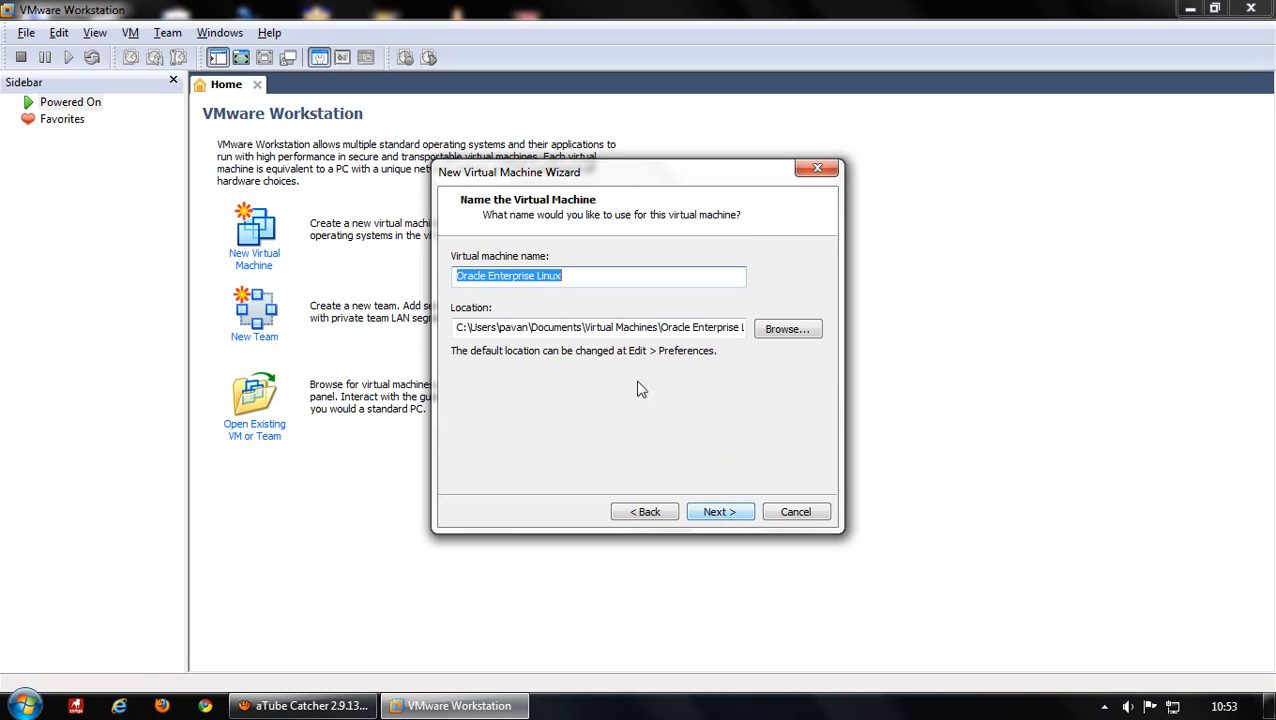
Name the virtual machine pavandba, replacing the suggested name.
{"action": "left_click", "coordinate": [606, 280]}
{"action": "left_click_drag", "start_coordinate": [606, 280], "coordinate": [384, 284]}
{"action": "type", "text": "pa"}
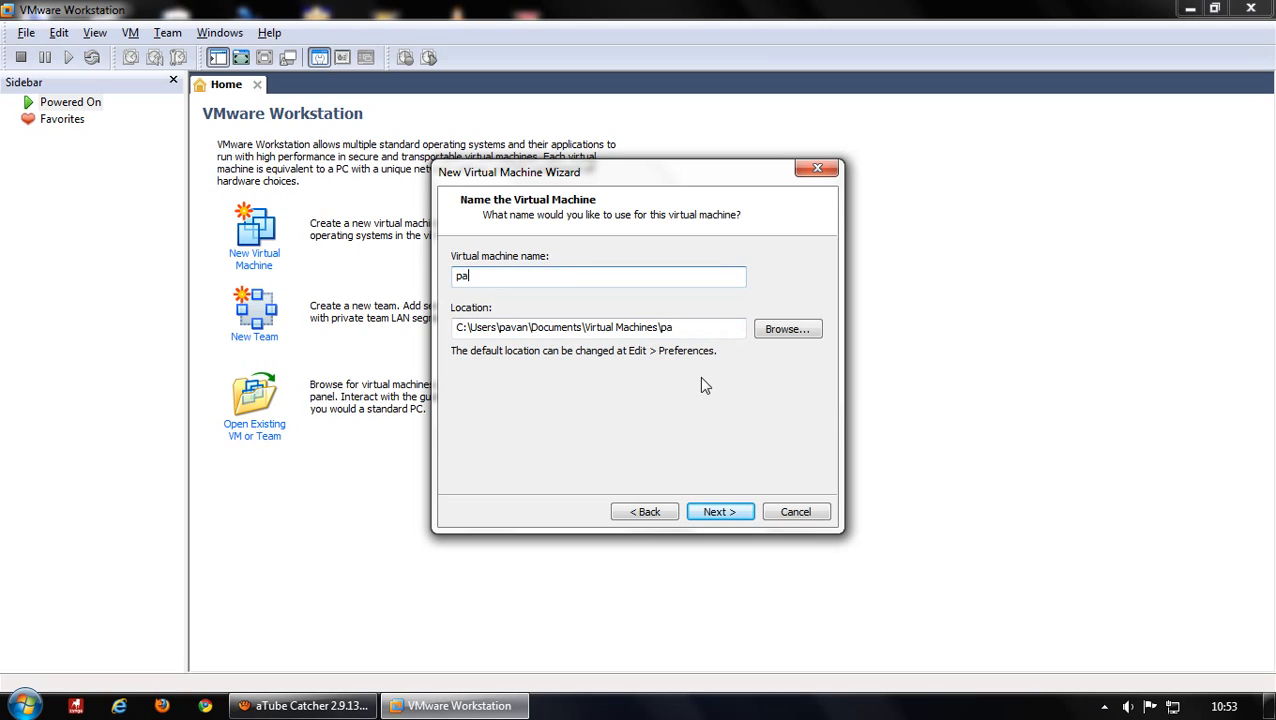
{"action": "type", "text": "vandba"}
Set the virtual machine's storage location to the root of Local Disk (G:) and continue to the processor configuration.
{"action": "left_click", "coordinate": [719, 330]}
{"action": "left_click_drag", "start_coordinate": [710, 330], "coordinate": [446, 336]}
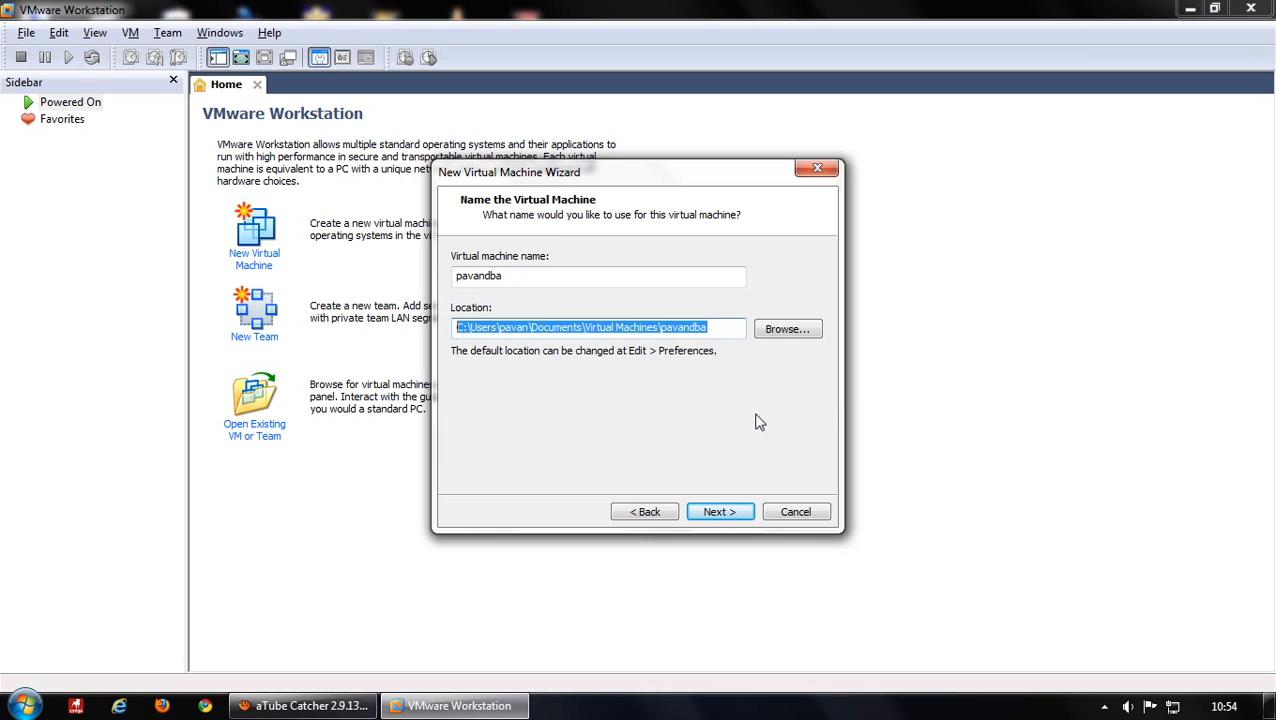
{"action": "left_click", "coordinate": [785, 338]}
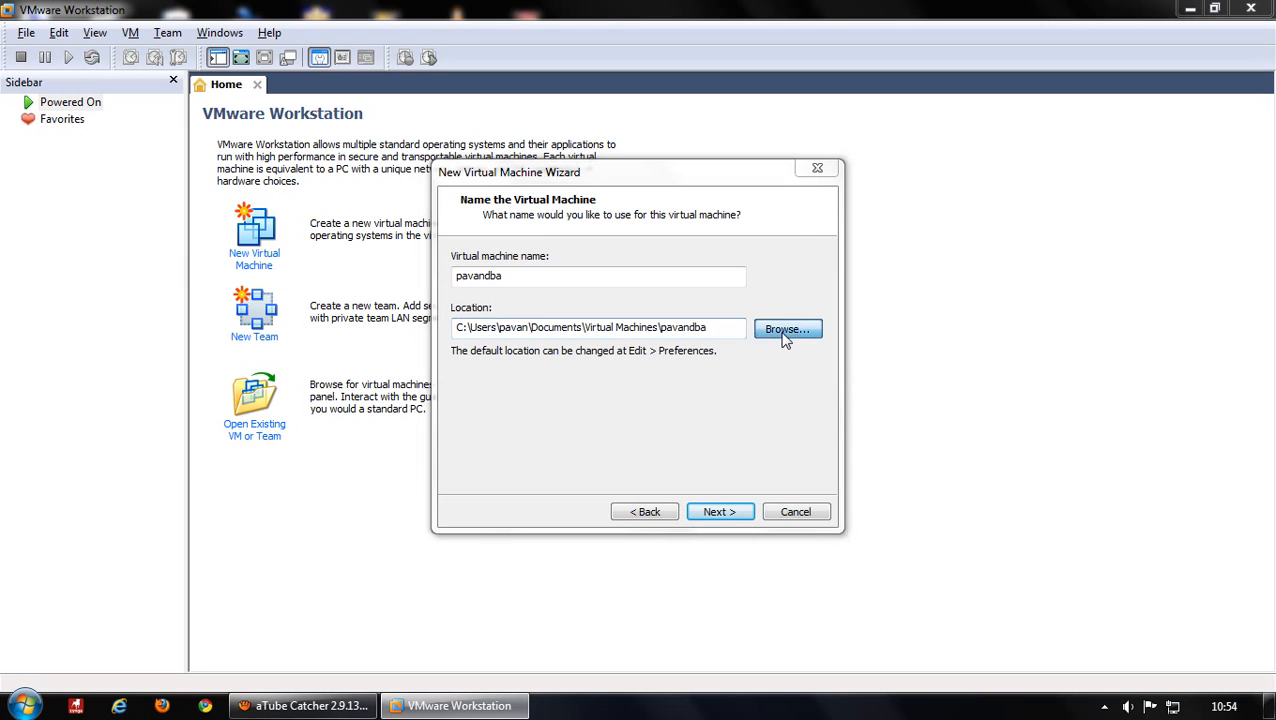
{"action": "left_click", "coordinate": [515, 345]}
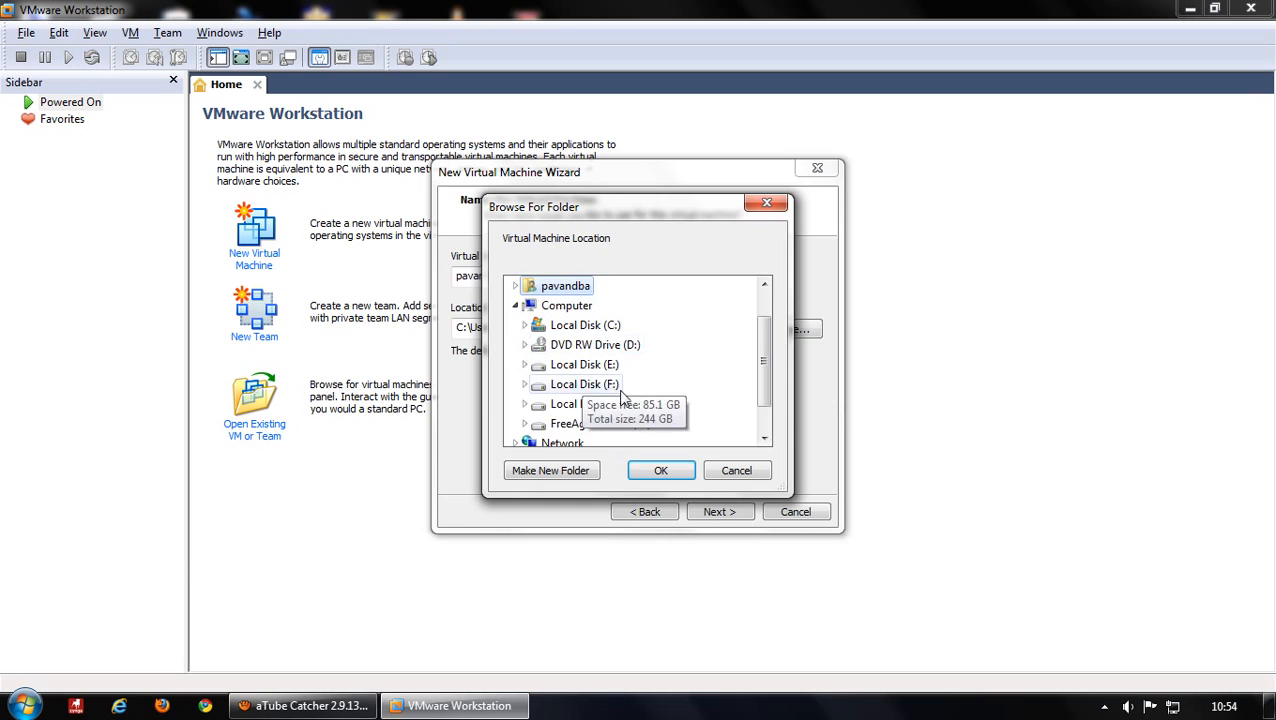
{"action": "left_click", "coordinate": [600, 405]}
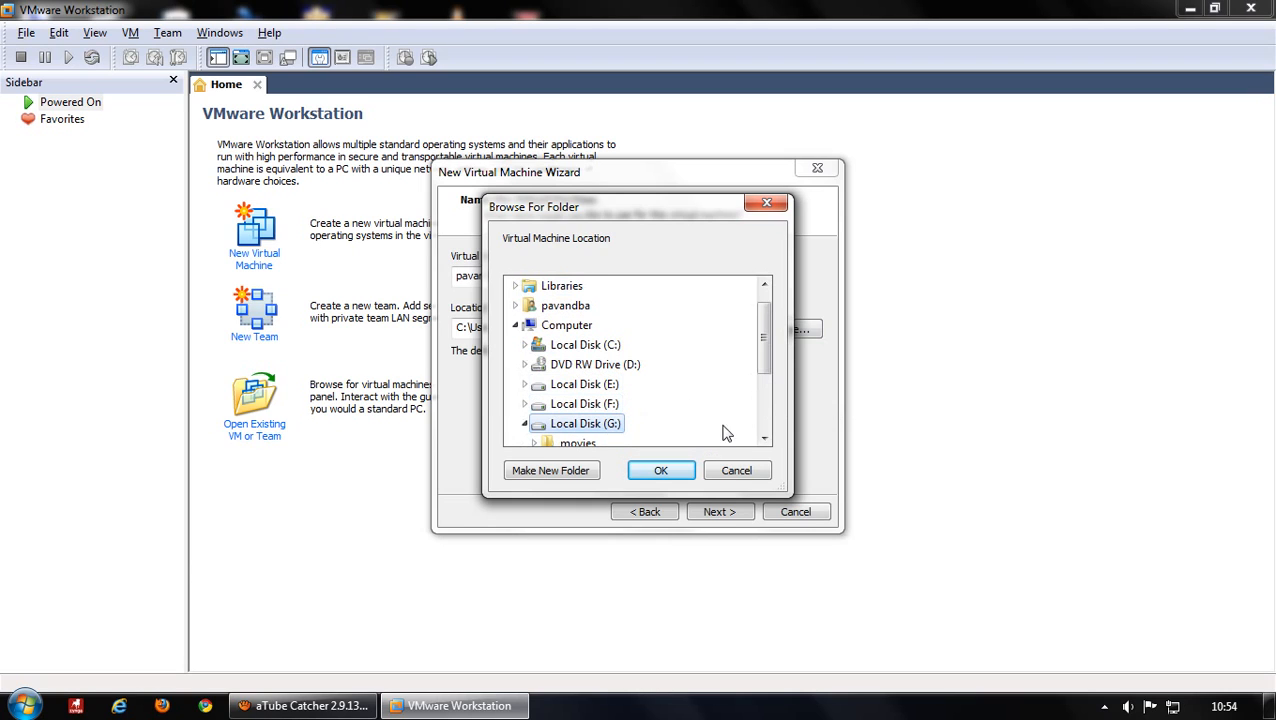
{"action": "left_click", "coordinate": [664, 474]}
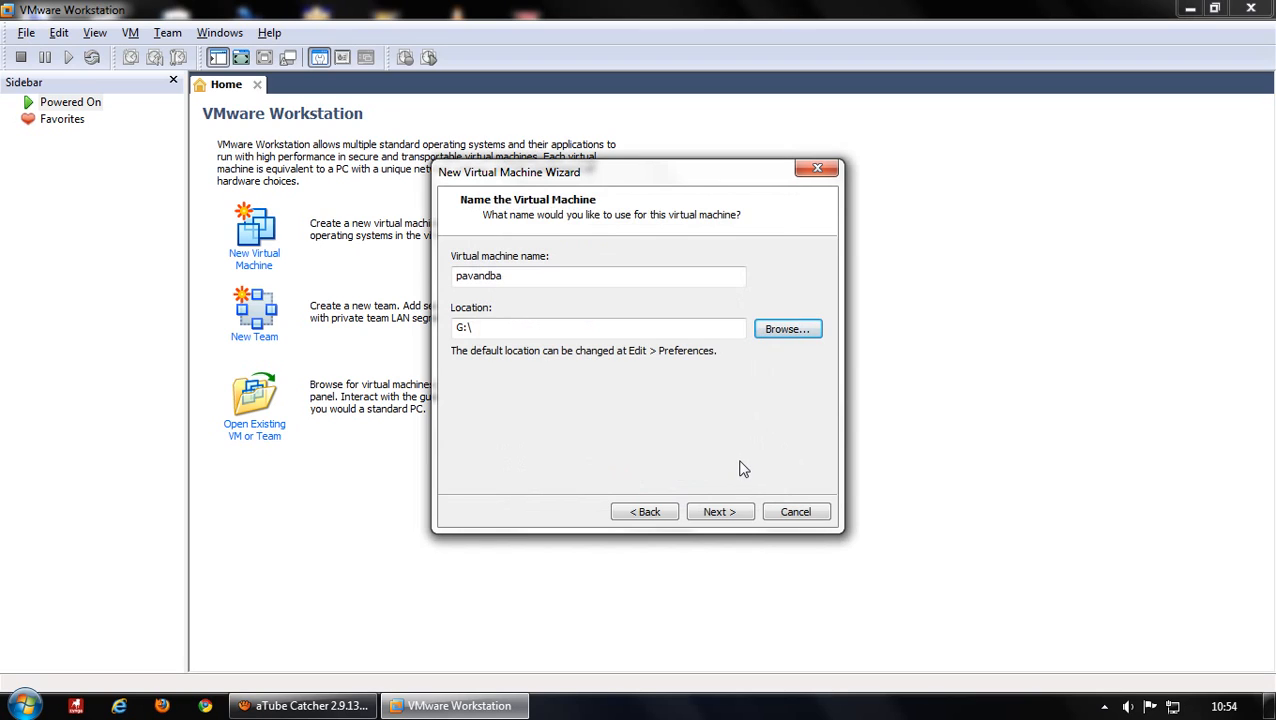
{"action": "left_click", "coordinate": [729, 518]}
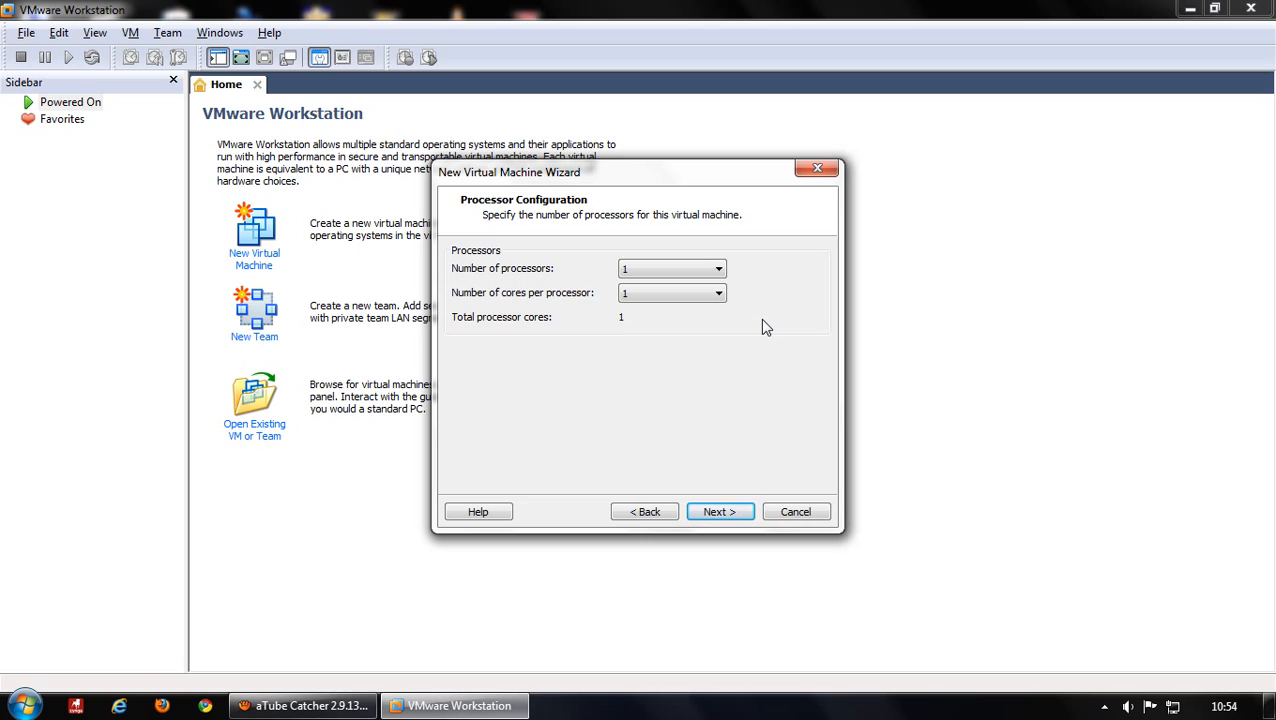
Try a processor configuration of 2 processors with 4 cores per processor.
{"action": "left_click", "coordinate": [718, 270]}
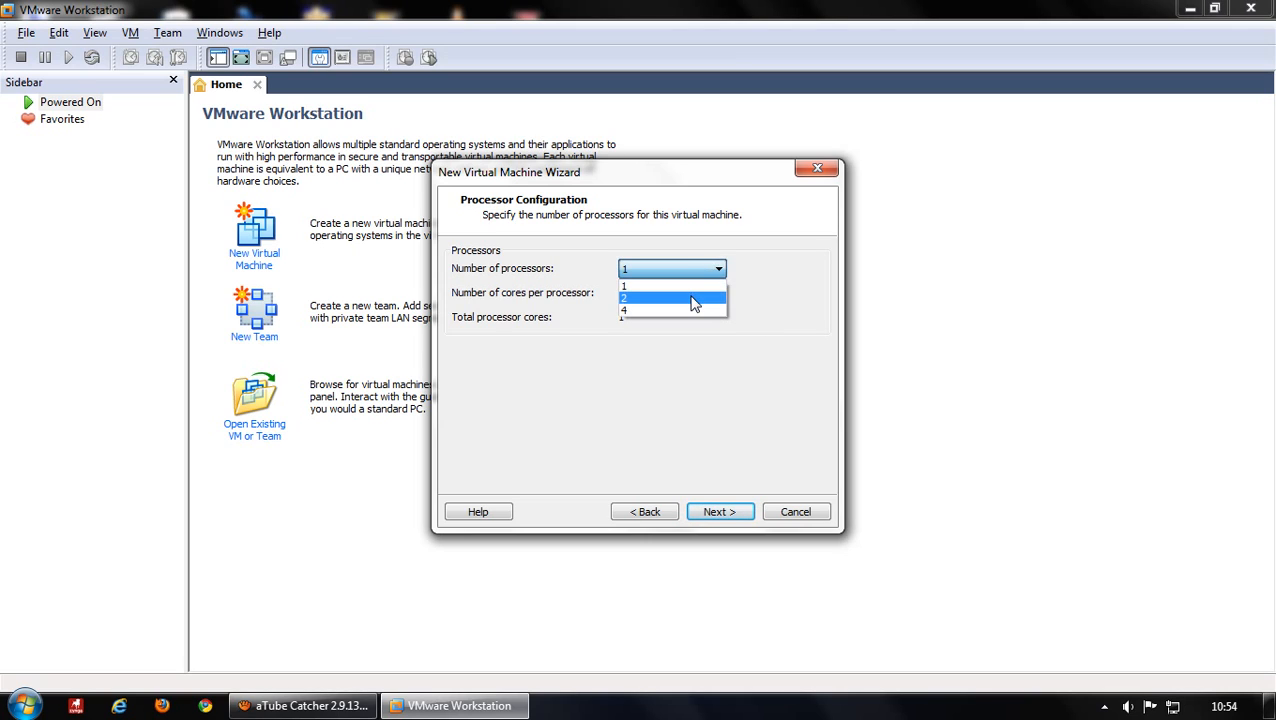
{"action": "left_click", "coordinate": [694, 299]}
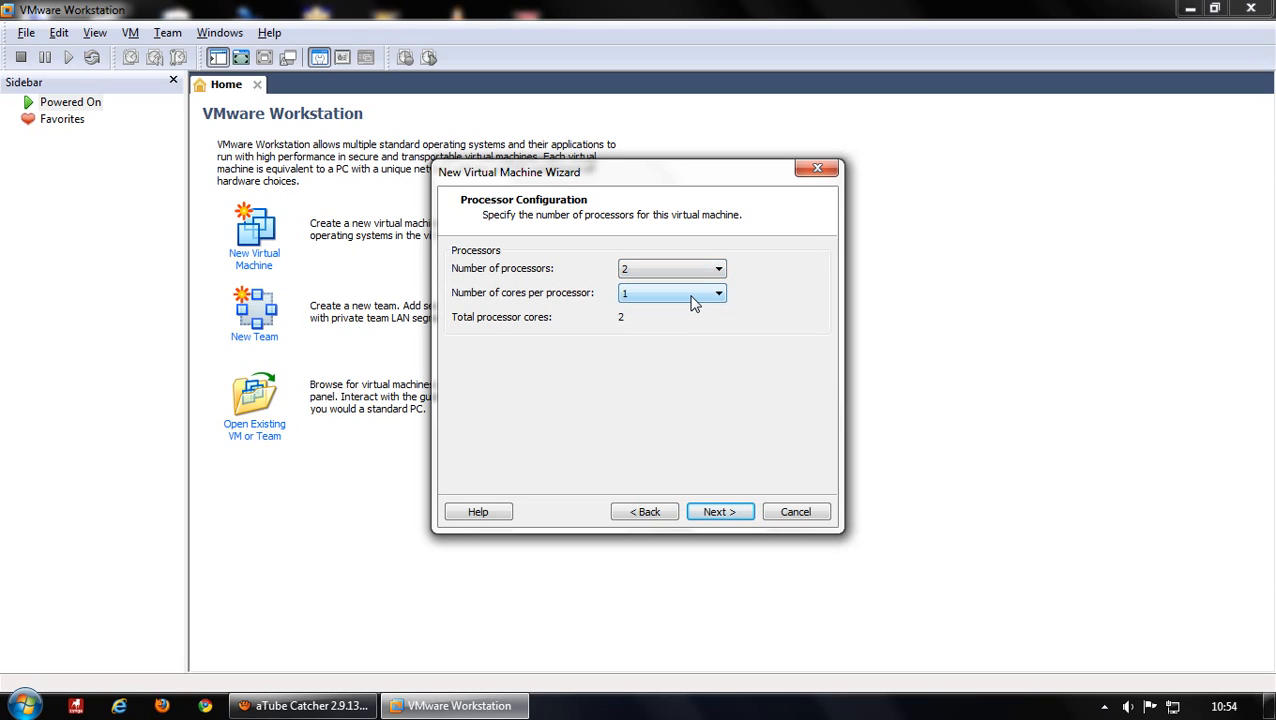
{"action": "left_click", "coordinate": [690, 296]}
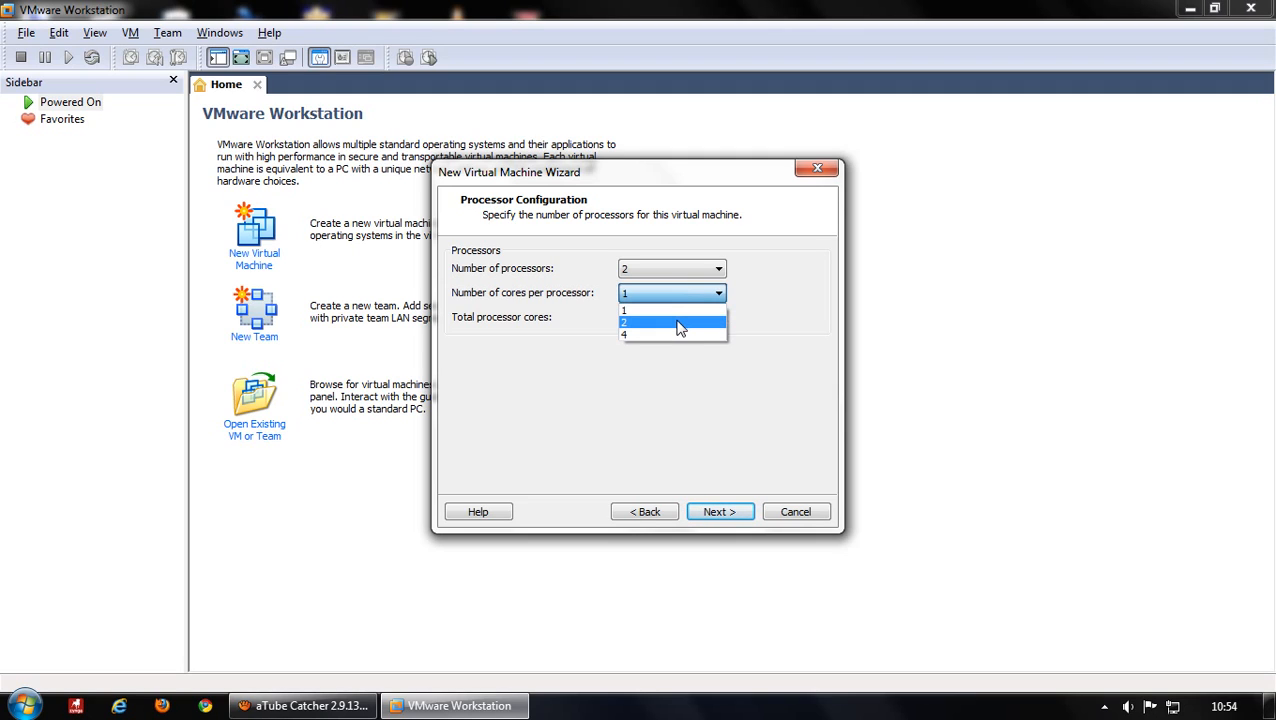
{"action": "left_click", "coordinate": [671, 335]}
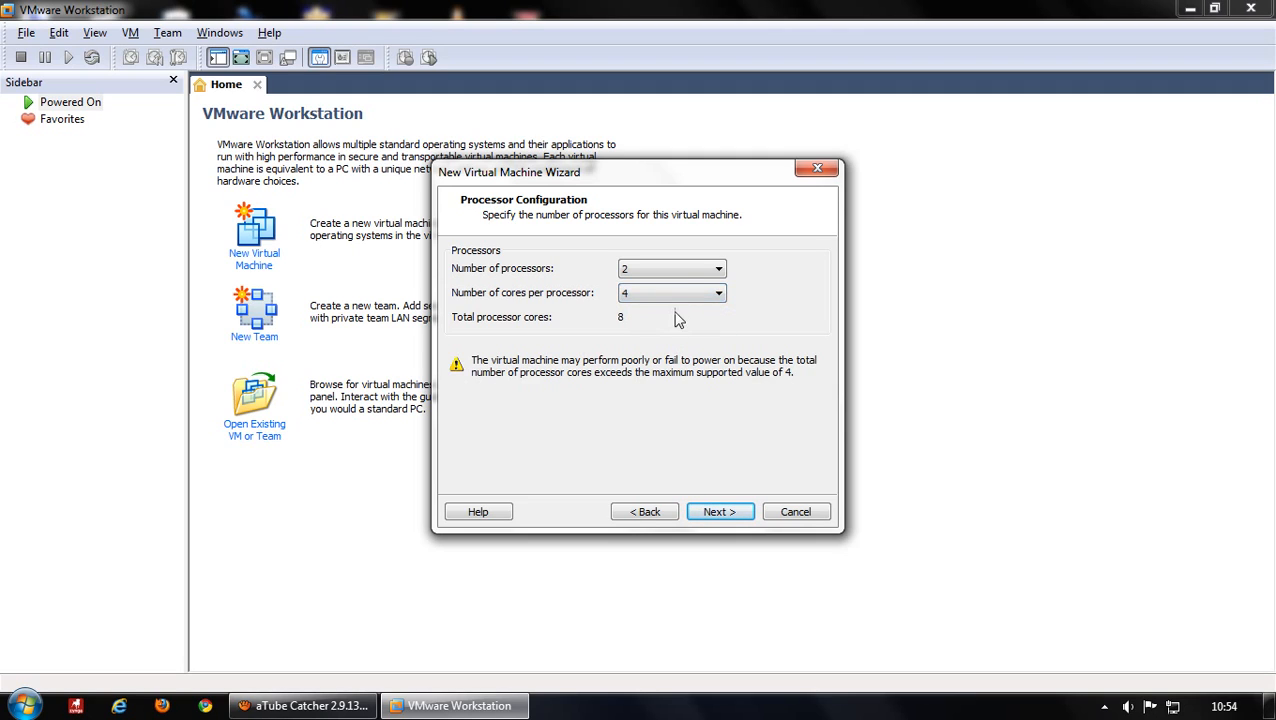
Set the virtual machine to 1 processor with 1 core per processor and continue to the memory settings.
{"action": "left_click", "coordinate": [690, 272]}
{"action": "left_click", "coordinate": [690, 285]}
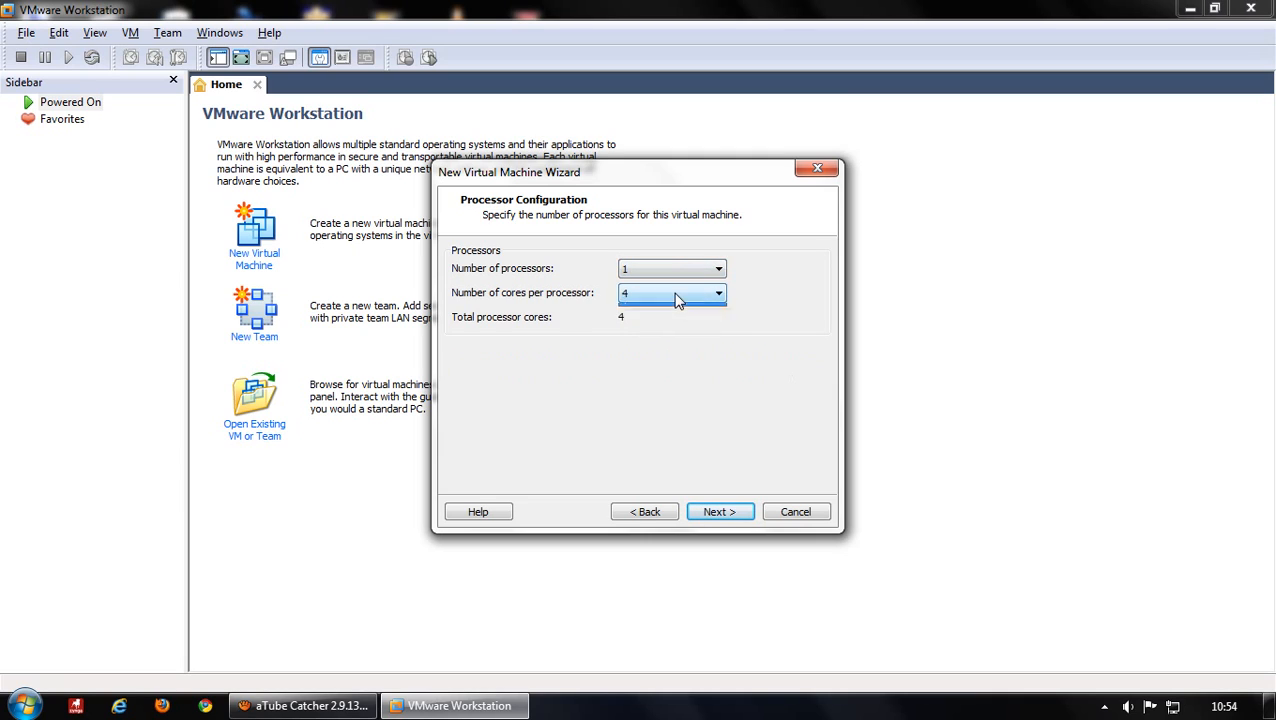
{"action": "left_click", "coordinate": [676, 295]}
{"action": "left_click", "coordinate": [660, 312]}
{"action": "left_click", "coordinate": [721, 513]}
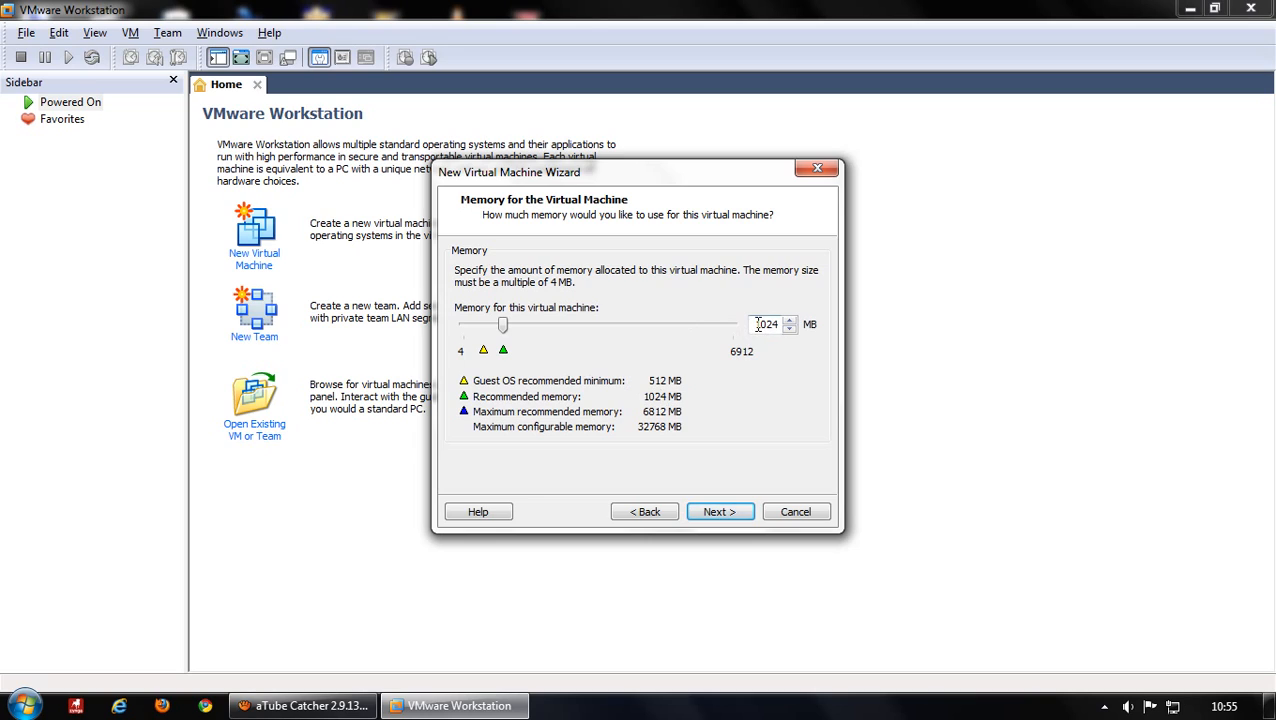
Raise the virtual machine's memory to slightly over half of the slider range and select bridged networking.
{"action": "left_click_drag", "start_coordinate": [503, 326], "coordinate": [624, 333]}
{"action": "left_click", "coordinate": [721, 512]}
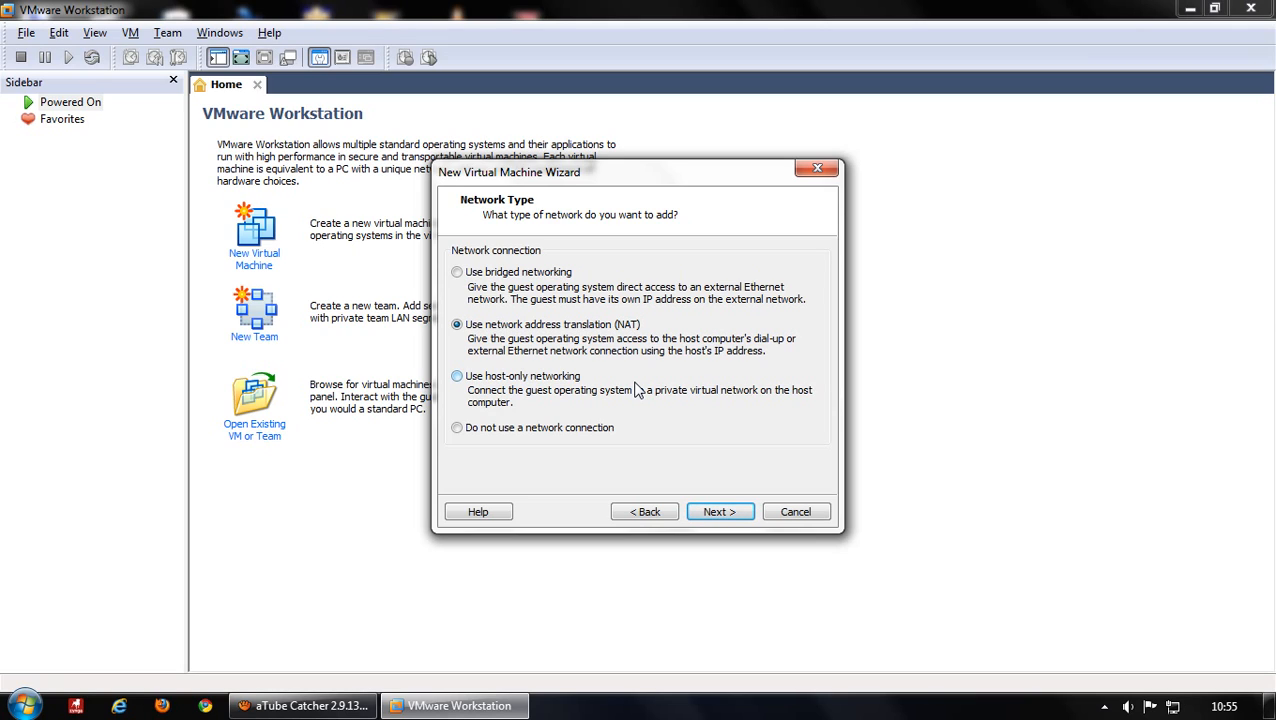
{"action": "left_click", "coordinate": [565, 275]}
{"action": "left_click", "coordinate": [720, 512]}
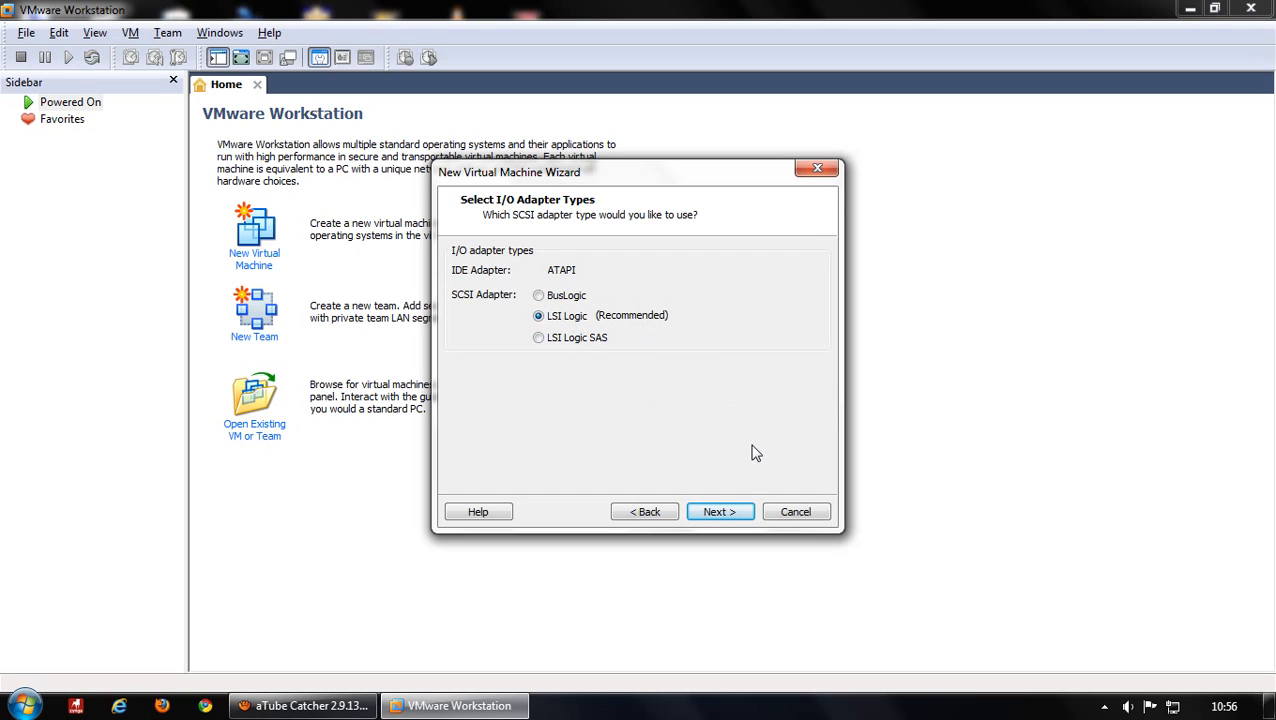
Accept the LSI Logic adapter and define a new SCSI virtual disk with a maximum size of 60 GB, stored as a single file.
{"action": "left_click", "coordinate": [733, 519]}
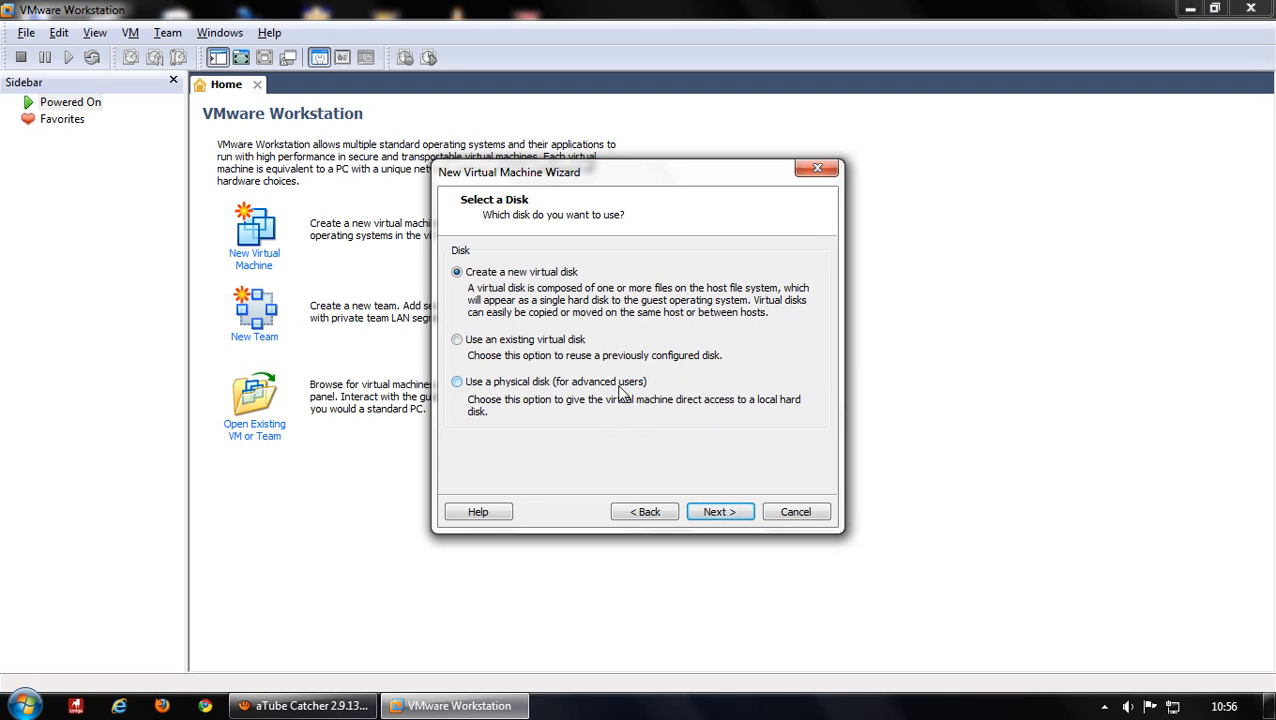
{"action": "left_click", "coordinate": [709, 512]}
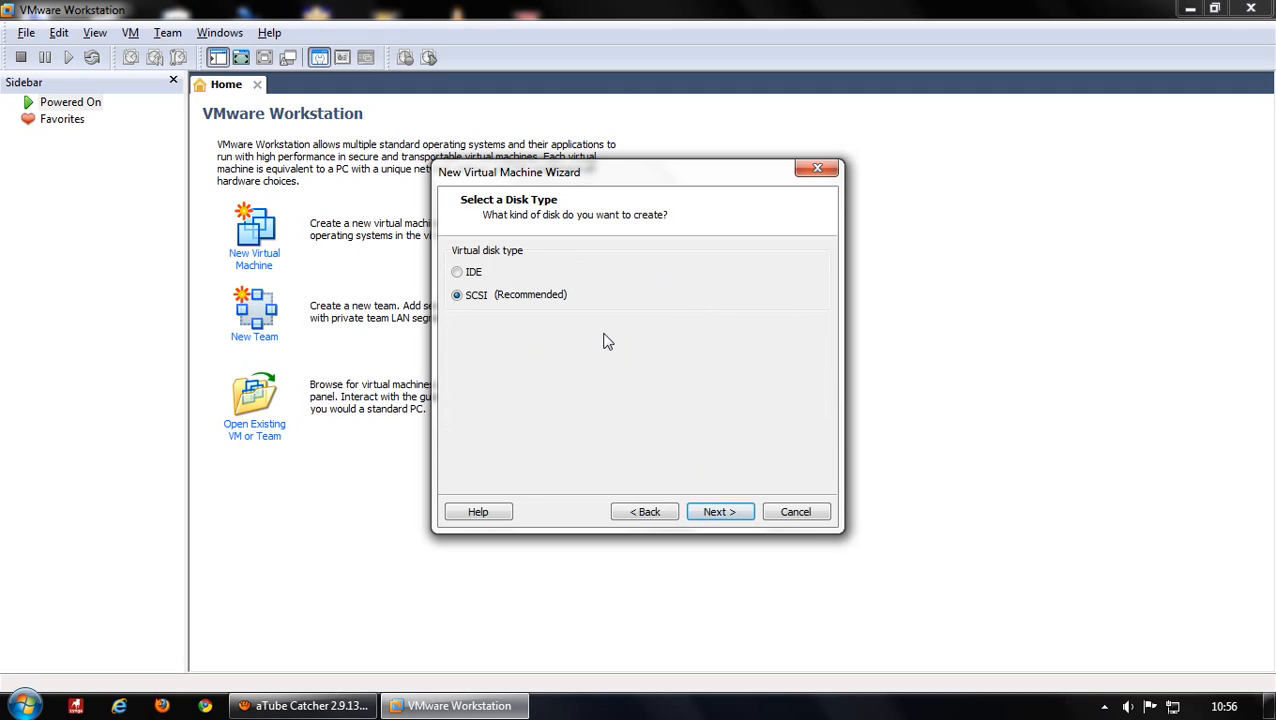
{"action": "left_click", "coordinate": [718, 512]}
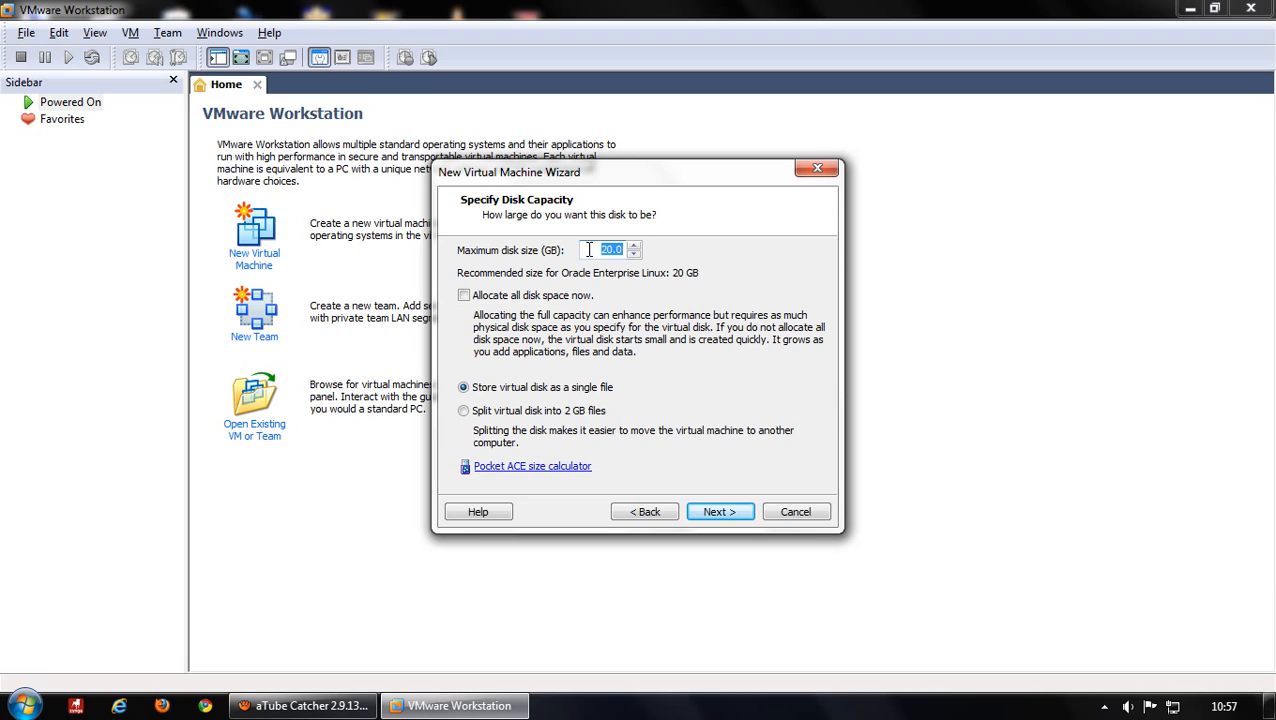
{"action": "type", "text": "60.0"}
{"action": "left_click", "coordinate": [718, 512]}
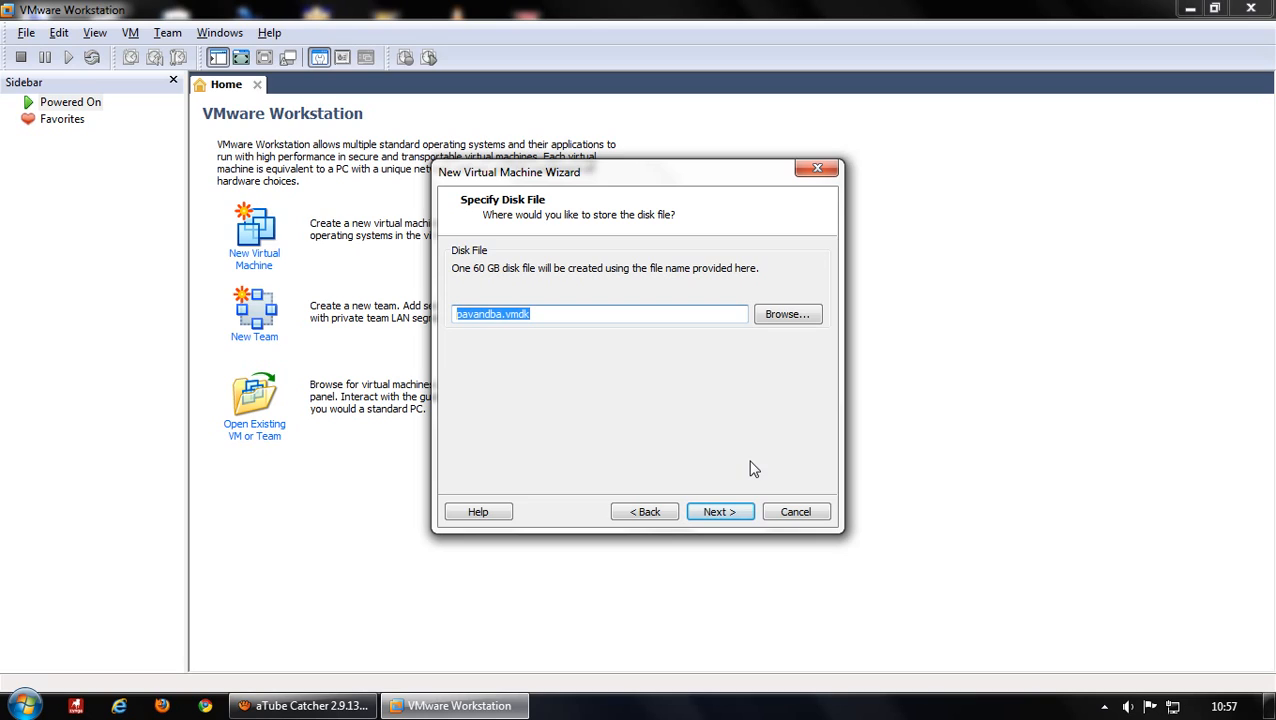
Accept the proposed disk file name and review the summary of the virtual machine's settings.
{"action": "left_click", "coordinate": [718, 510]}
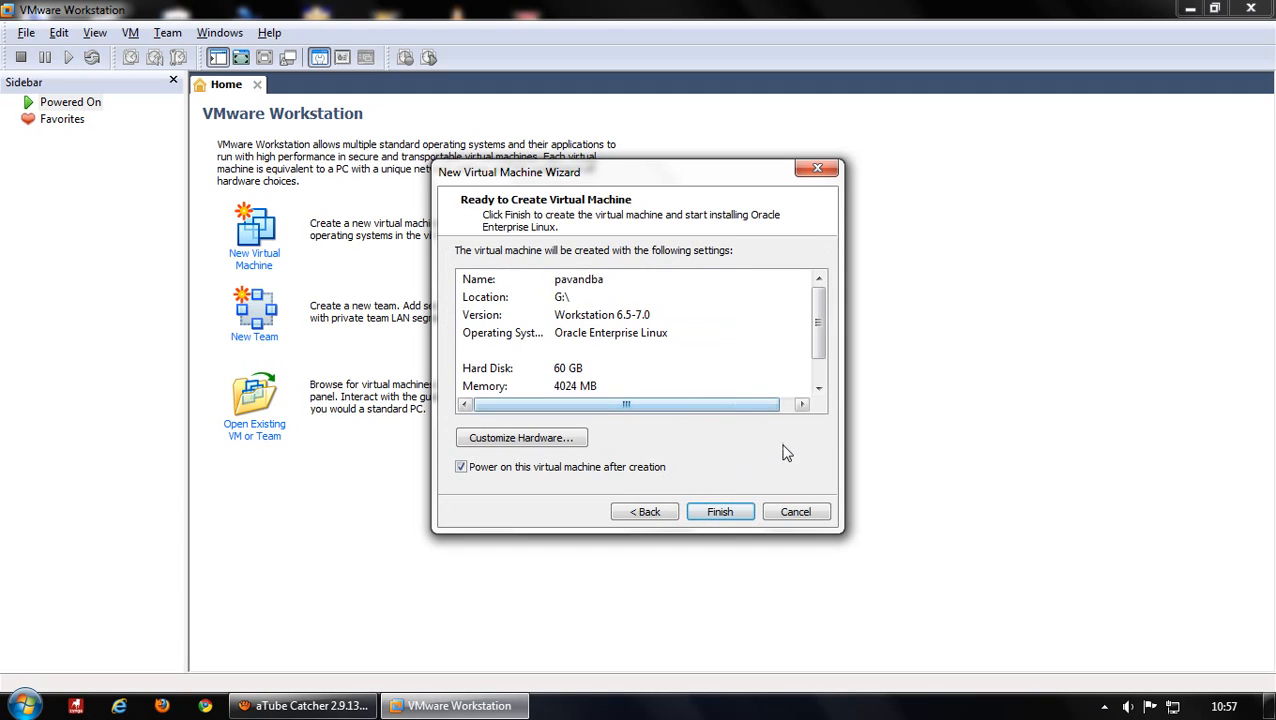
{"action": "left_click", "coordinate": [819, 389]}
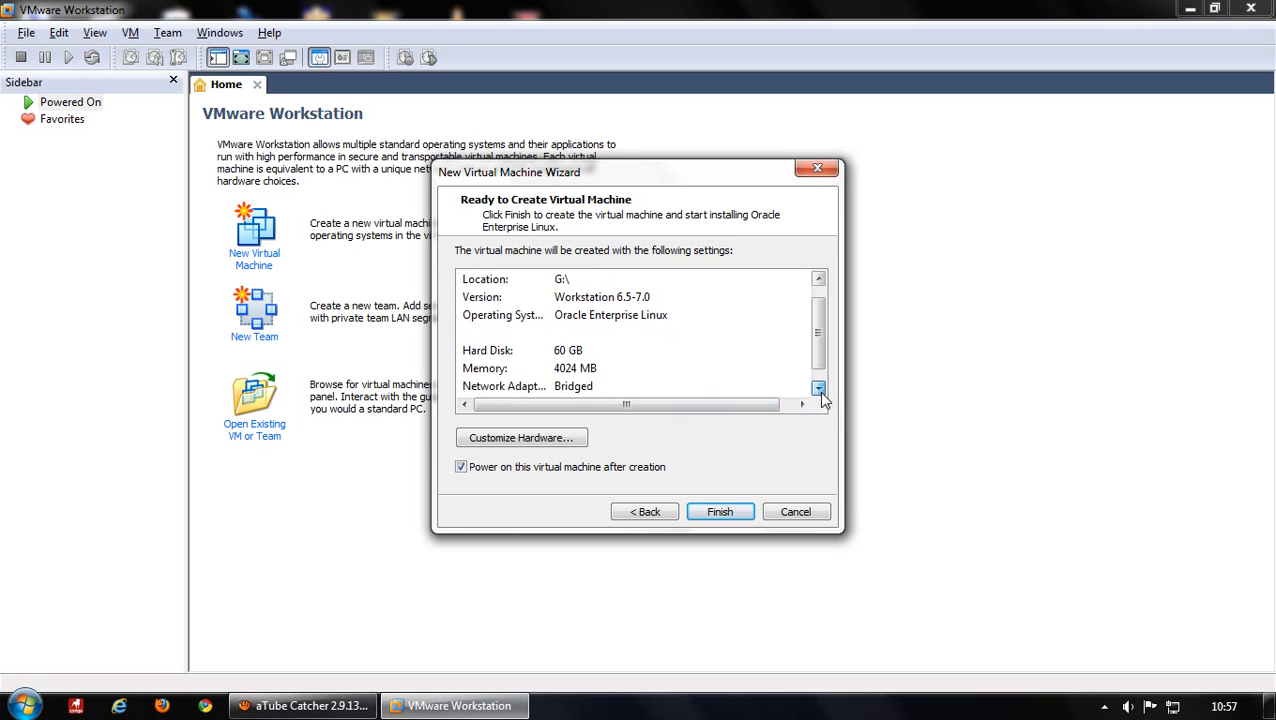
{"action": "left_click", "coordinate": [819, 389]}
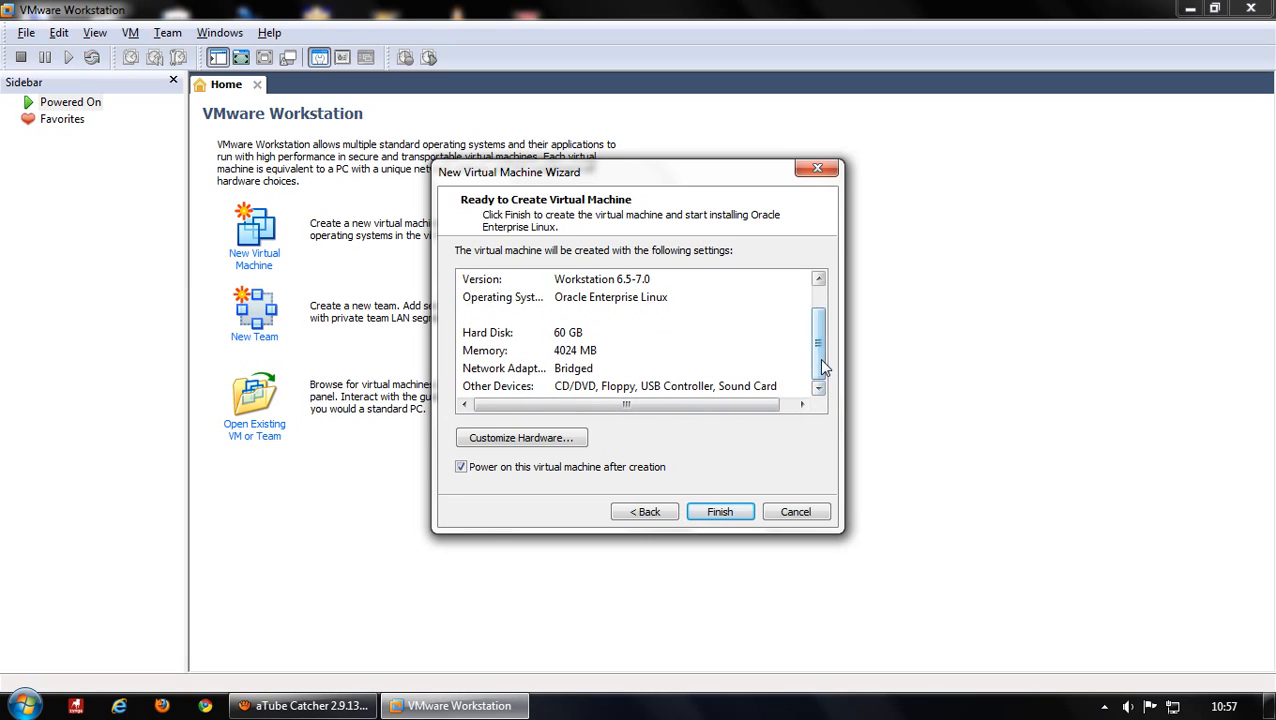
{"action": "left_click_drag", "start_coordinate": [823, 336], "coordinate": [816, 387]}
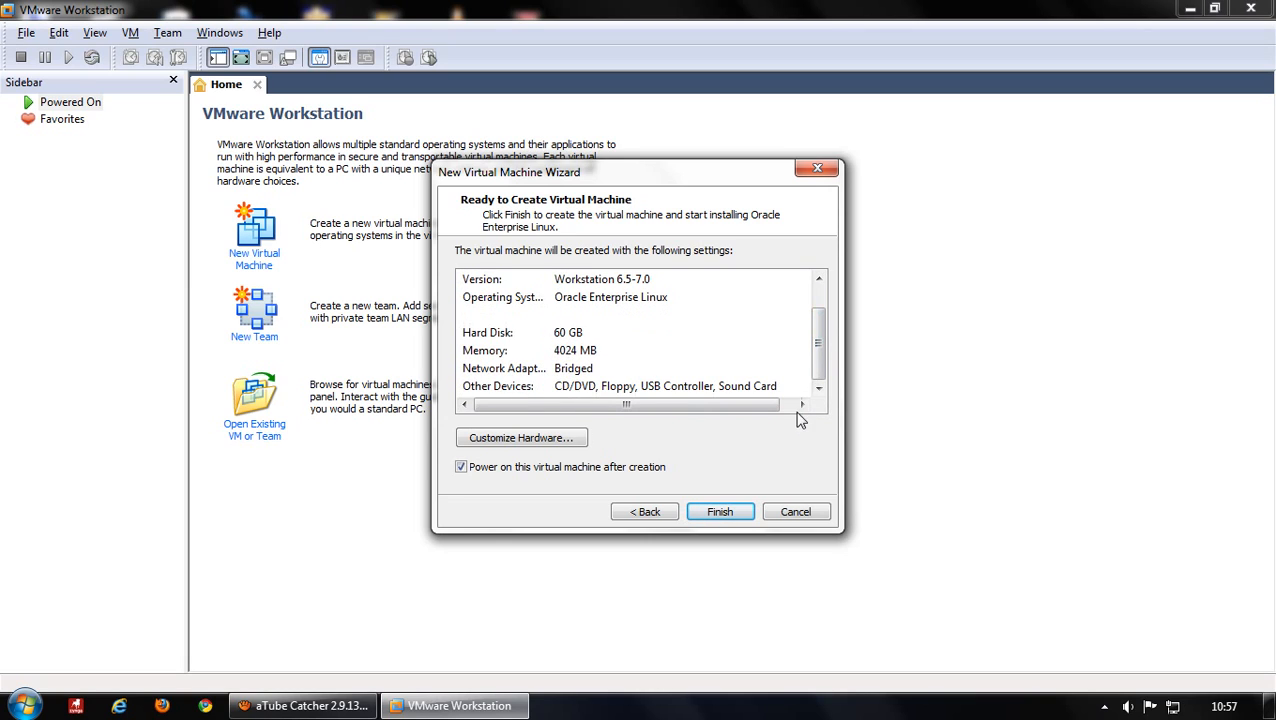
Review the new virtual machine's memory, processor, sound card and display hardware settings.
{"action": "left_click", "coordinate": [573, 447]}
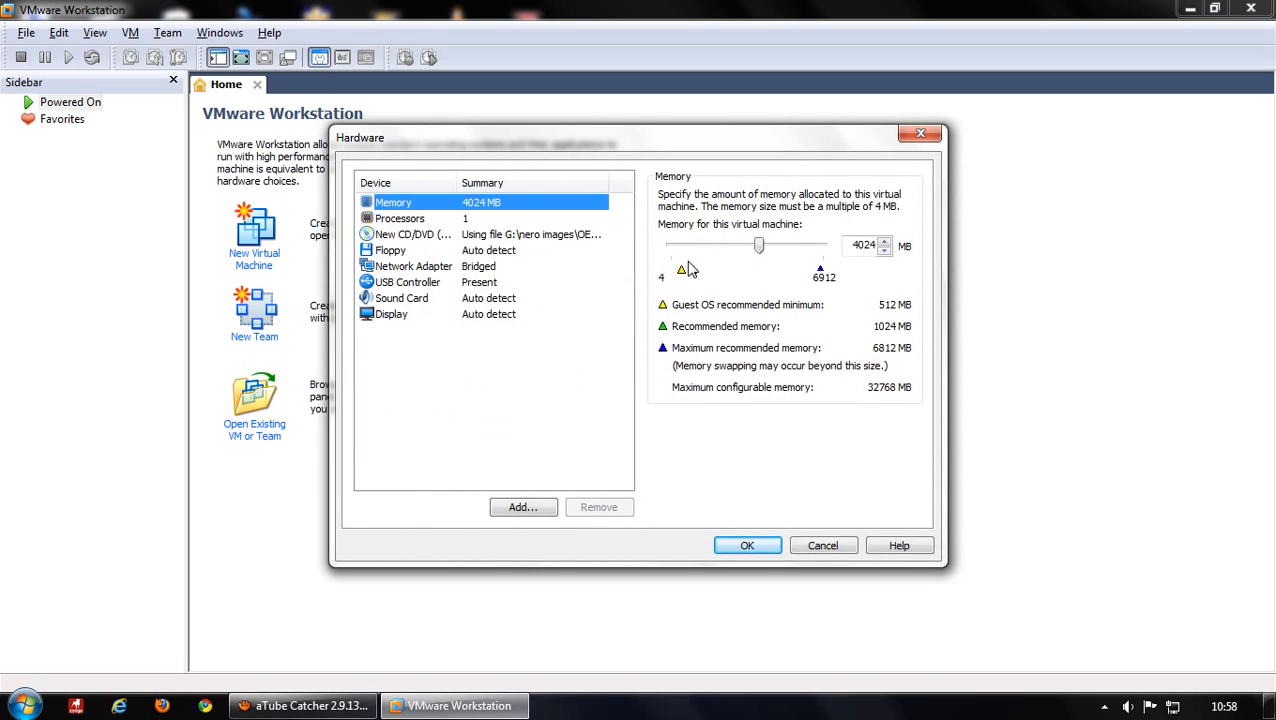
{"action": "left_click", "coordinate": [518, 220]}
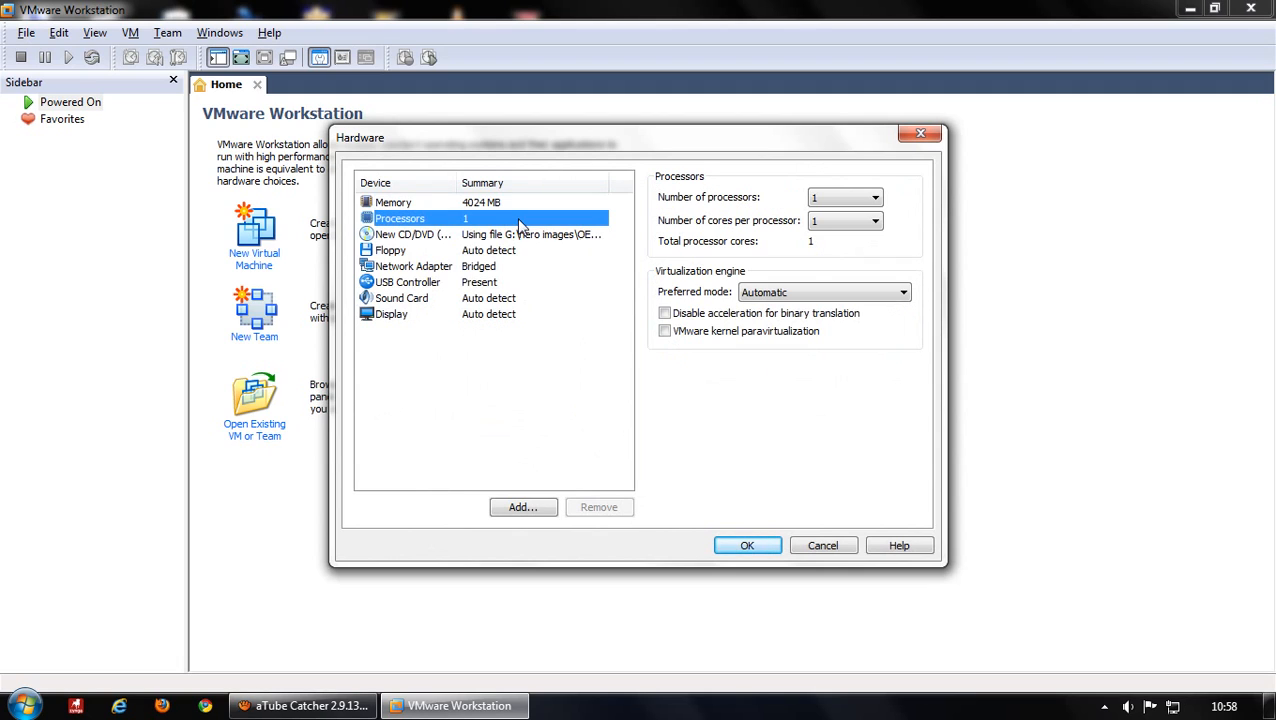
{"action": "left_click", "coordinate": [500, 300]}
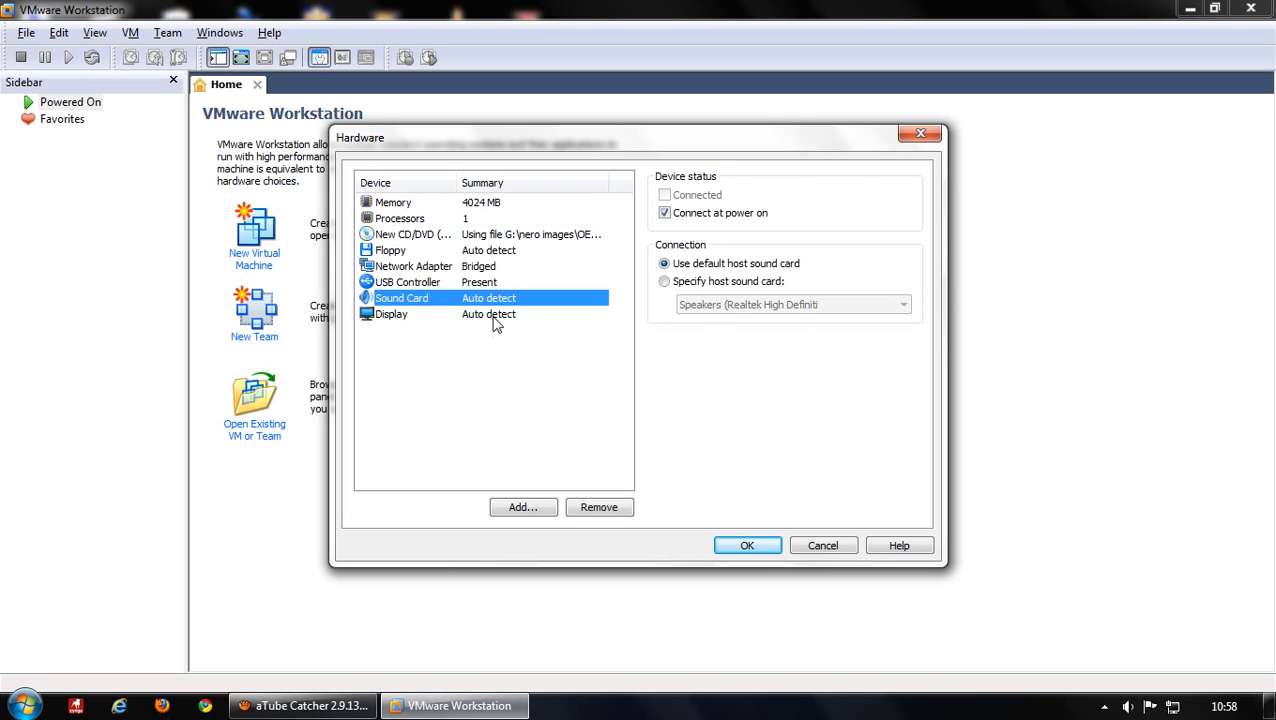
{"action": "left_click", "coordinate": [494, 318]}
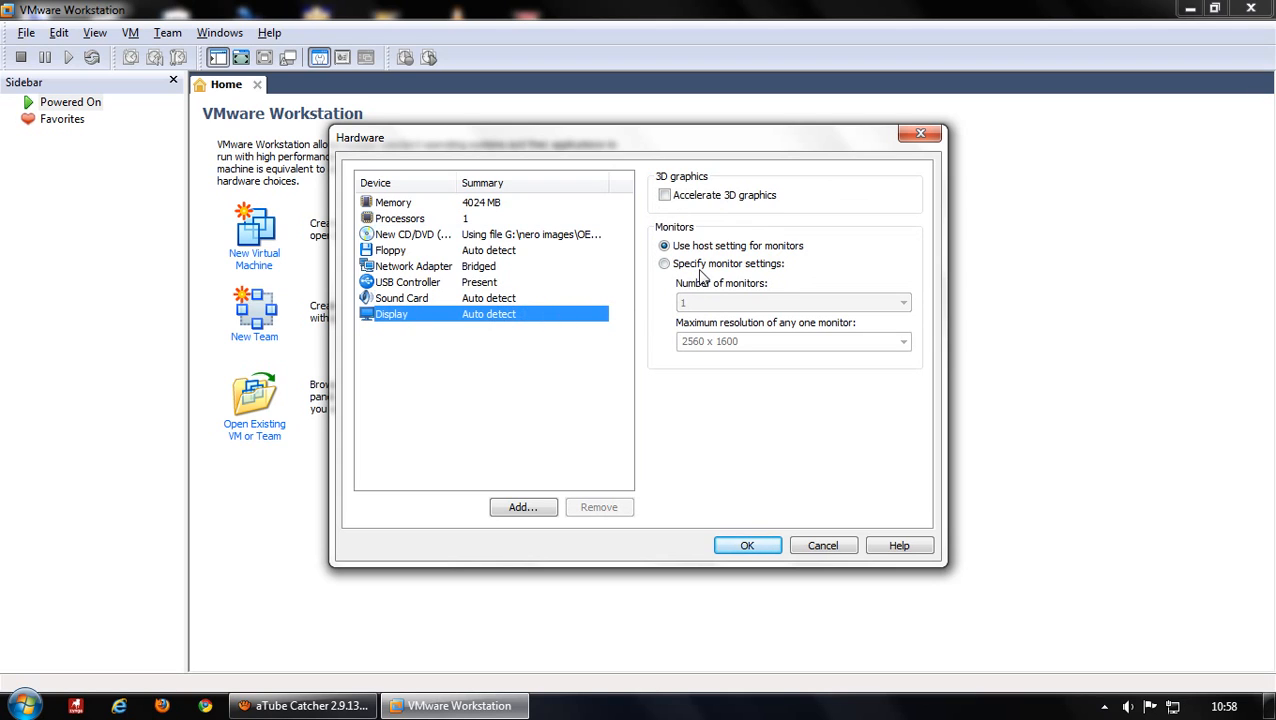
{"action": "left_click", "coordinate": [748, 546]}
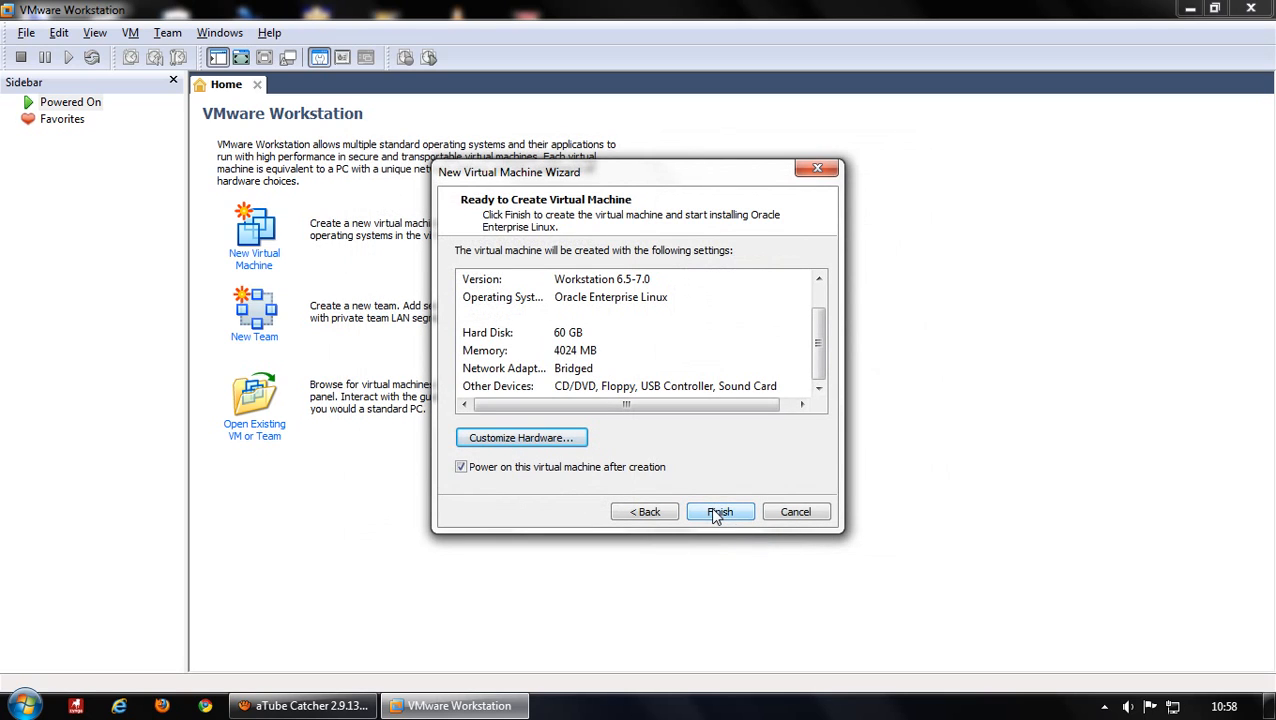
Finish creating the virtual machine with power-on after creation, and dismiss the operating system installation notice.
{"action": "left_click", "coordinate": [718, 512]}
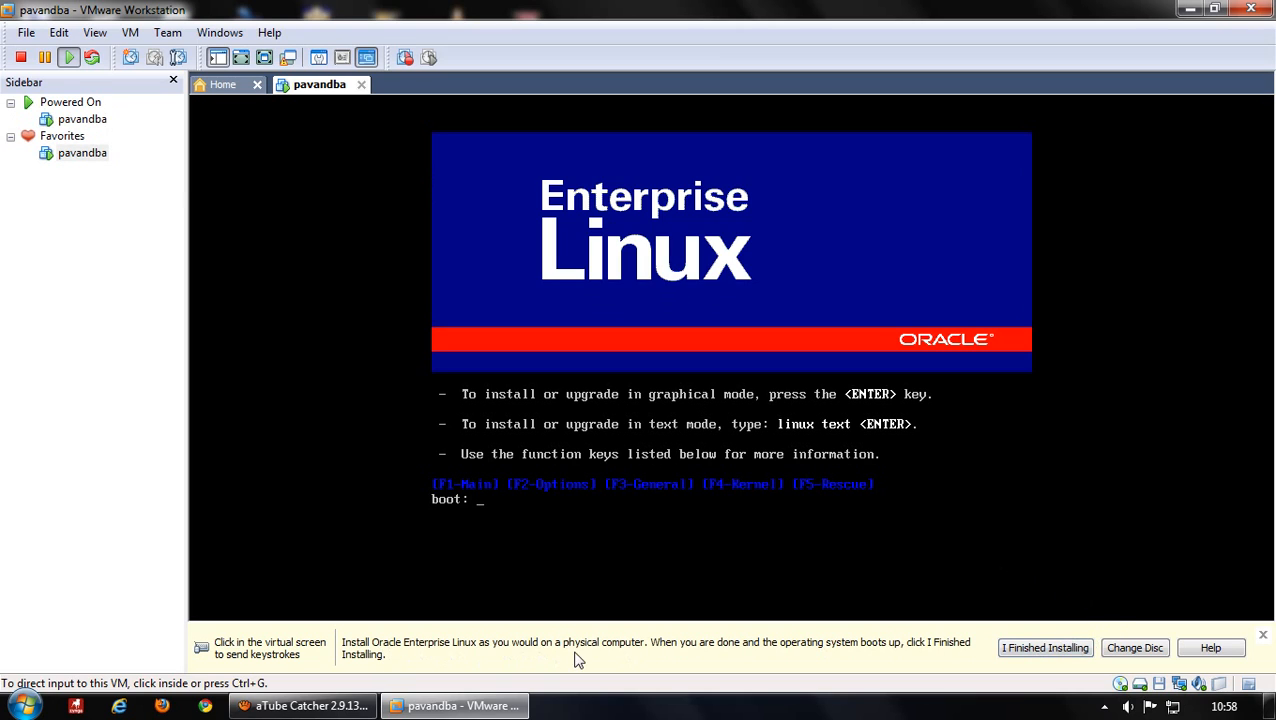
{"action": "left_click", "coordinate": [1040, 650]}
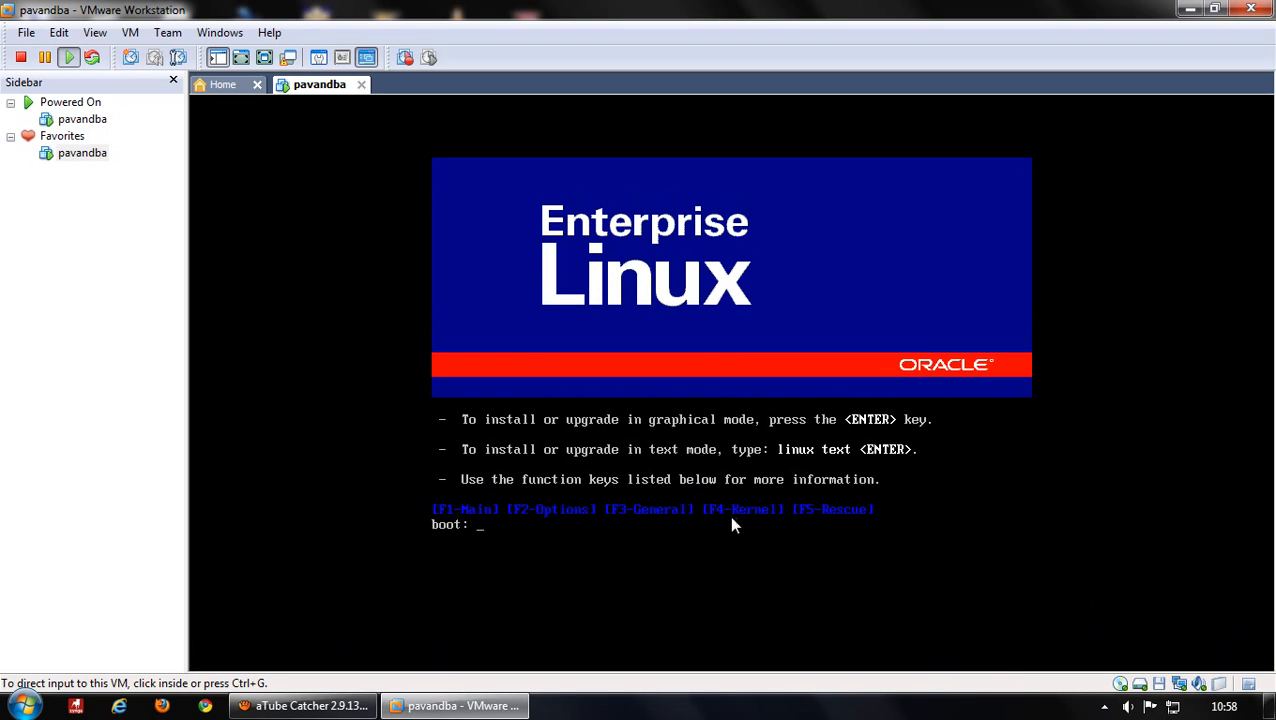
Start the Enterprise Linux installation in graphical mode from the boot prompt and skip the CD media test.
{"action": "left_click", "coordinate": [731, 523]}
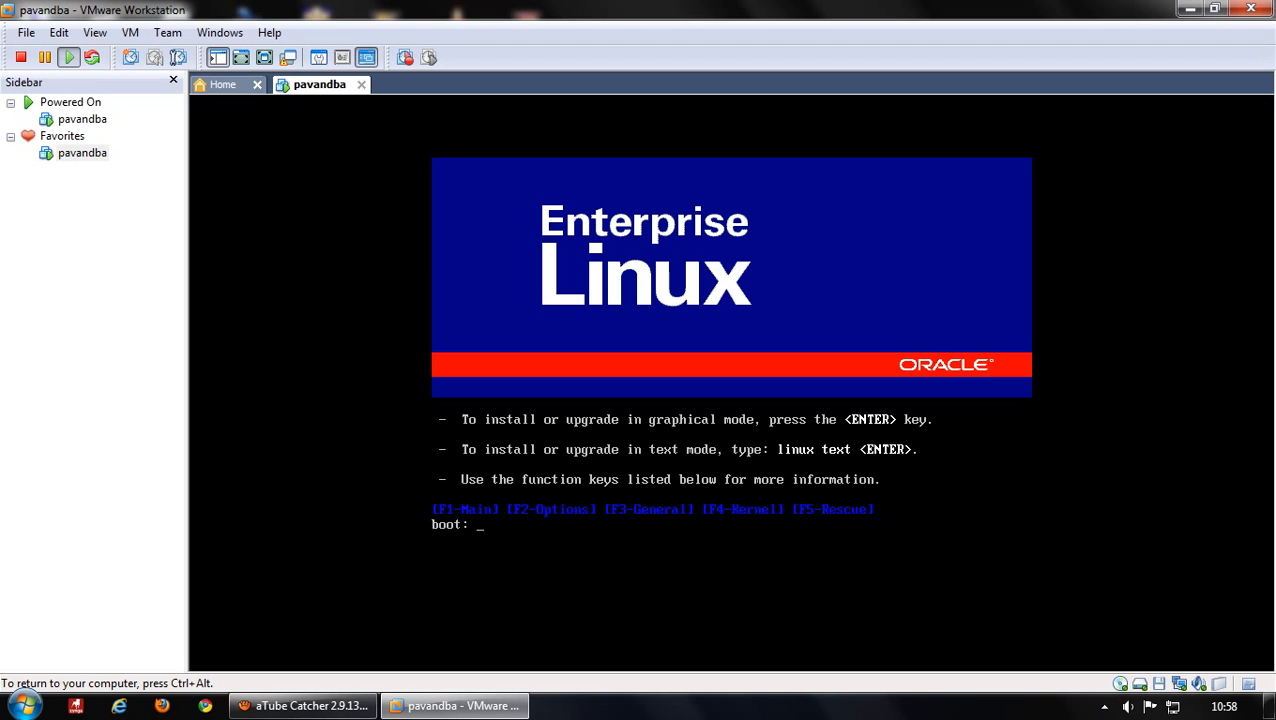
{"action": "key", "text": "Return"}
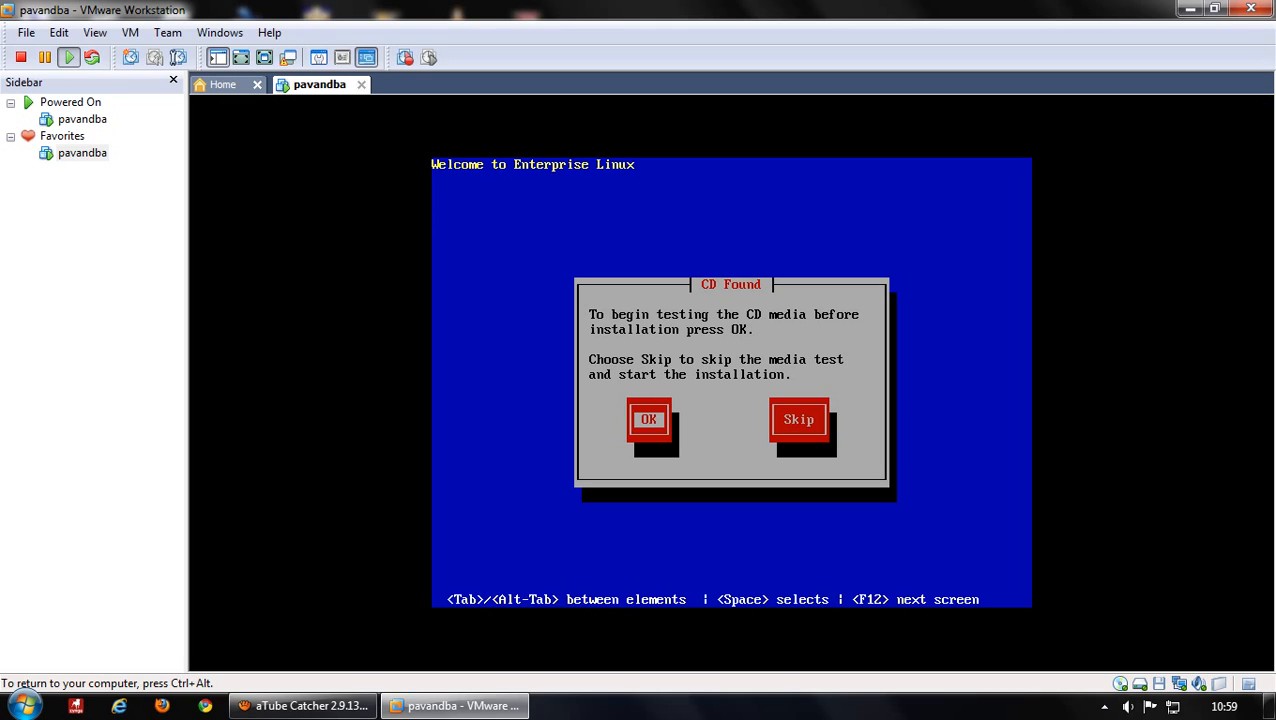
{"action": "key", "text": "Tab"}
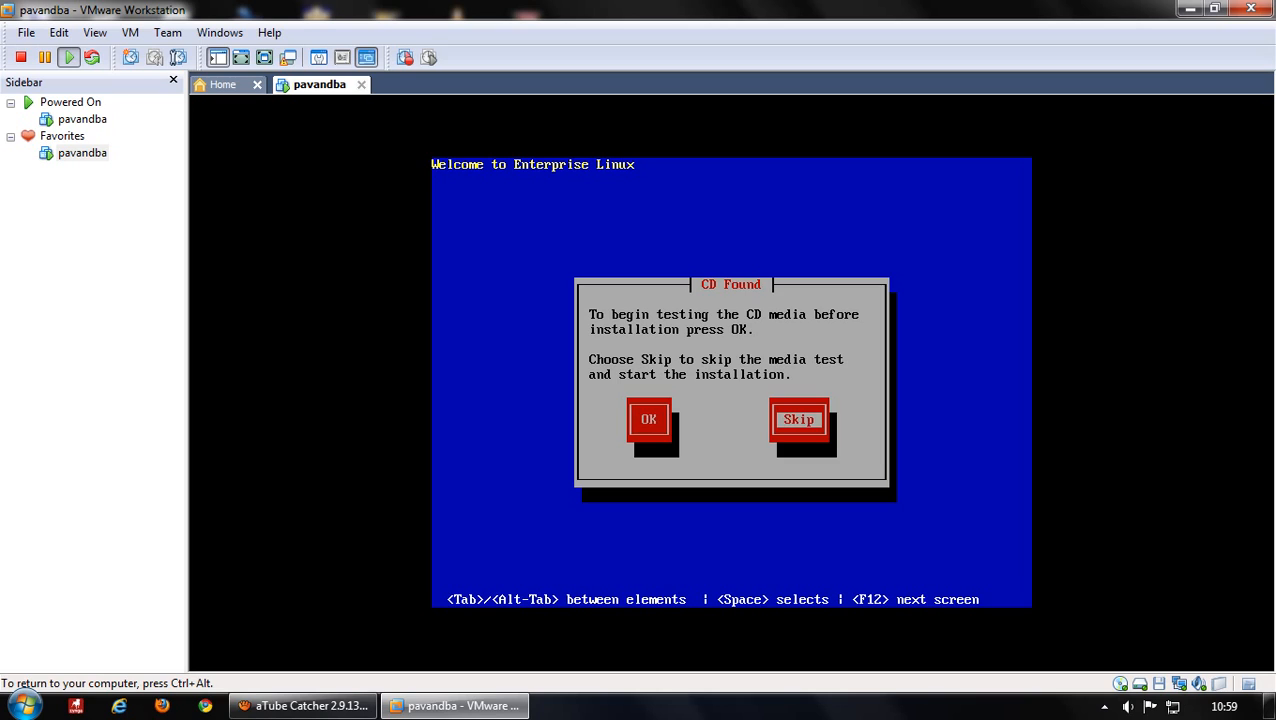
{"action": "key", "text": "Return"}
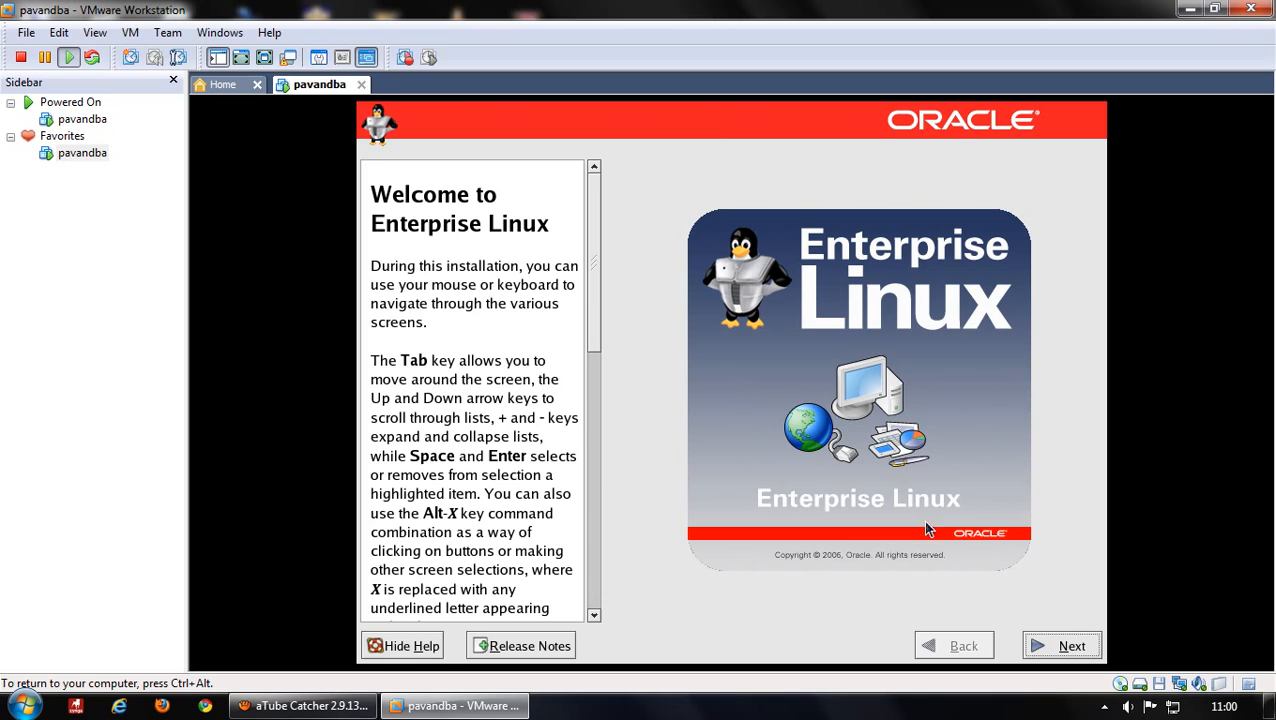
Proceed past the welcome page with English as the installation language and U.S. English as the keyboard layout.
{"action": "left_click", "coordinate": [1034, 651]}
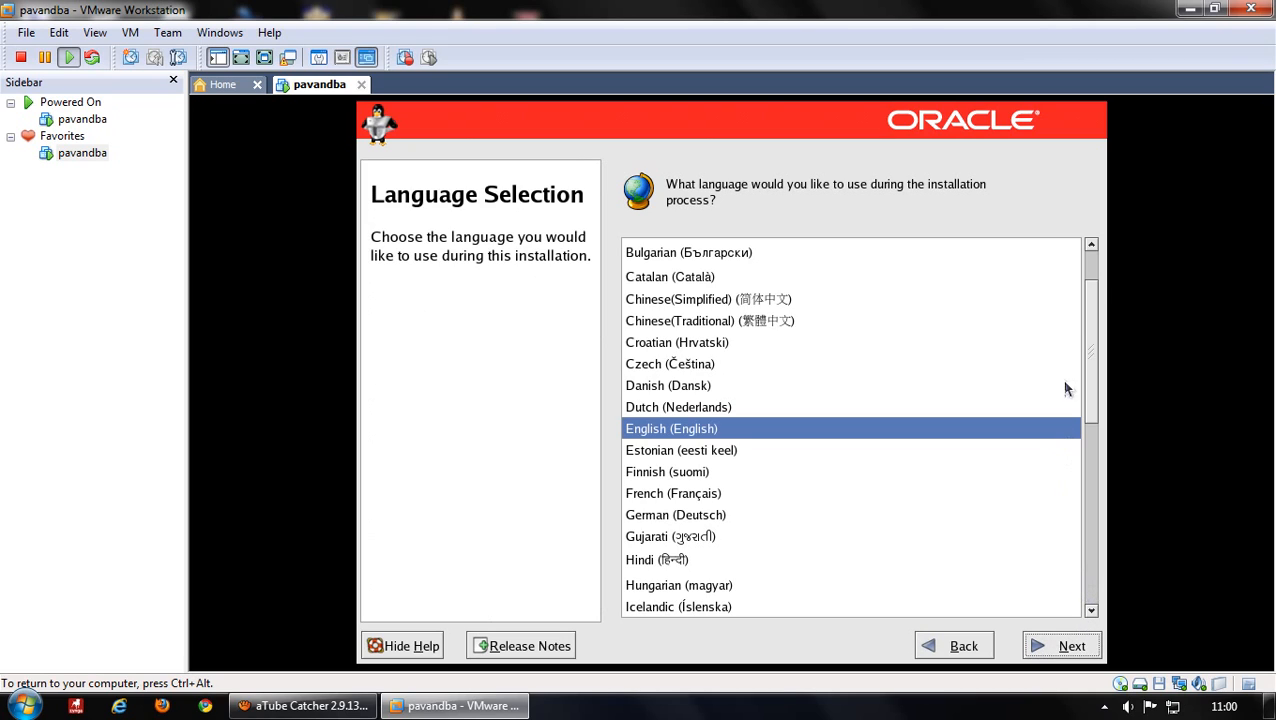
{"action": "left_click", "coordinate": [1040, 646]}
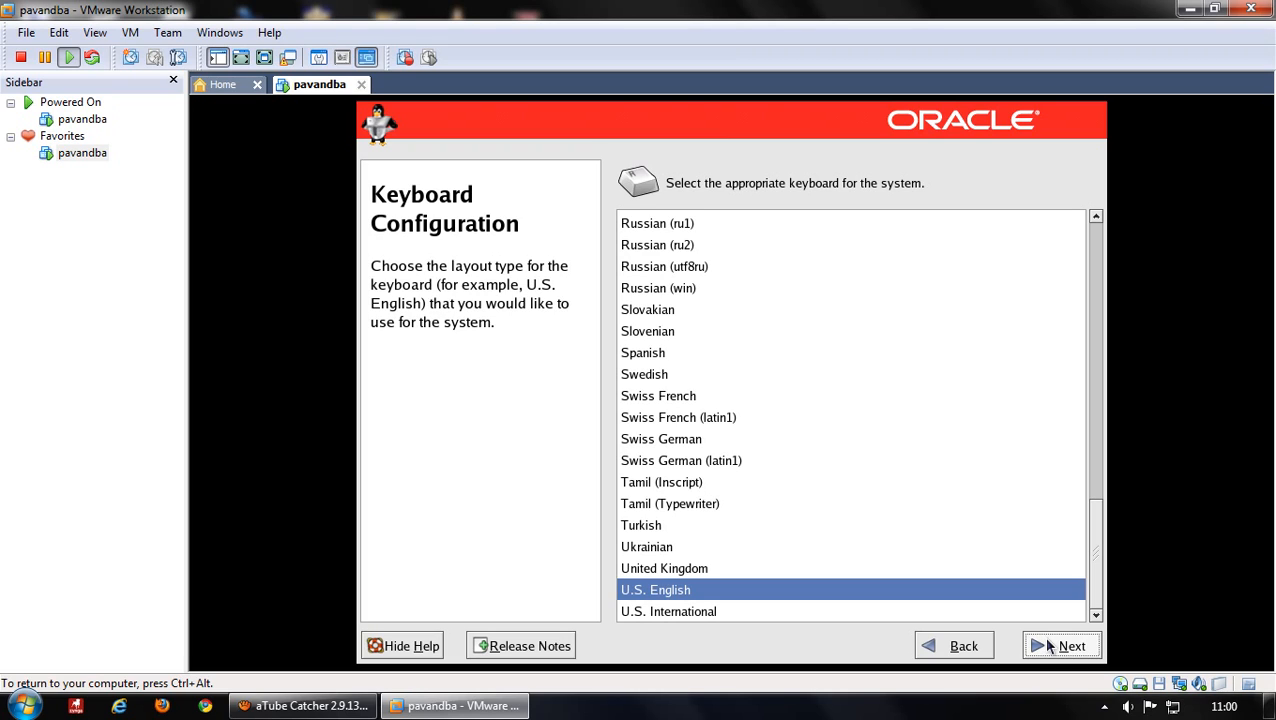
{"action": "left_click", "coordinate": [1040, 647]}
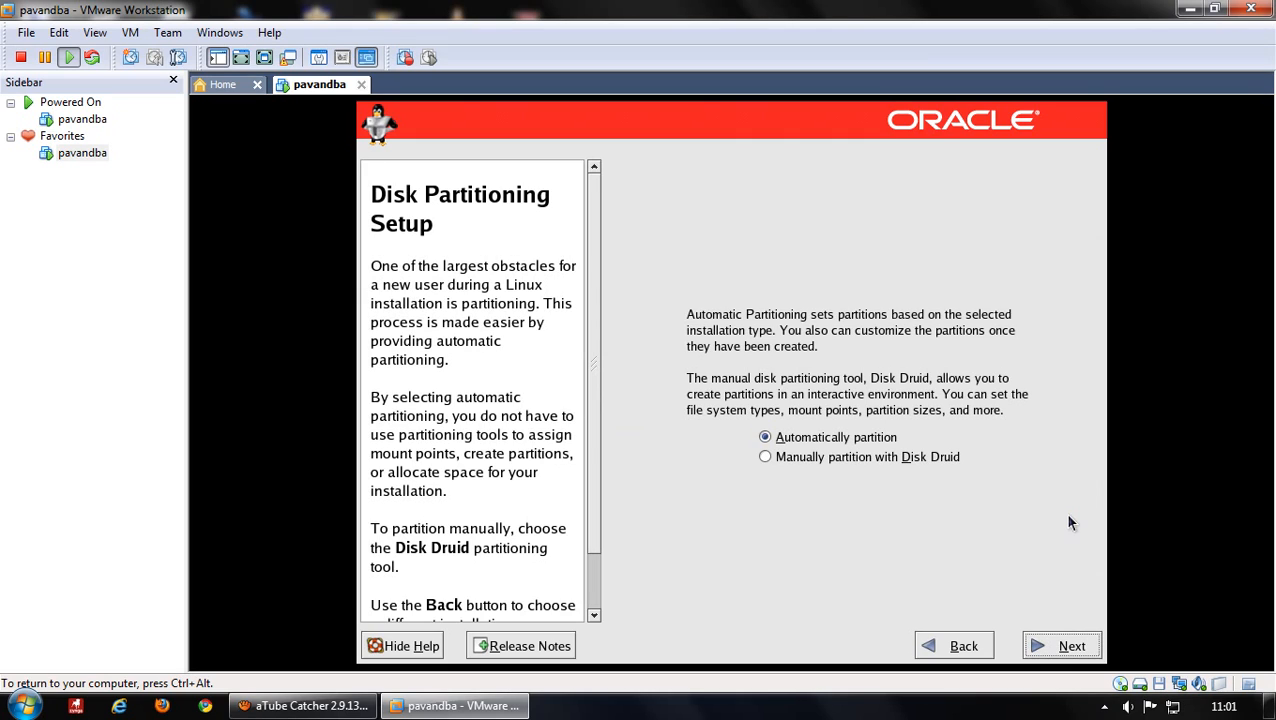
Choose manual partitioning with Disk Druid and agree to initialize the sda drive, erasing all data.
{"action": "left_click", "coordinate": [930, 466]}
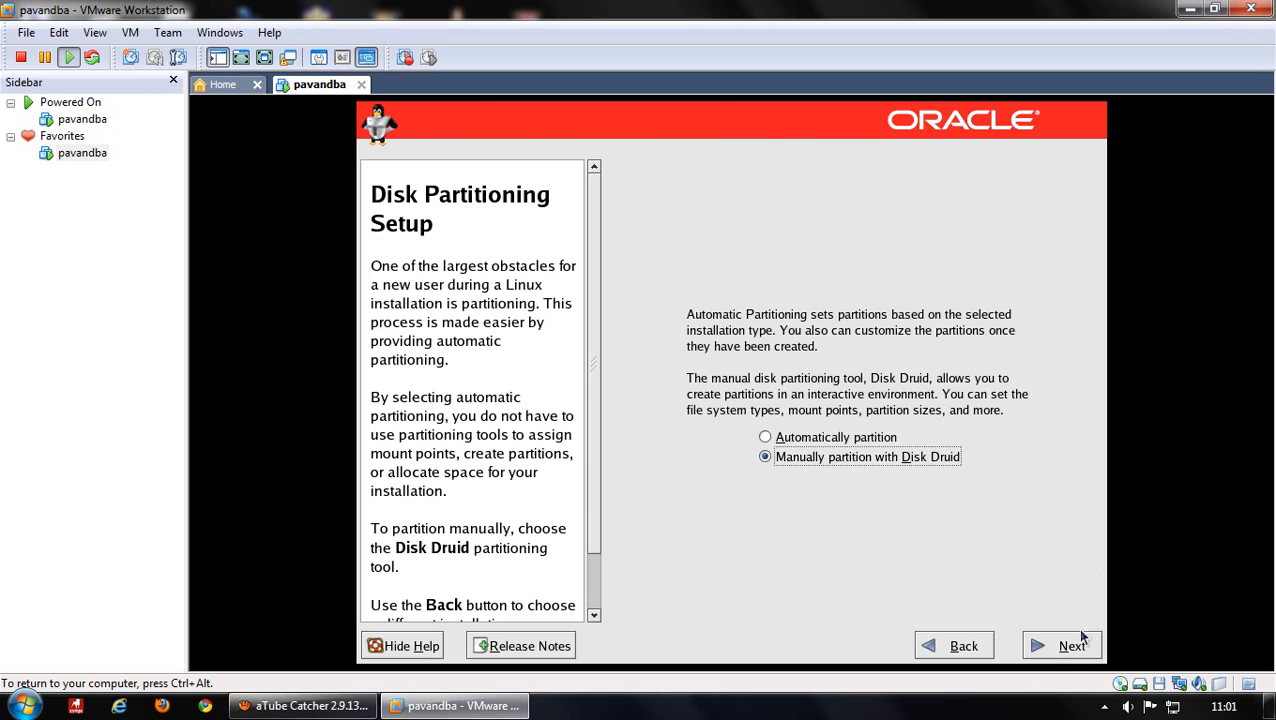
{"action": "left_click", "coordinate": [1035, 648]}
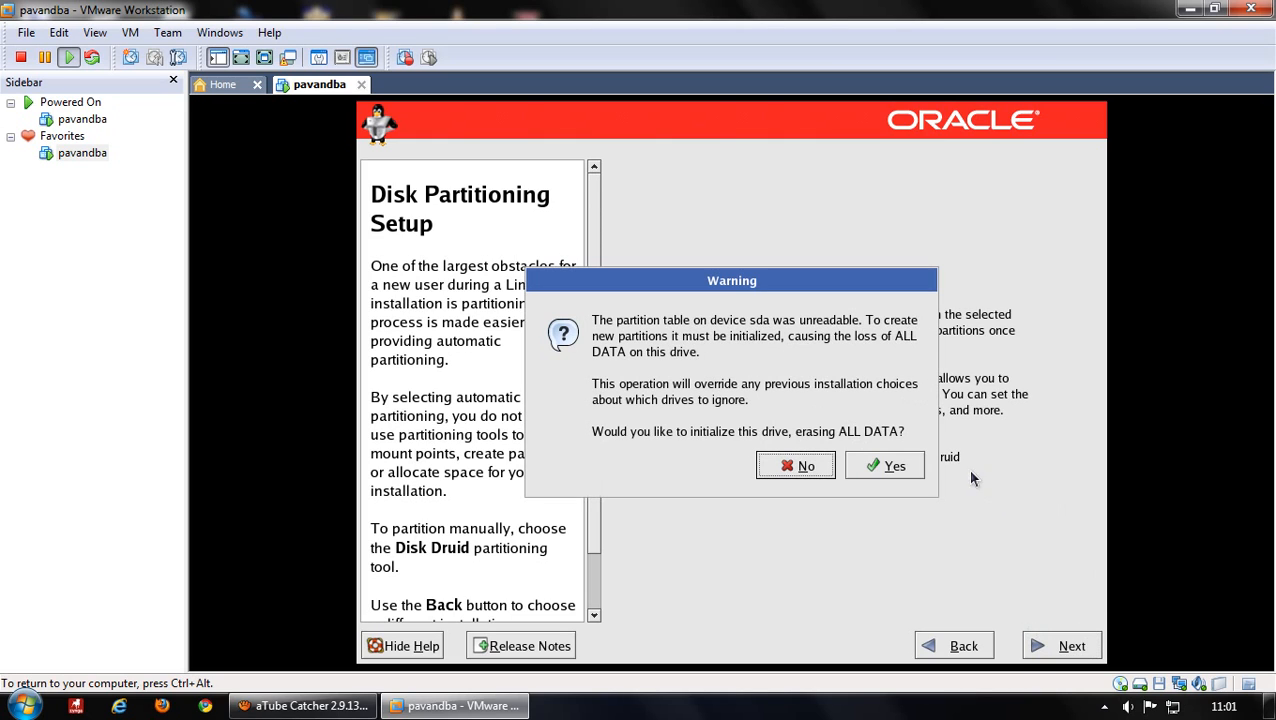
{"action": "left_click", "coordinate": [890, 477]}
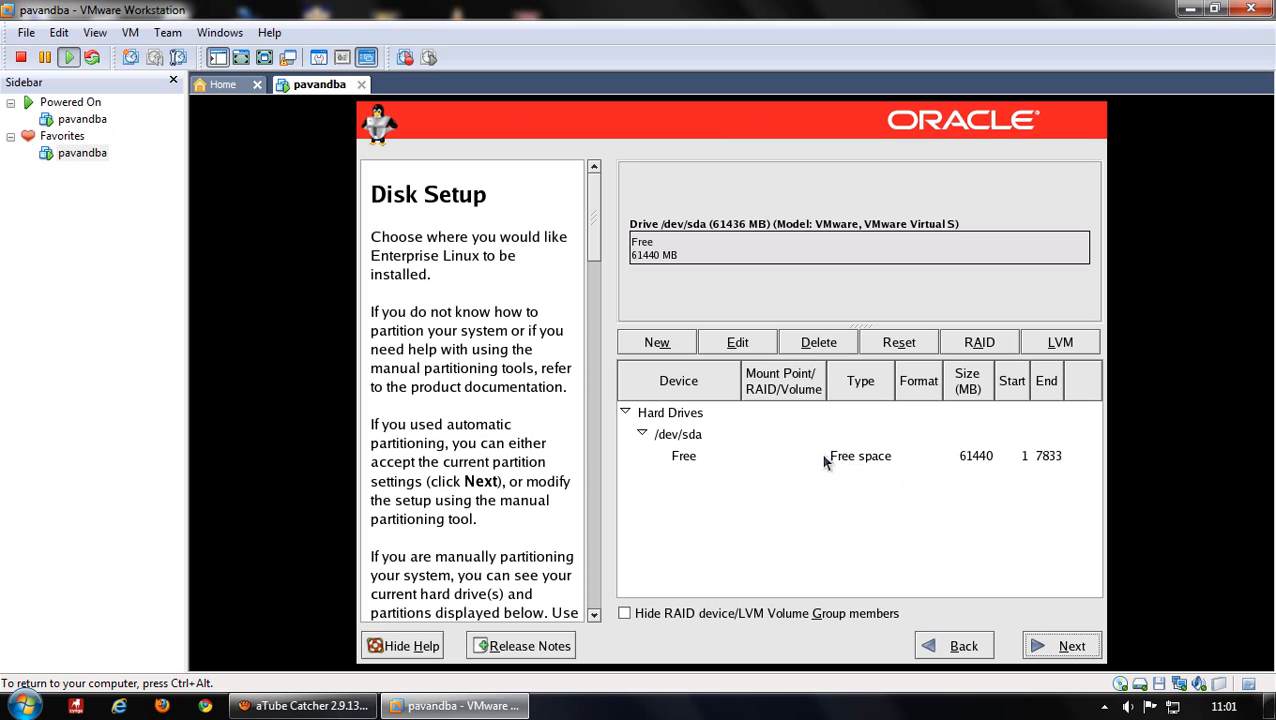
Add an ext3 partition in the free space with mount point / and a fixed size of 10000 MB.
{"action": "left_click", "coordinate": [808, 457]}
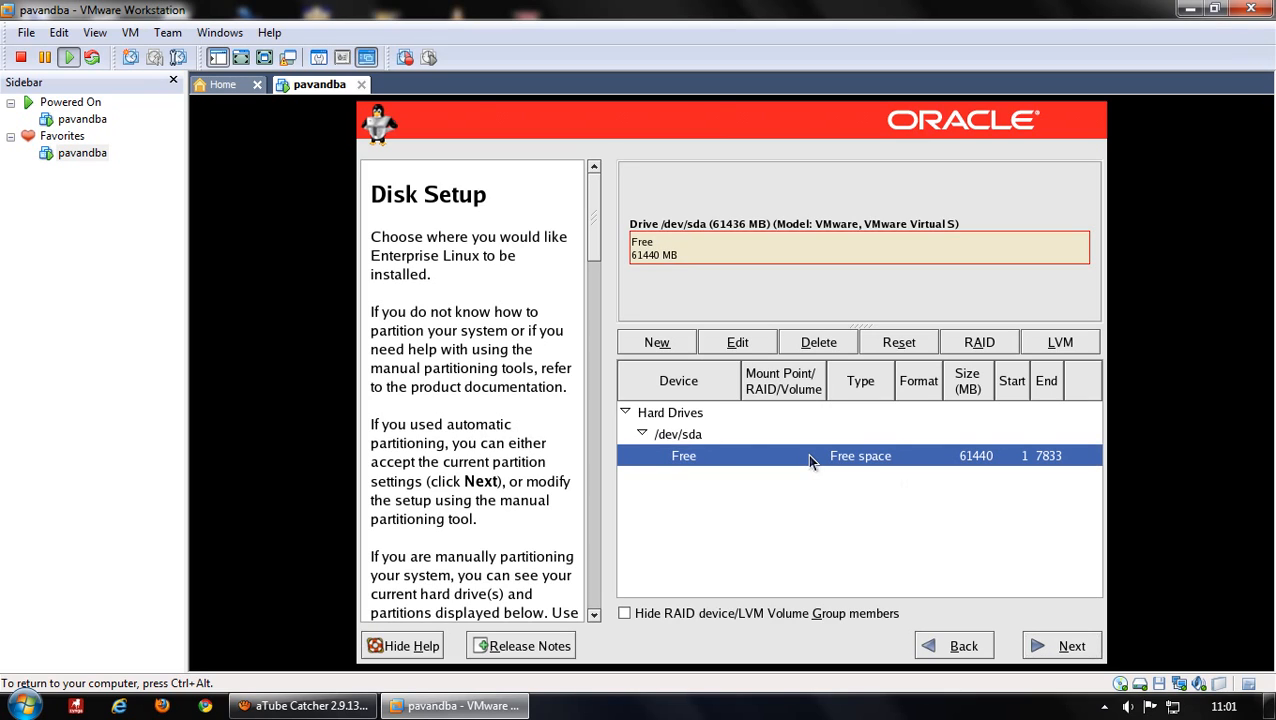
{"action": "left_click", "coordinate": [660, 343]}
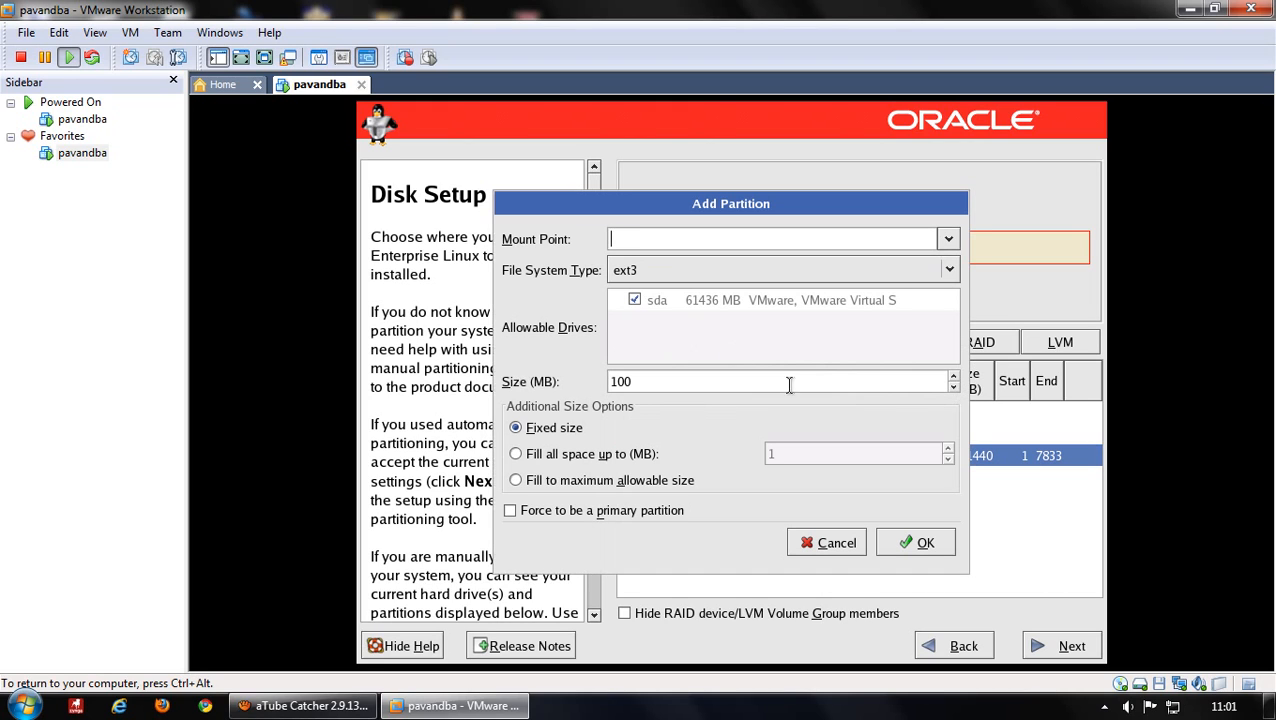
{"action": "left_click", "coordinate": [948, 241]}
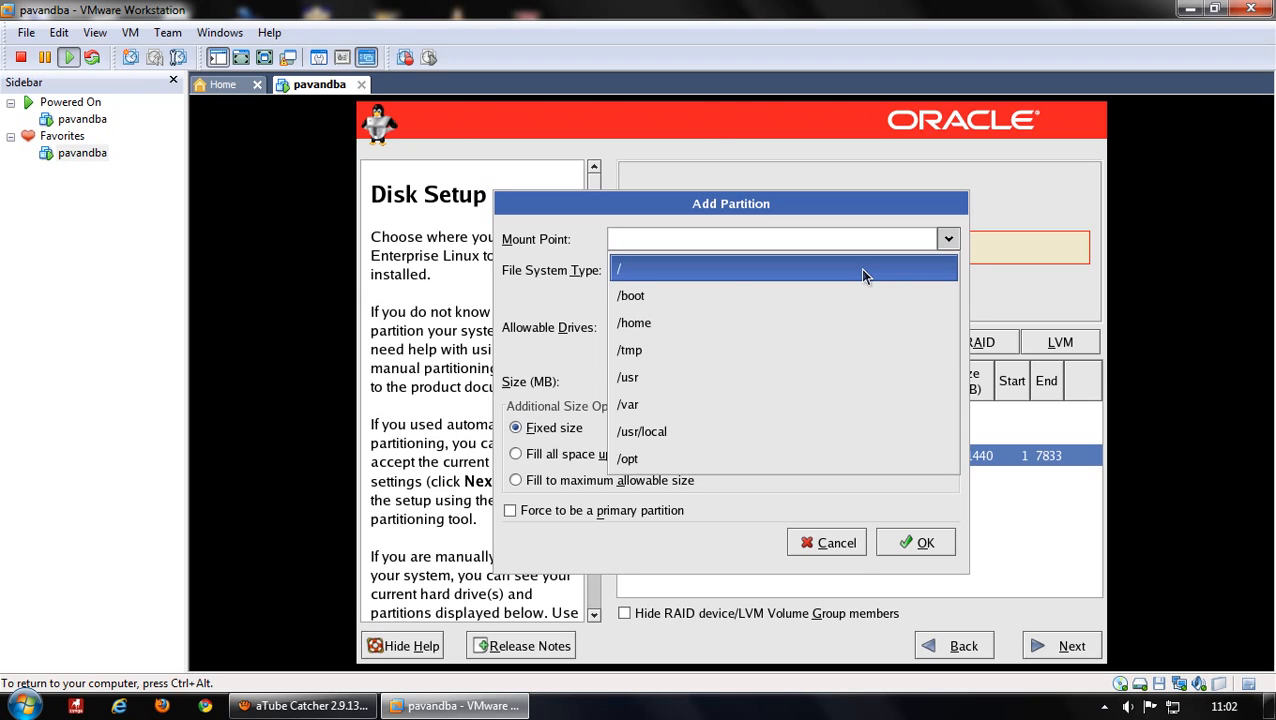
{"action": "left_click", "coordinate": [862, 270]}
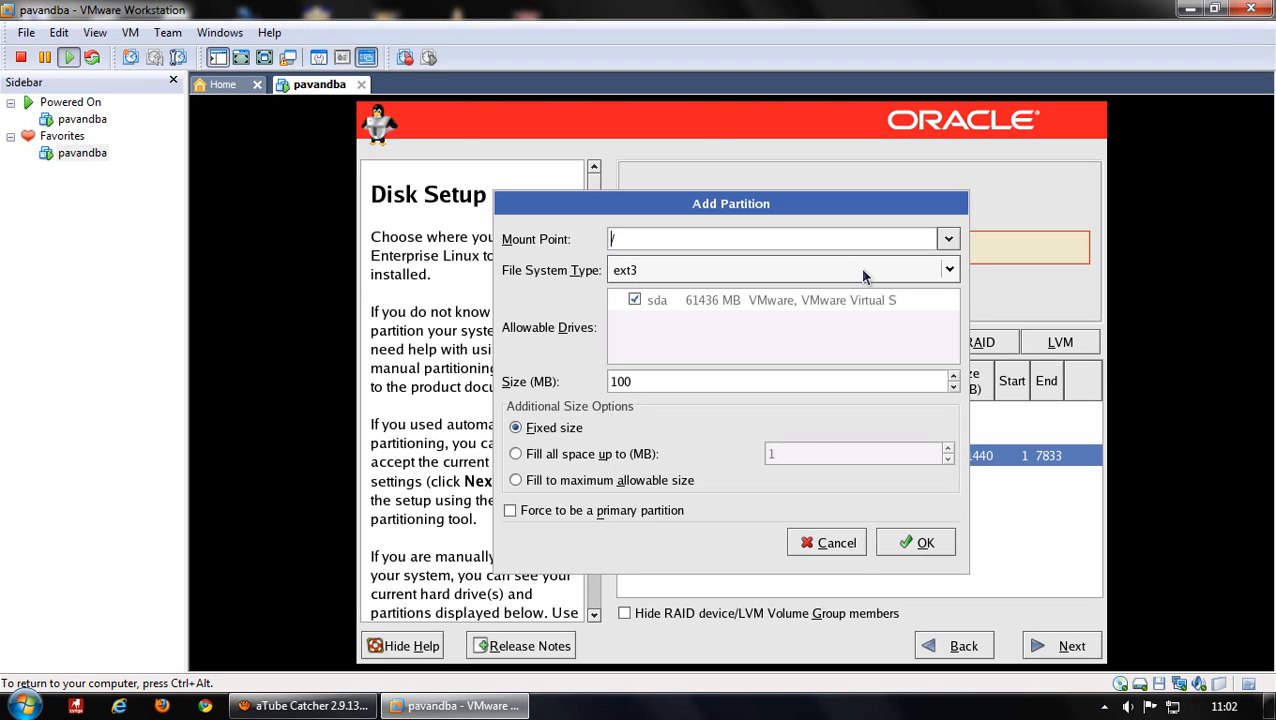
{"action": "left_click", "coordinate": [693, 385]}
{"action": "type", "text": "00"}
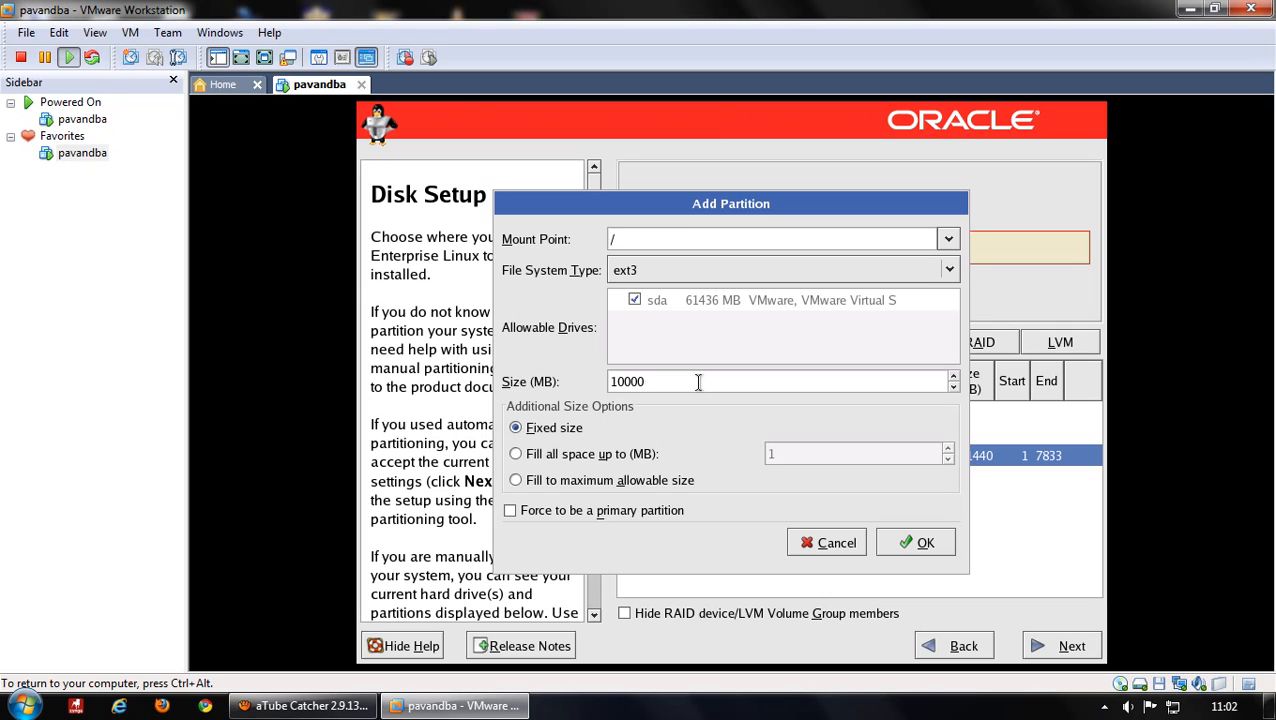
{"action": "left_click", "coordinate": [920, 545]}
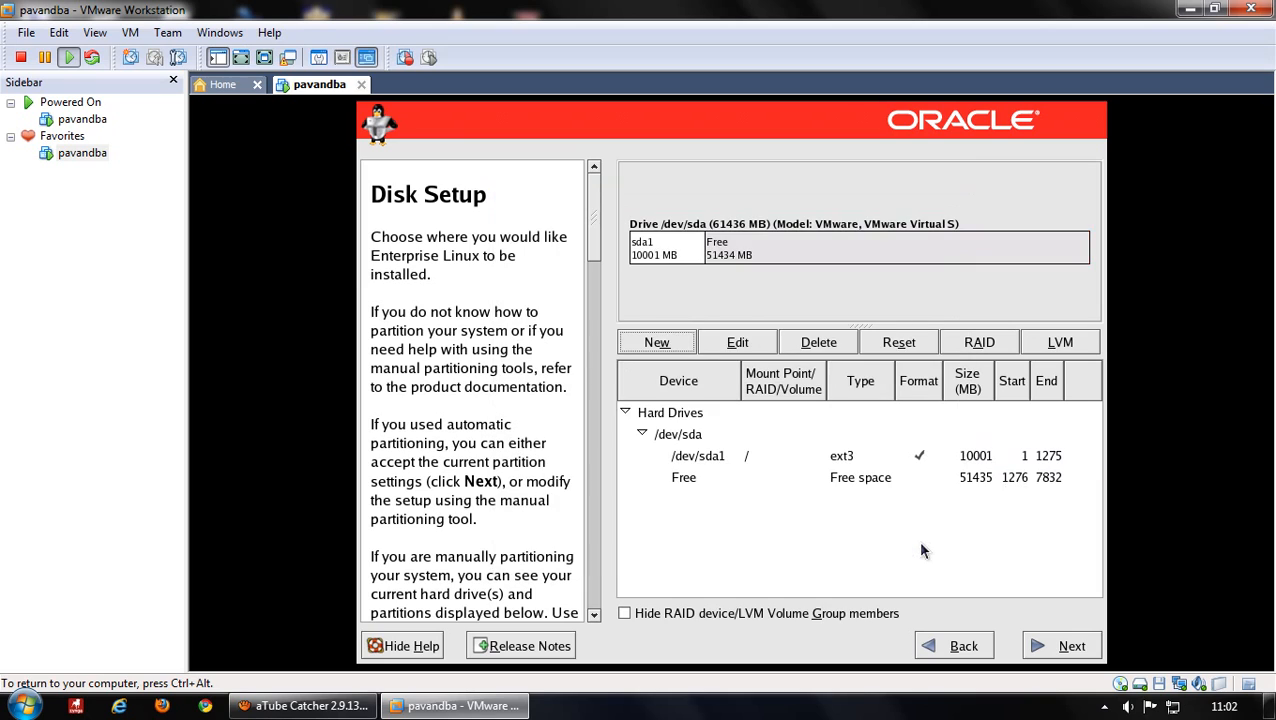
Add an ext3 partition in the remaining free space with mount point /boot and a fixed size of 5000 MB.
{"action": "left_click", "coordinate": [779, 479]}
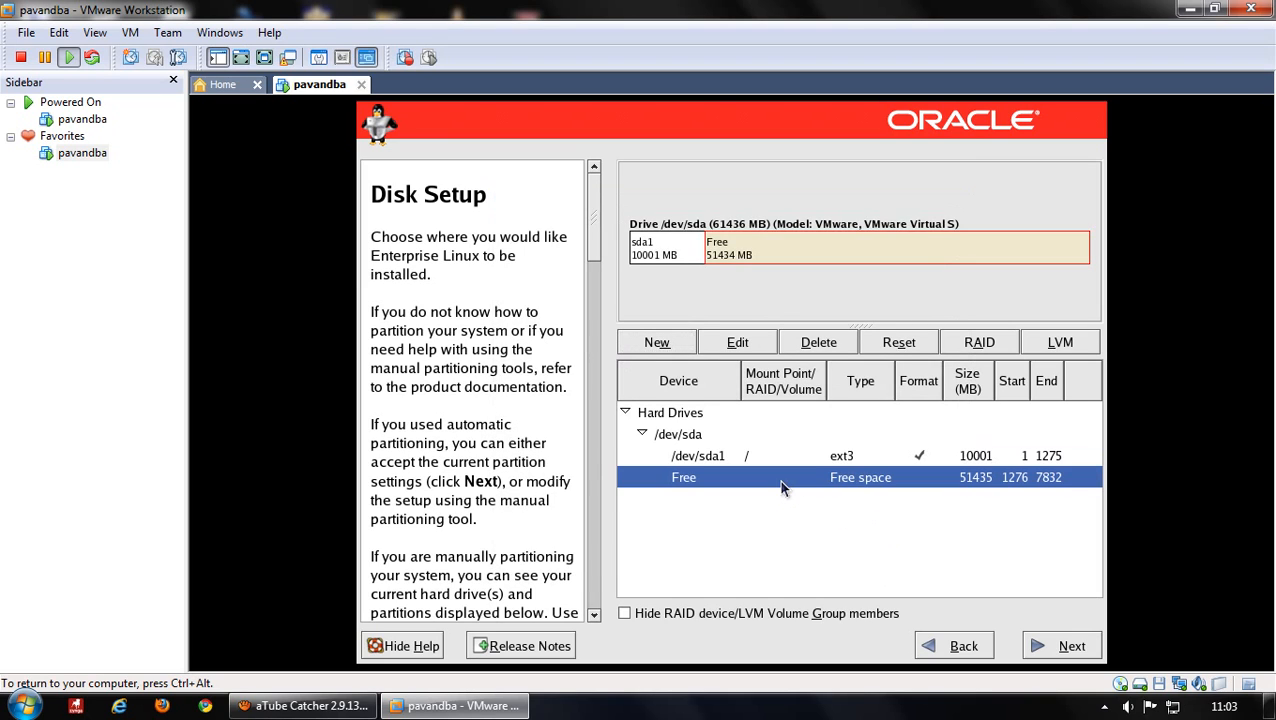
{"action": "left_click", "coordinate": [658, 343]}
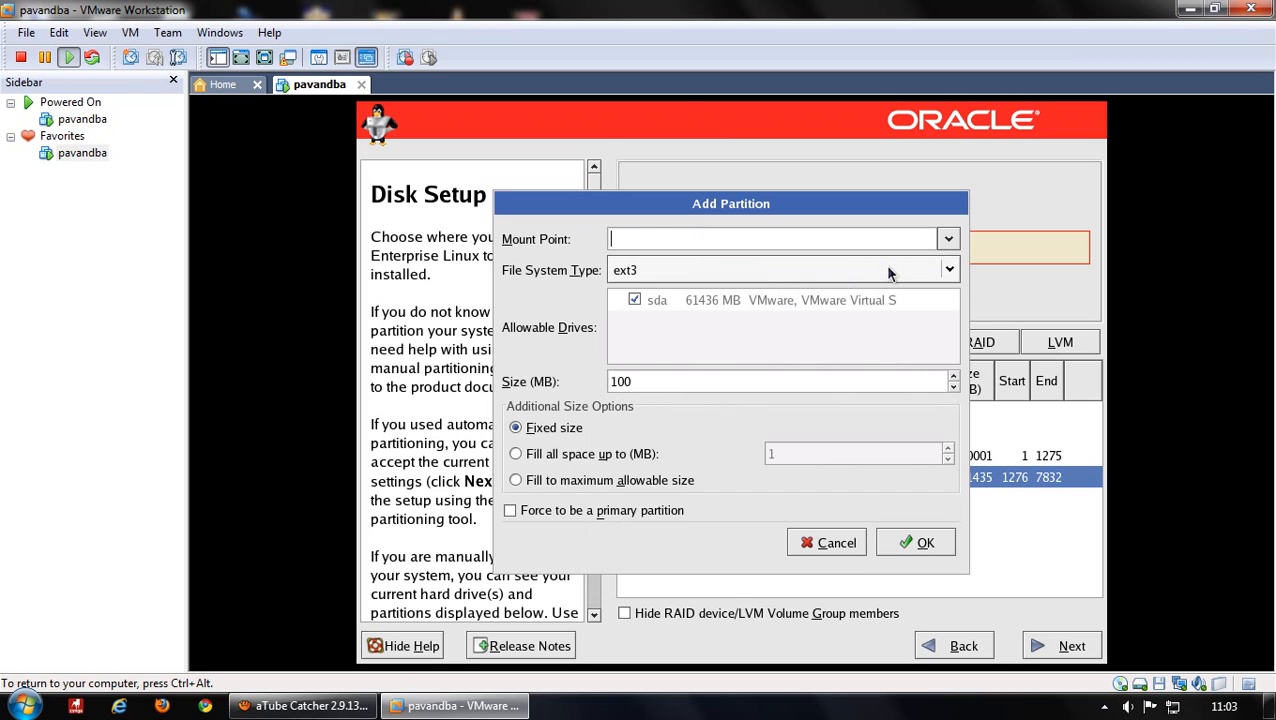
{"action": "left_click", "coordinate": [947, 239]}
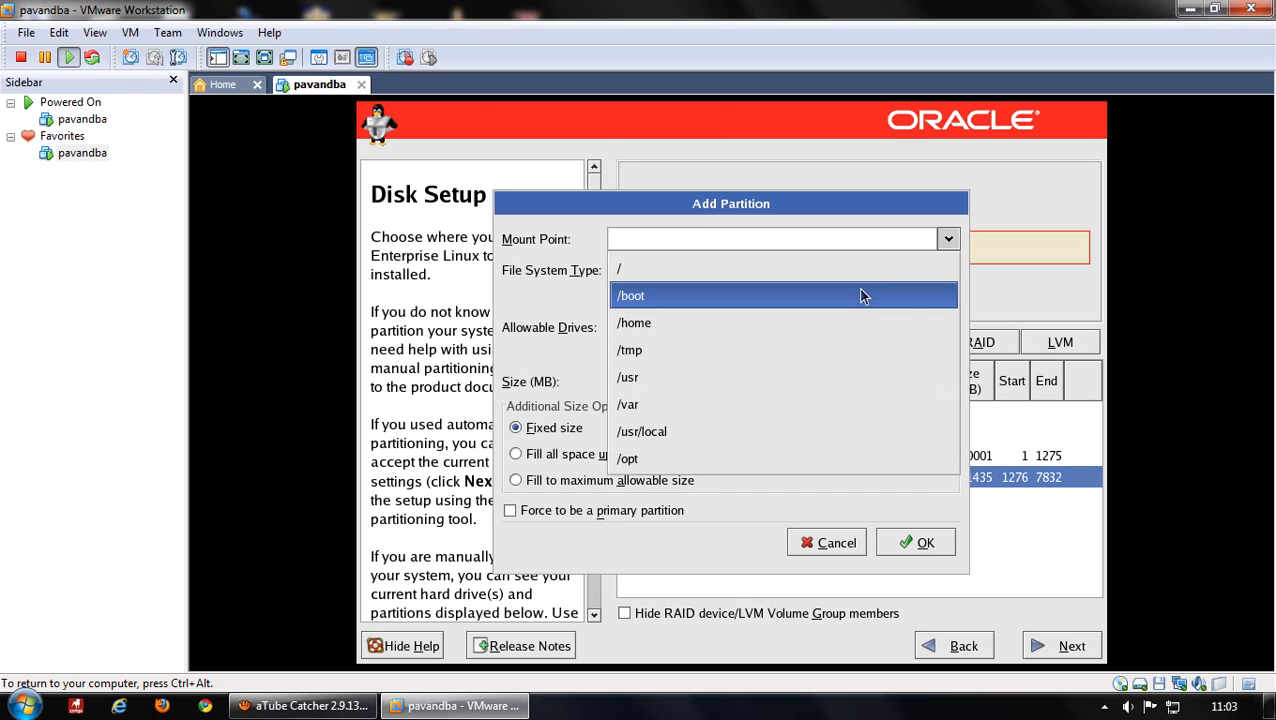
{"action": "left_click", "coordinate": [863, 296]}
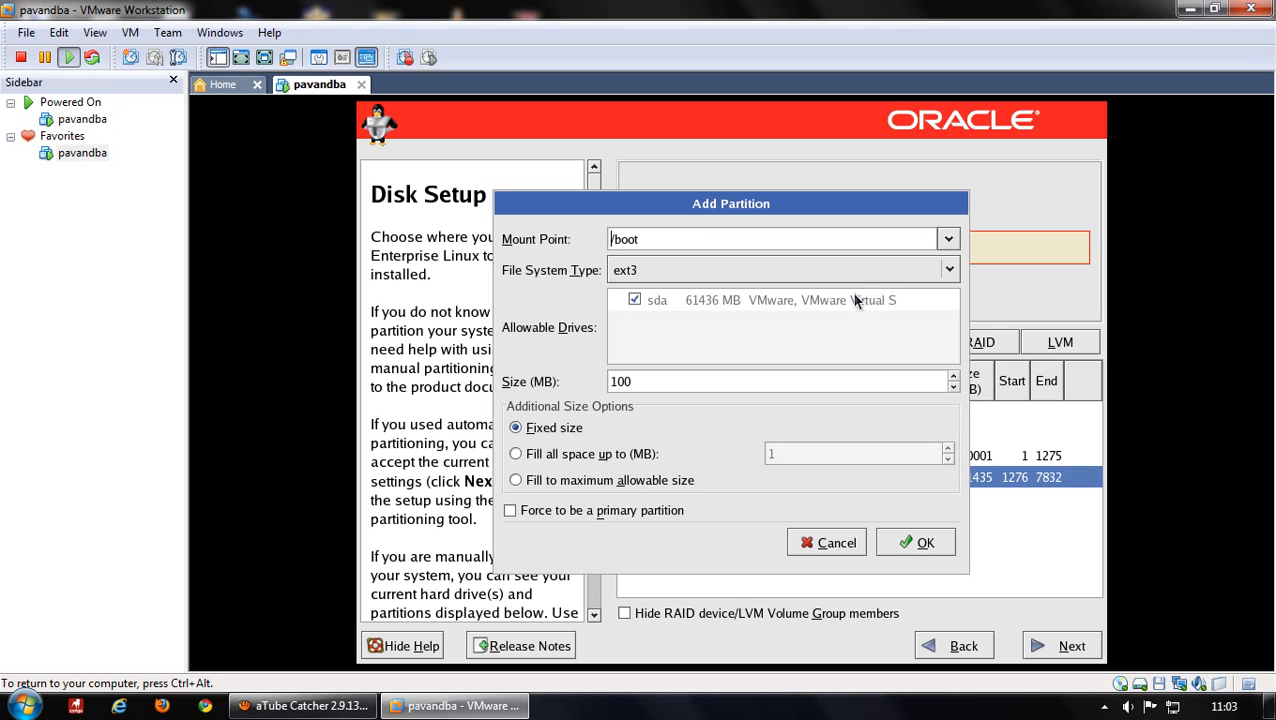
{"action": "left_click_drag", "start_coordinate": [645, 381], "coordinate": [589, 384]}
{"action": "type", "text": "5000"}
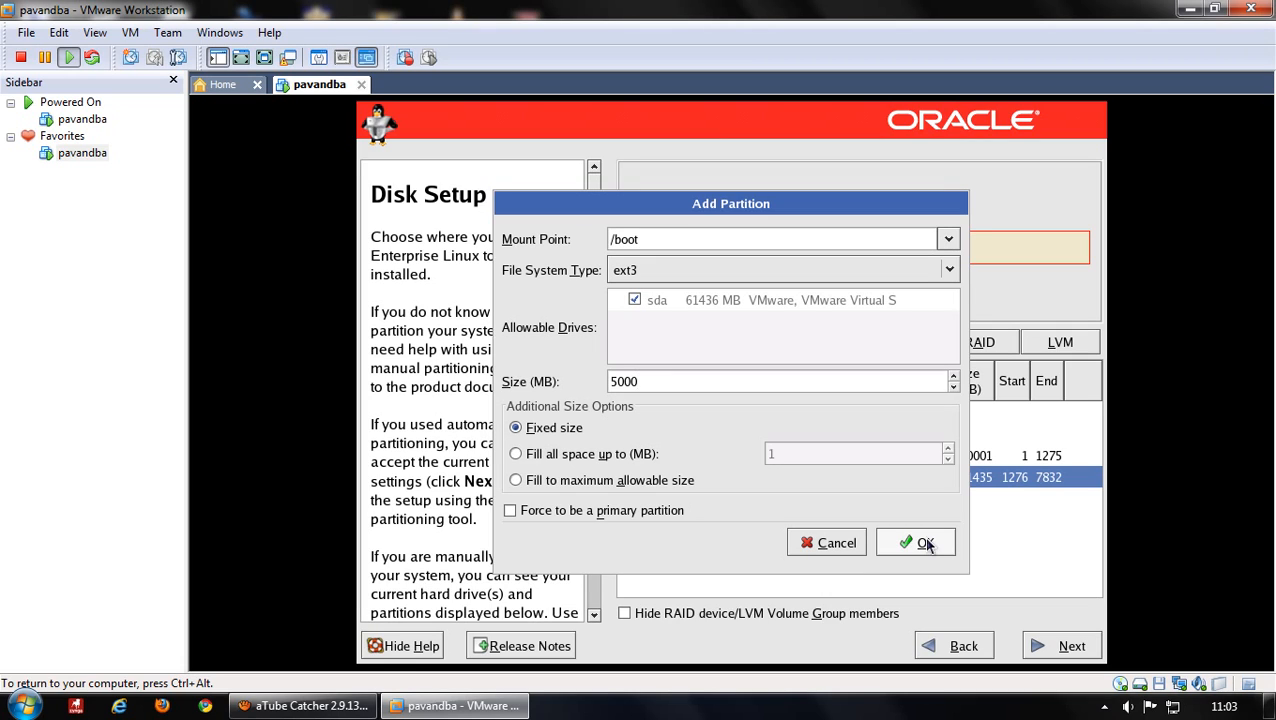
{"action": "left_click", "coordinate": [926, 543]}
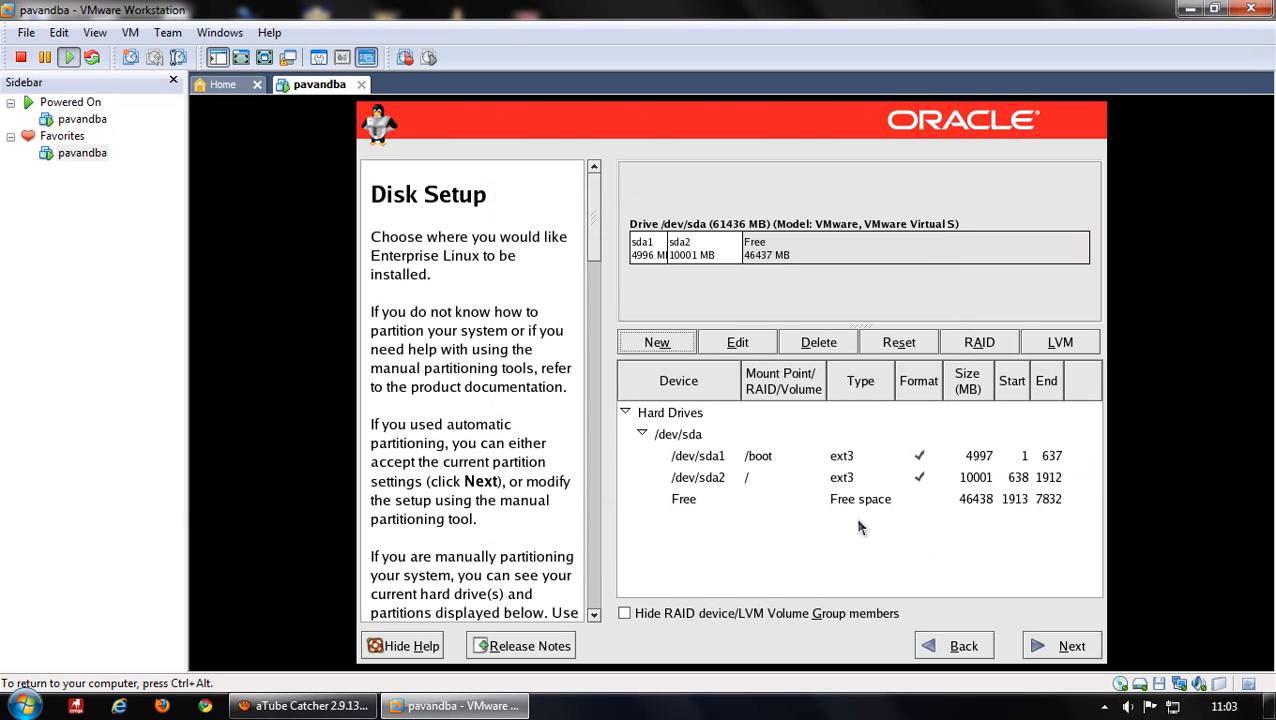
Add a swap partition with a fixed size of 8000 MB in the remaining free space.
{"action": "left_click", "coordinate": [833, 500]}
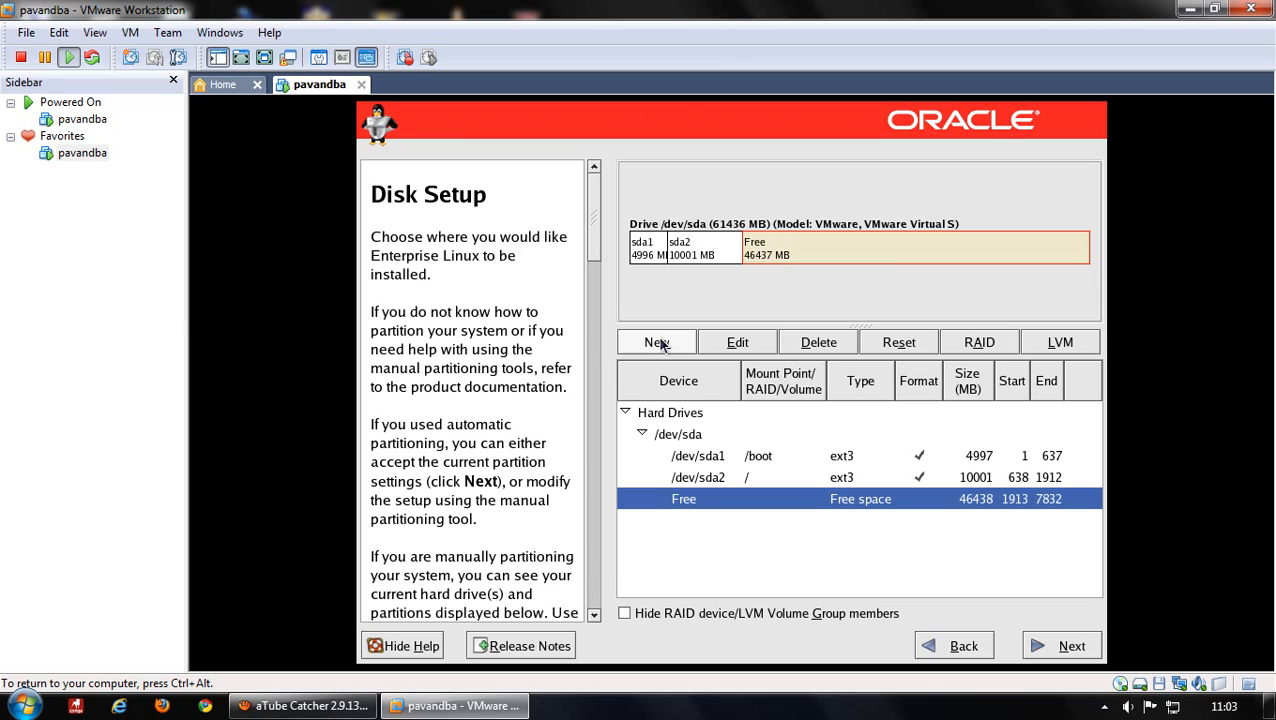
{"action": "left_click", "coordinate": [658, 343]}
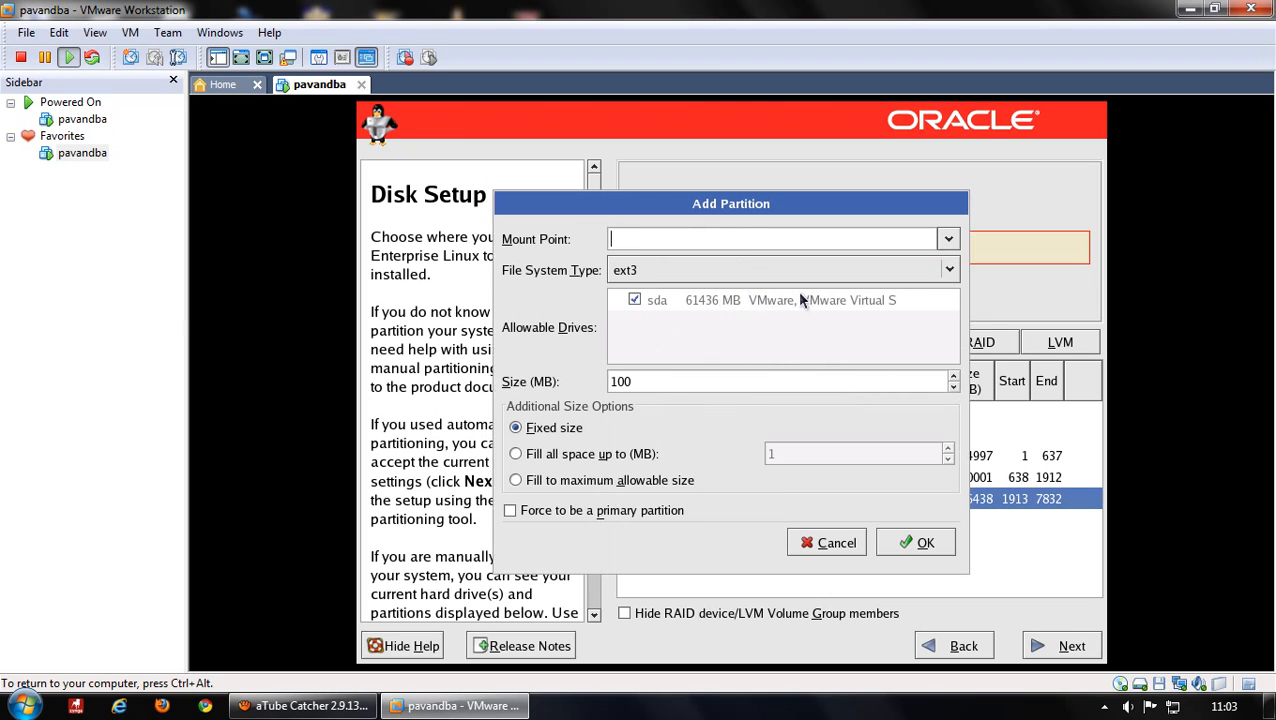
{"action": "left_click", "coordinate": [929, 272]}
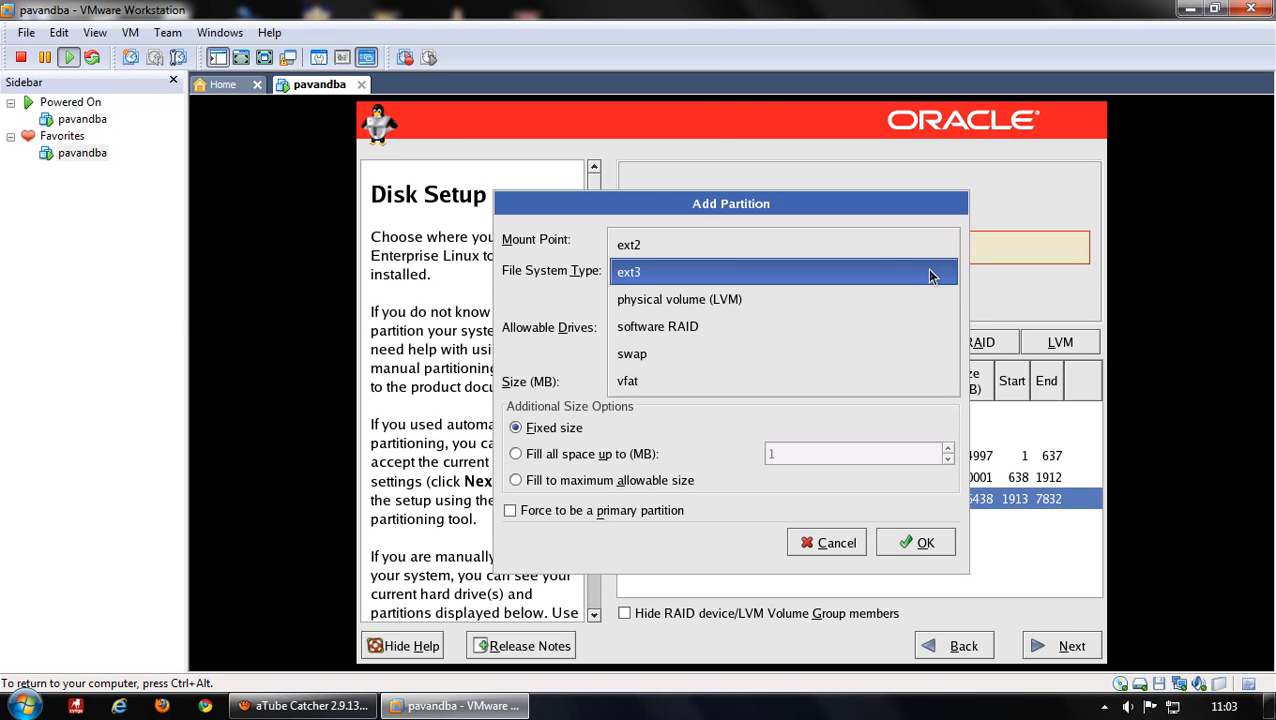
{"action": "left_click", "coordinate": [776, 356]}
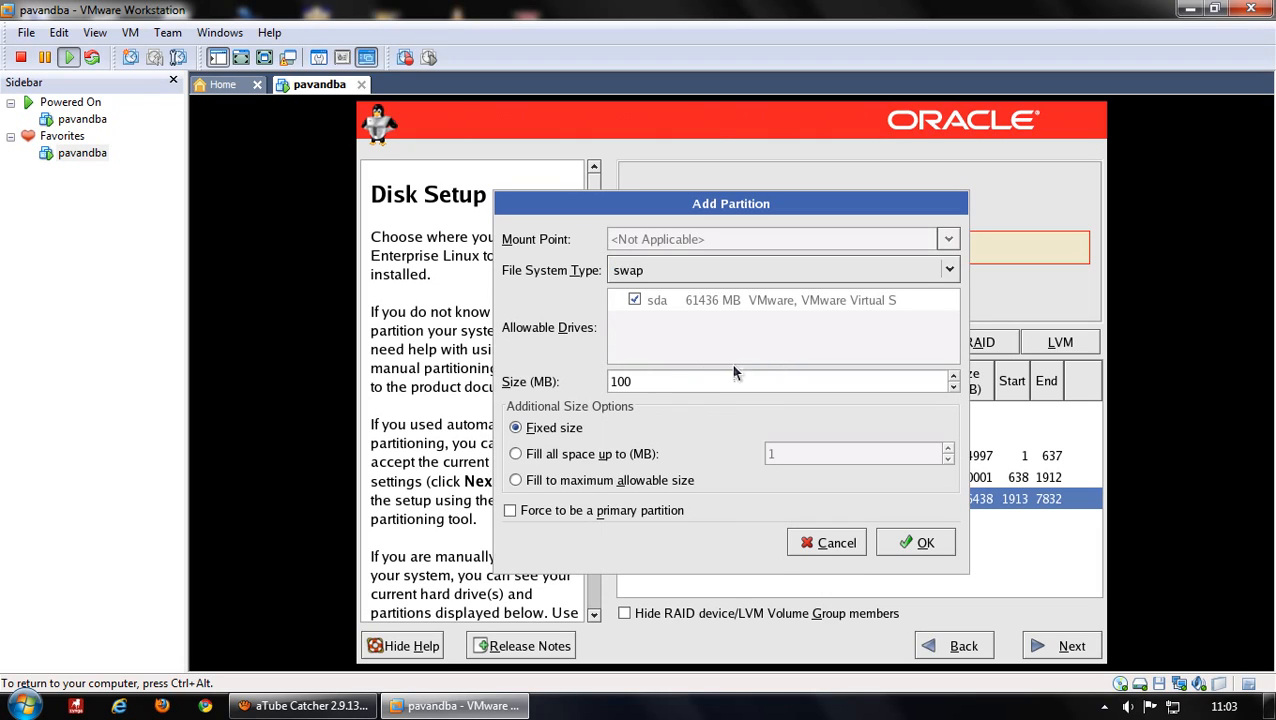
{"action": "left_click_drag", "start_coordinate": [649, 385], "coordinate": [585, 392]}
{"action": "type", "text": "8000"}
{"action": "left_click", "coordinate": [926, 545]}
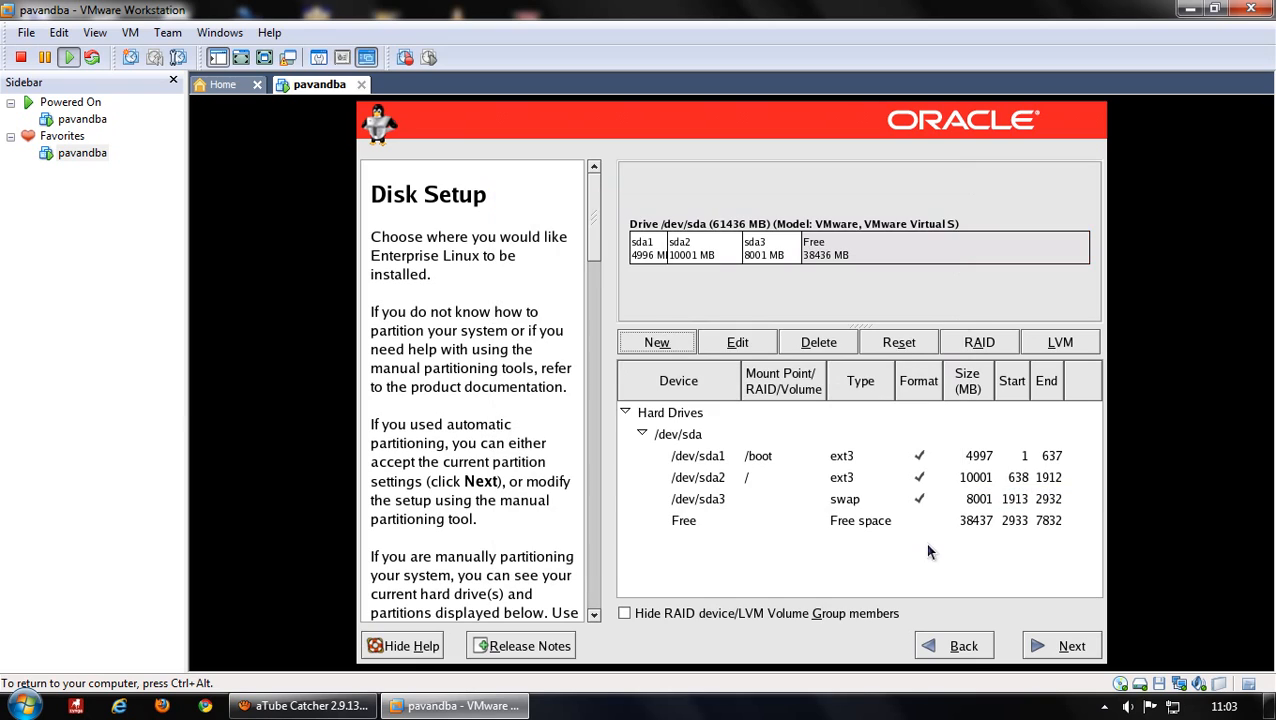
Add an ext3 partition in the free space with mount point /u01 and a fixed size of 15000 MB.
{"action": "left_click", "coordinate": [869, 528]}
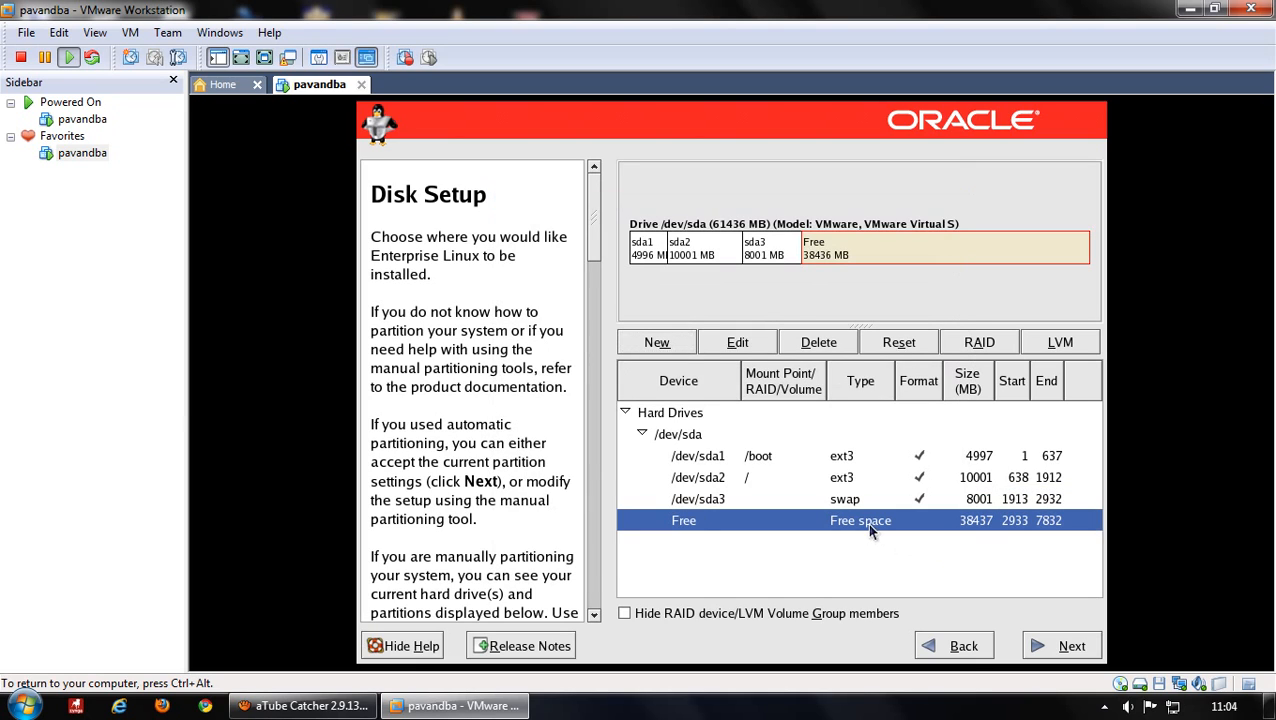
{"action": "left_click", "coordinate": [660, 343]}
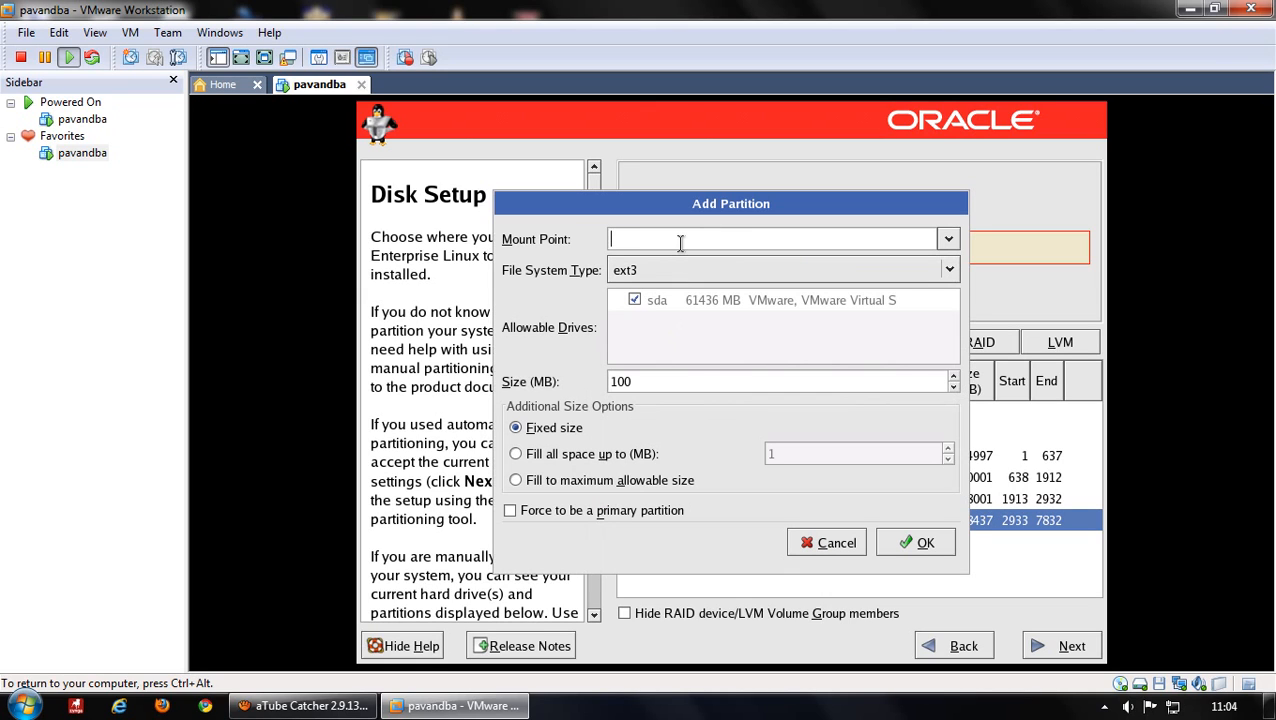
{"action": "type", "text": "/u01"}
{"action": "left_click_drag", "start_coordinate": [647, 381], "coordinate": [579, 389]}
{"action": "type", "text": "15000"}
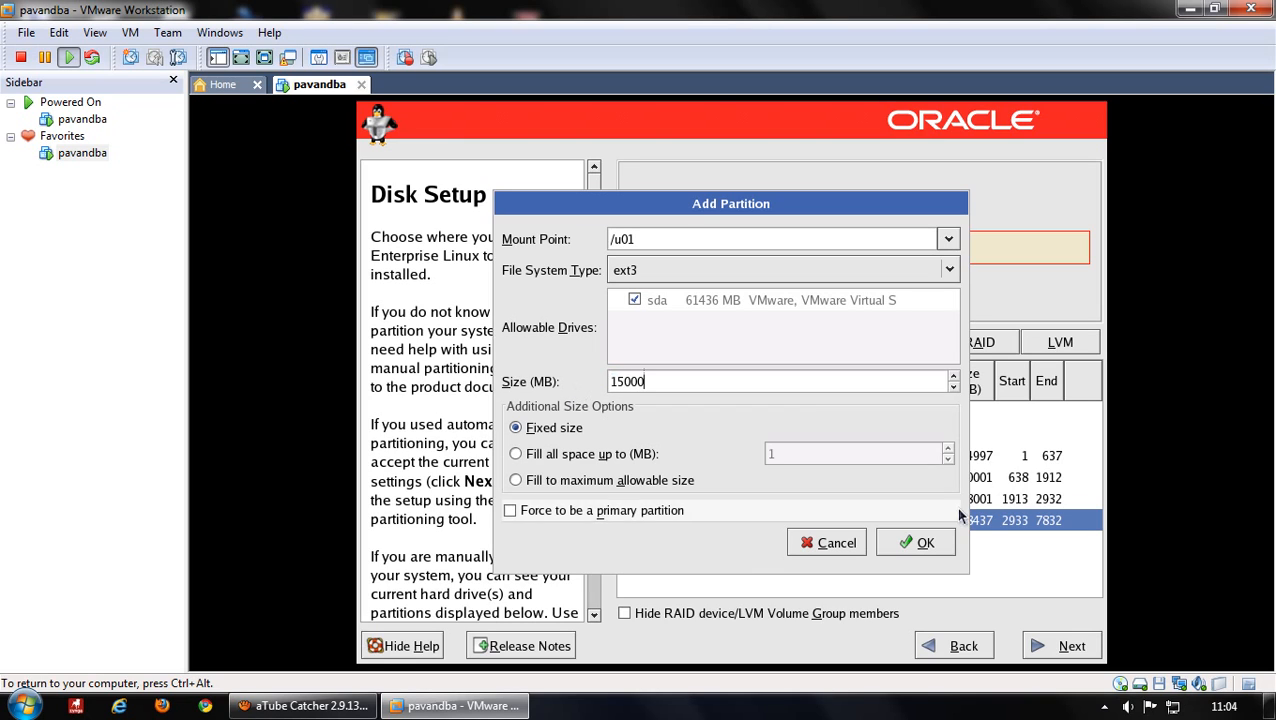
{"action": "left_click", "coordinate": [900, 541]}
Add an ext3 partition in the free space with mount point /u02 and a fixed size of 10000 MB.
{"action": "left_click", "coordinate": [803, 568]}
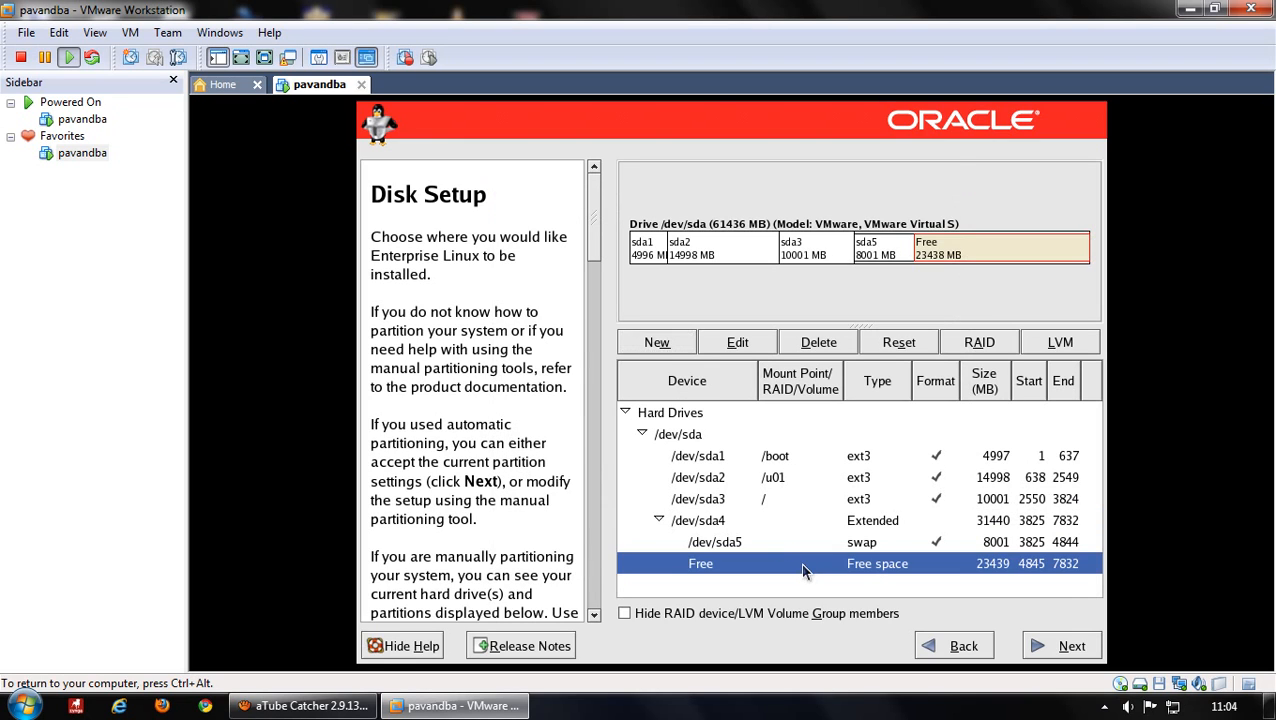
{"action": "left_click", "coordinate": [657, 344]}
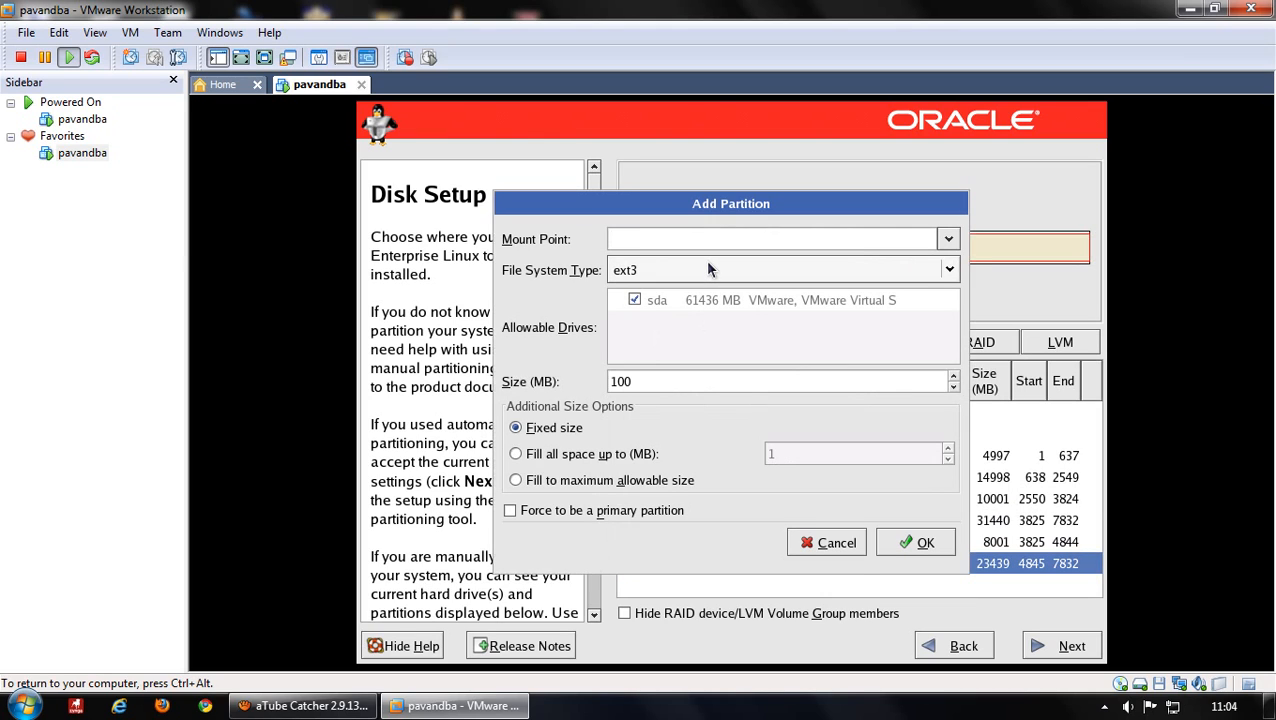
{"action": "type", "text": "/u02"}
{"action": "type", "text": "00"}
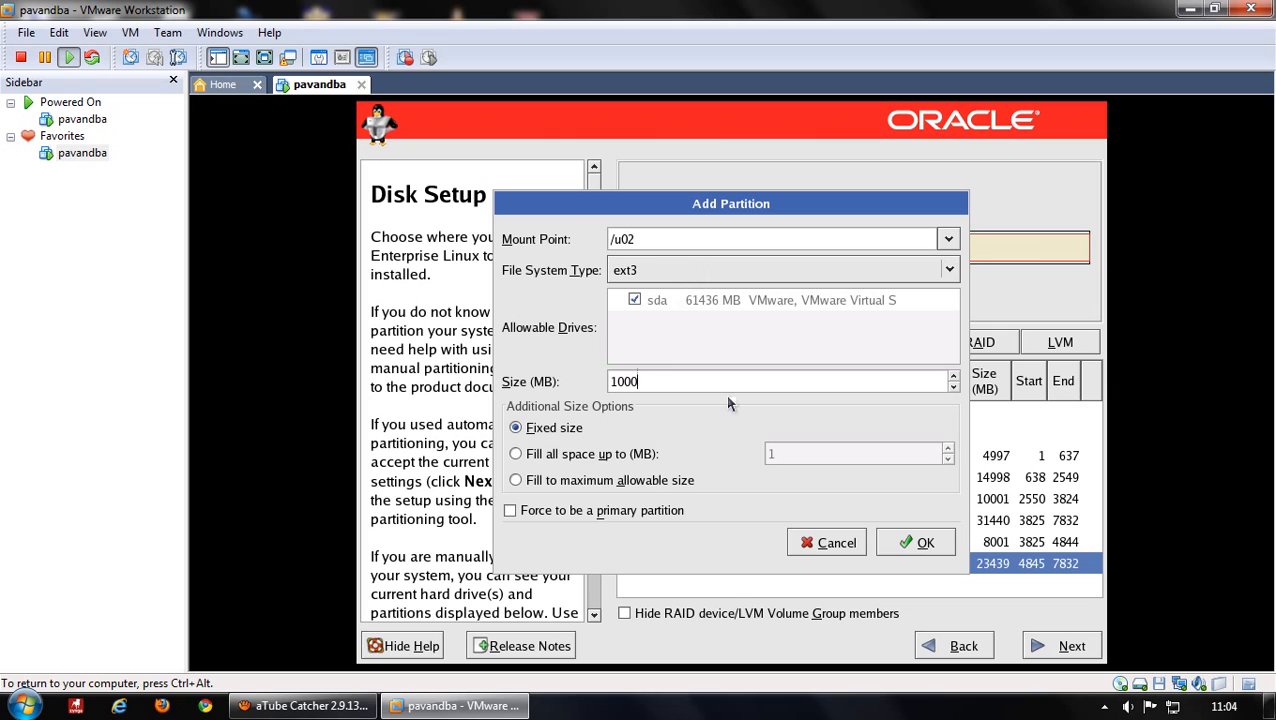
{"action": "left_click", "coordinate": [895, 548]}
Add an ext3 partition with mount point /u03 that fills the remaining space to the maximum allowable size.
{"action": "scroll", "coordinate": [888, 555], "scroll_direction": "down", "scroll_amount": 1}
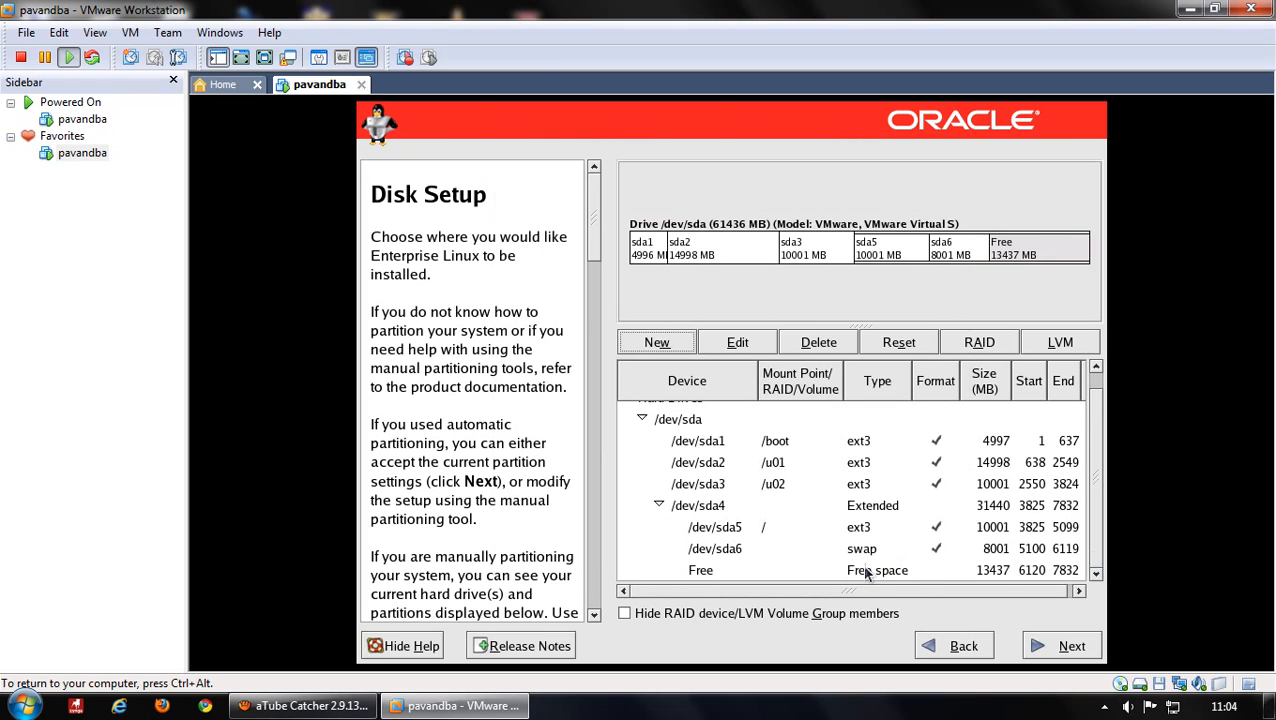
{"action": "left_click", "coordinate": [856, 566]}
{"action": "left_click", "coordinate": [664, 338]}
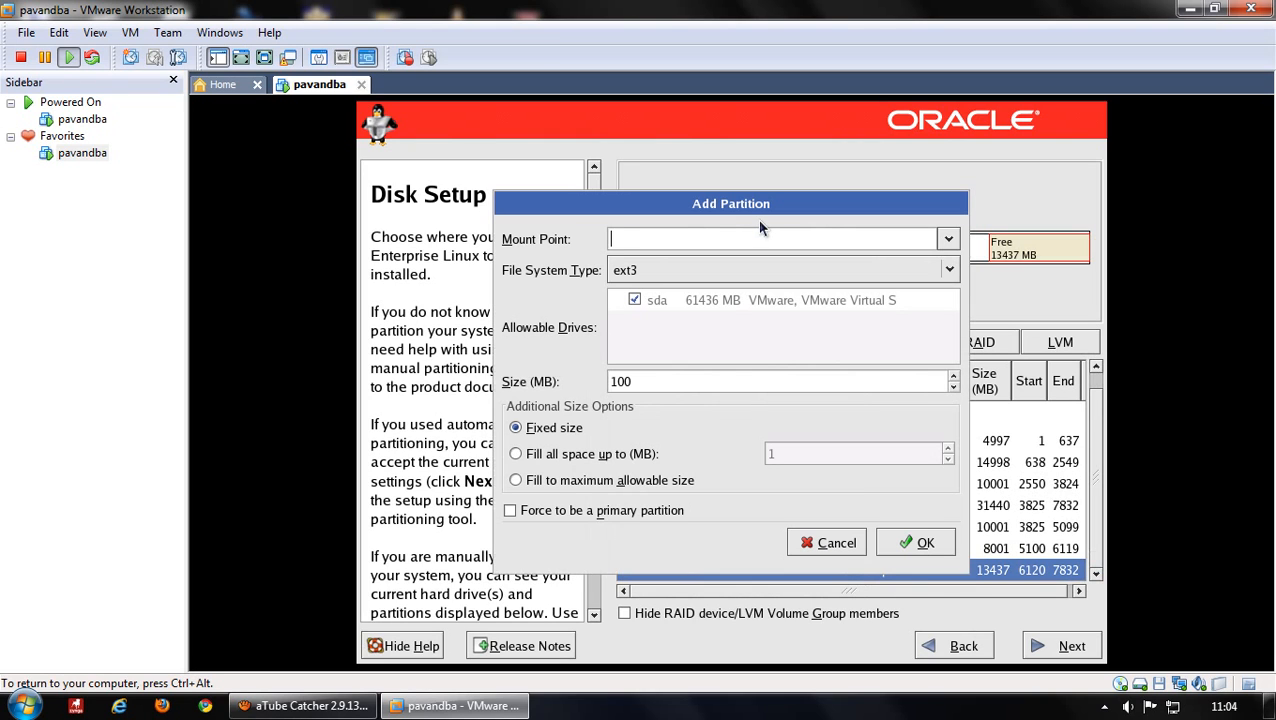
{"action": "type", "text": "/u03"}
{"action": "left_click", "coordinate": [646, 483]}
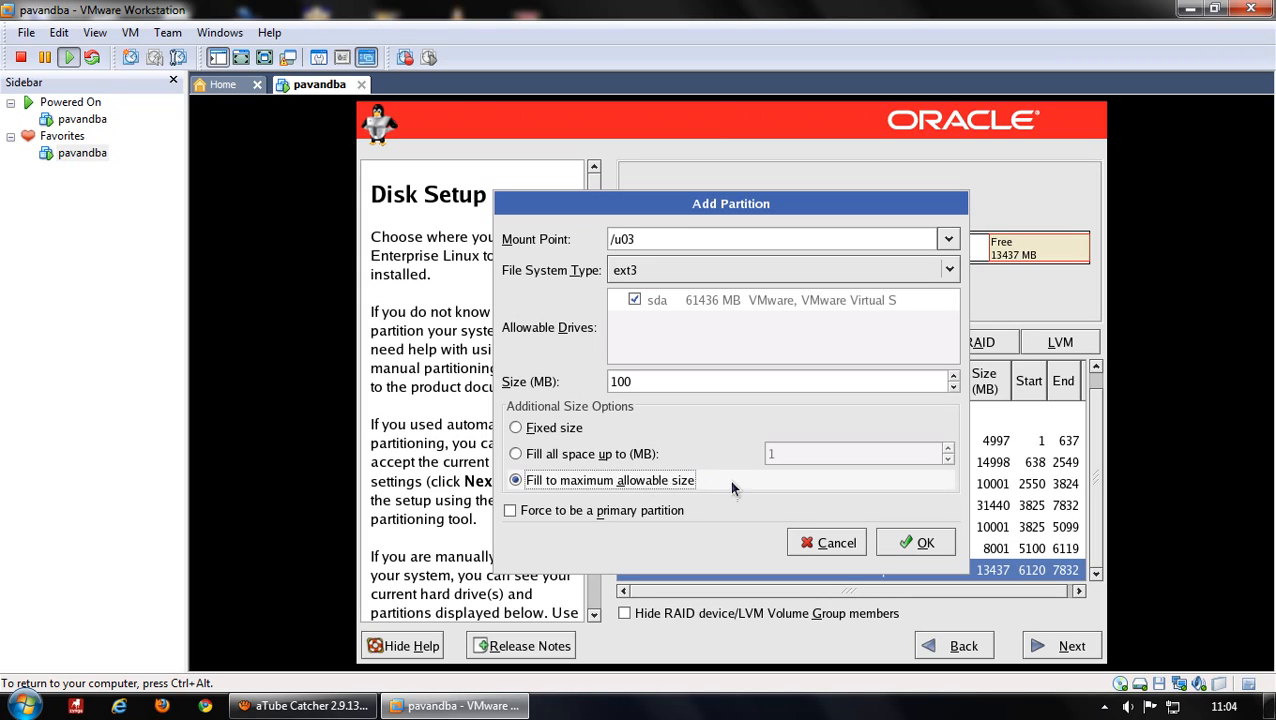
{"action": "left_click", "coordinate": [917, 543]}
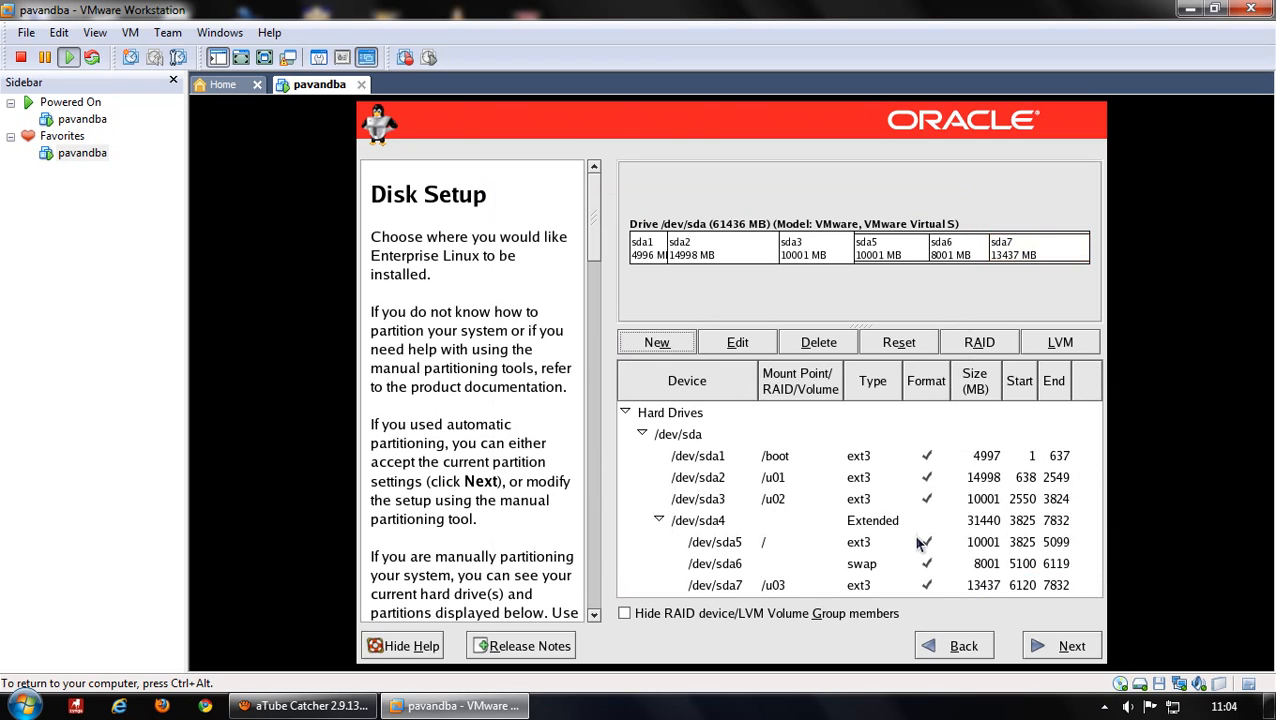
Review and accept the partition layout, and keep the default GRUB boot loader settings to reach the network configuration.
{"action": "left_click", "coordinate": [855, 460]}
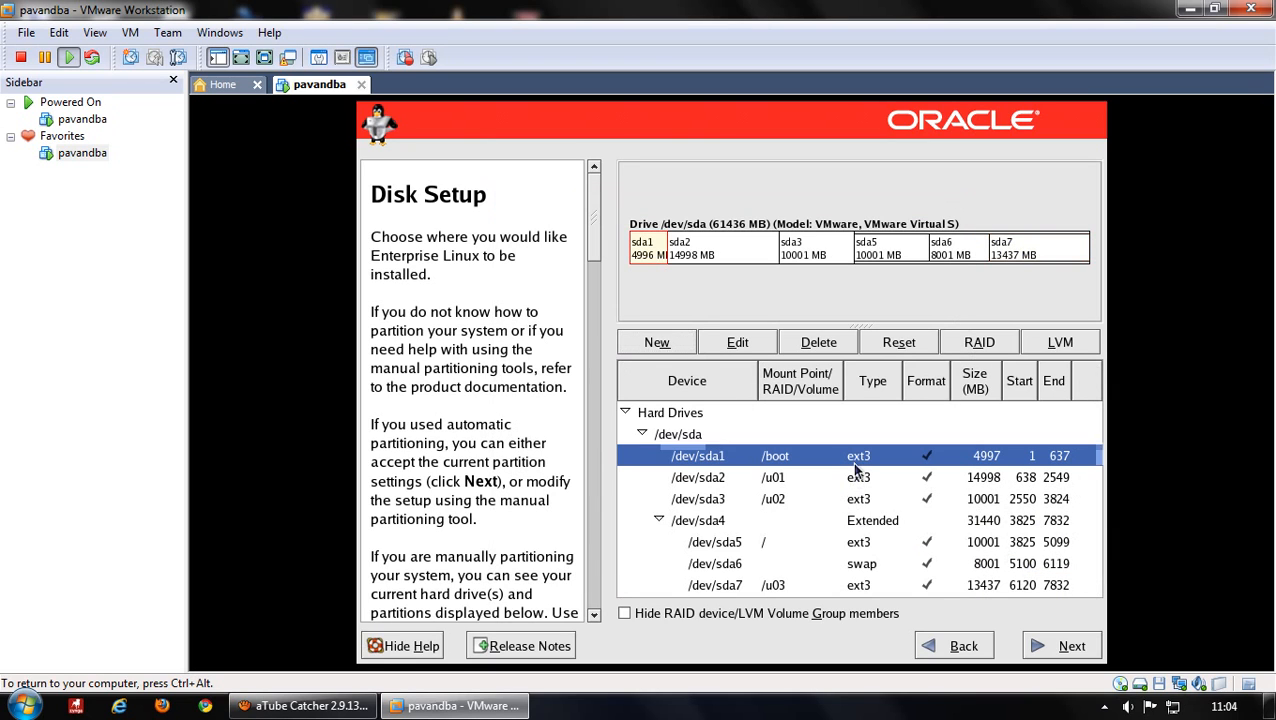
{"action": "left_click", "coordinate": [843, 590]}
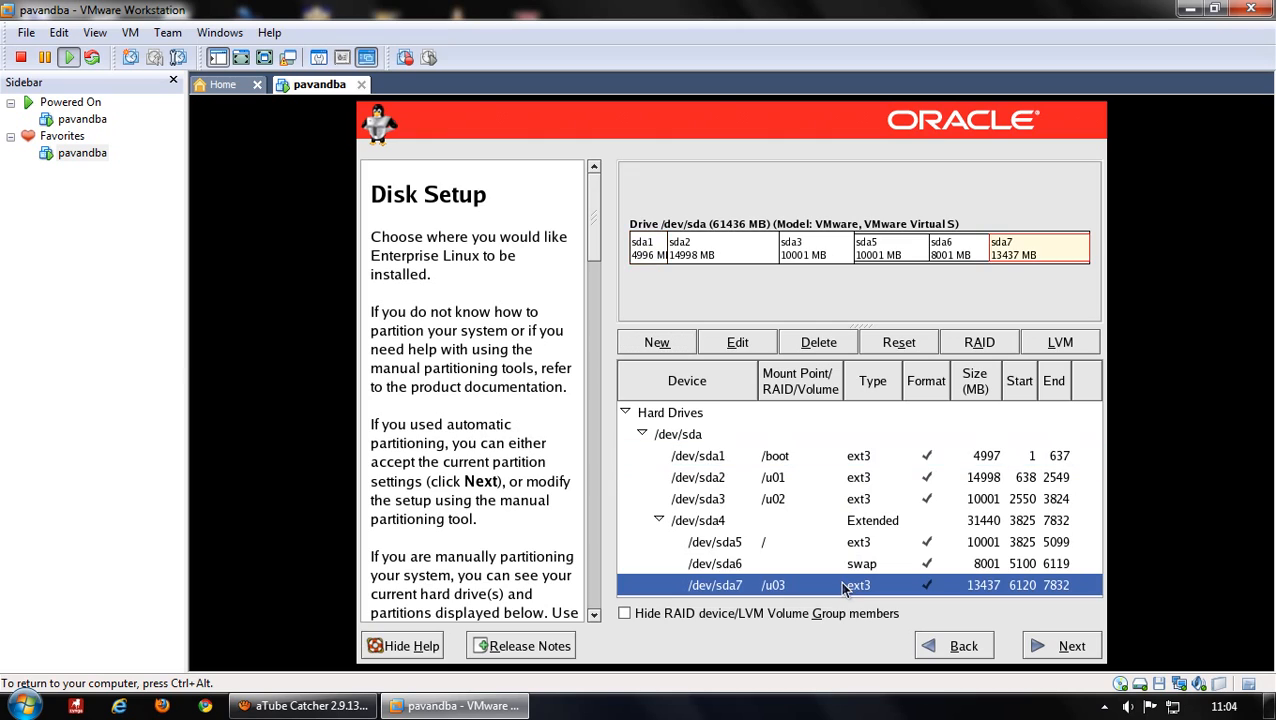
{"action": "left_click", "coordinate": [818, 456]}
{"action": "left_click", "coordinate": [809, 484]}
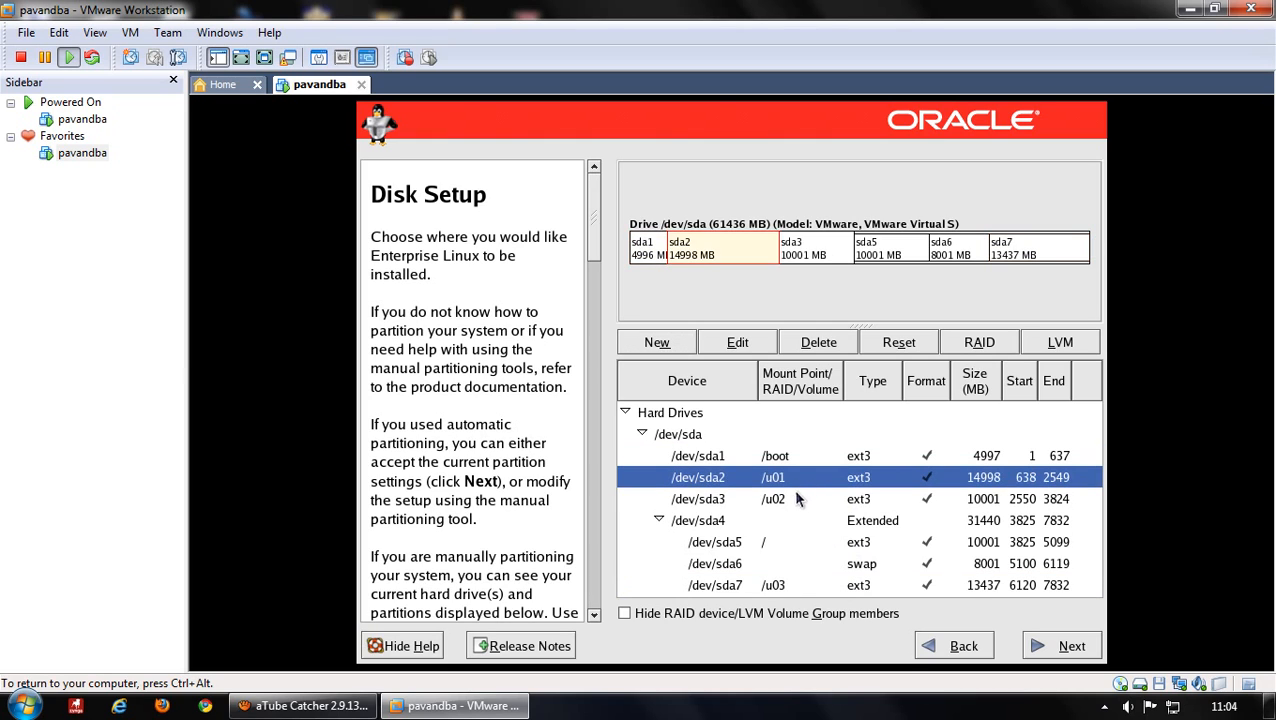
{"action": "left_click", "coordinate": [795, 500]}
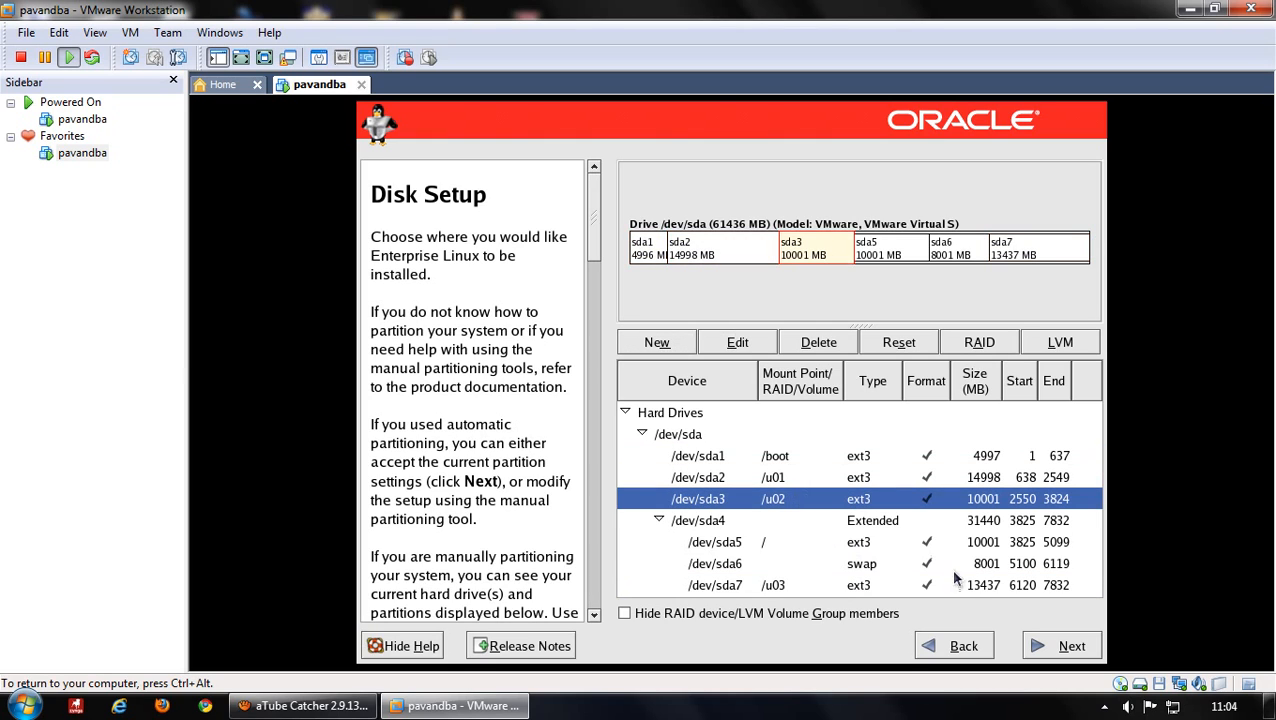
{"action": "left_click", "coordinate": [1056, 647]}
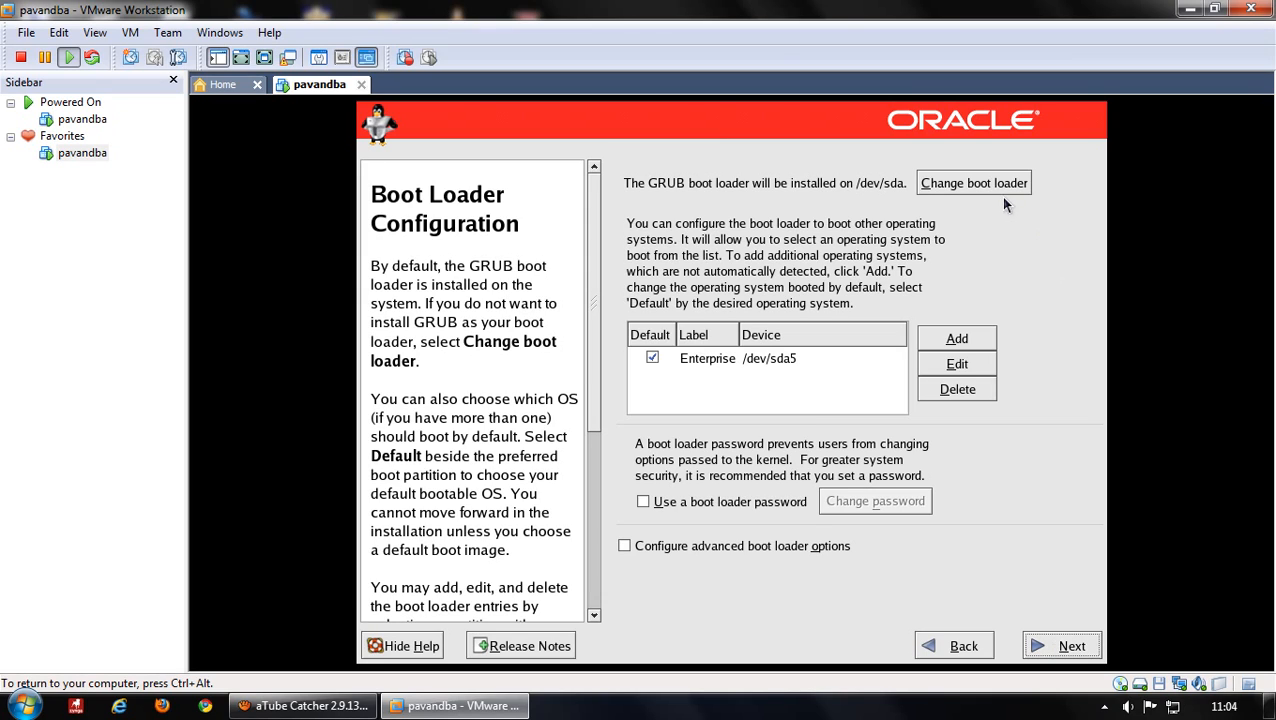
{"action": "left_click", "coordinate": [1064, 646]}
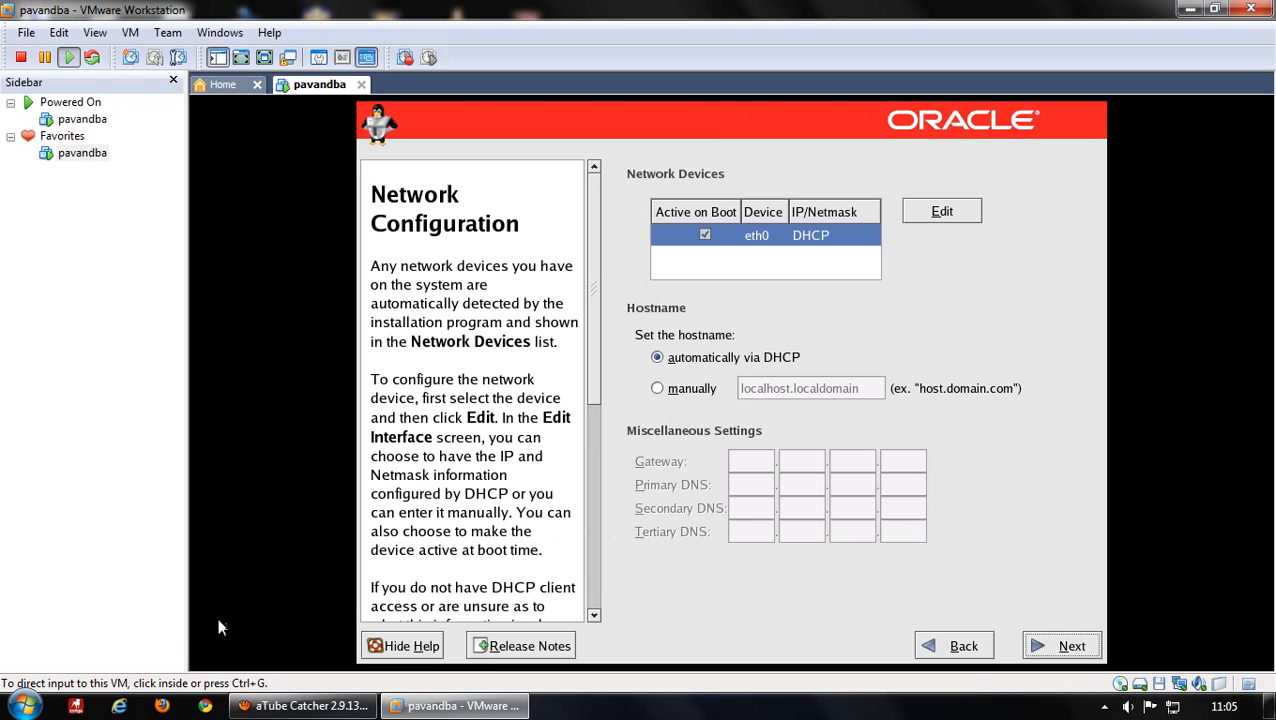
Run ipconfig in the Windows host's Command Prompt and examine the Local Area Connection's IPv4 address, subnet mask and default gateway.
{"action": "left_click", "coordinate": [24, 706]}
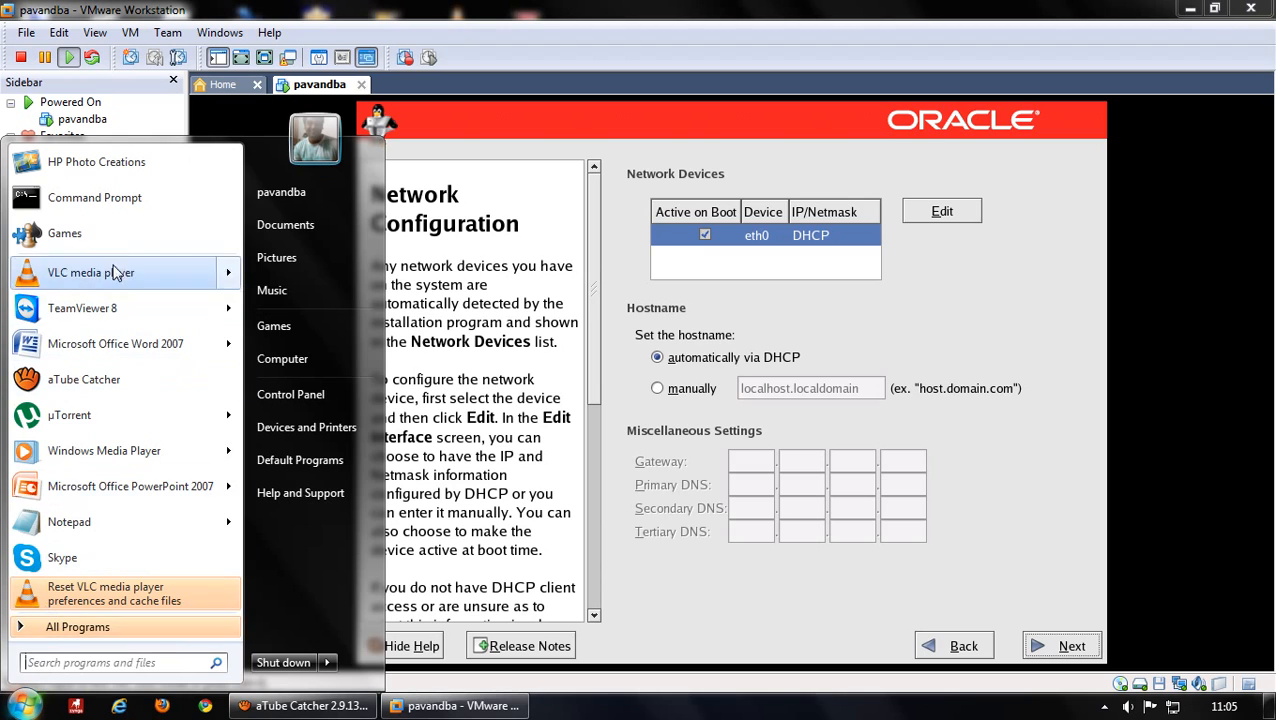
{"action": "left_click", "coordinate": [152, 201]}
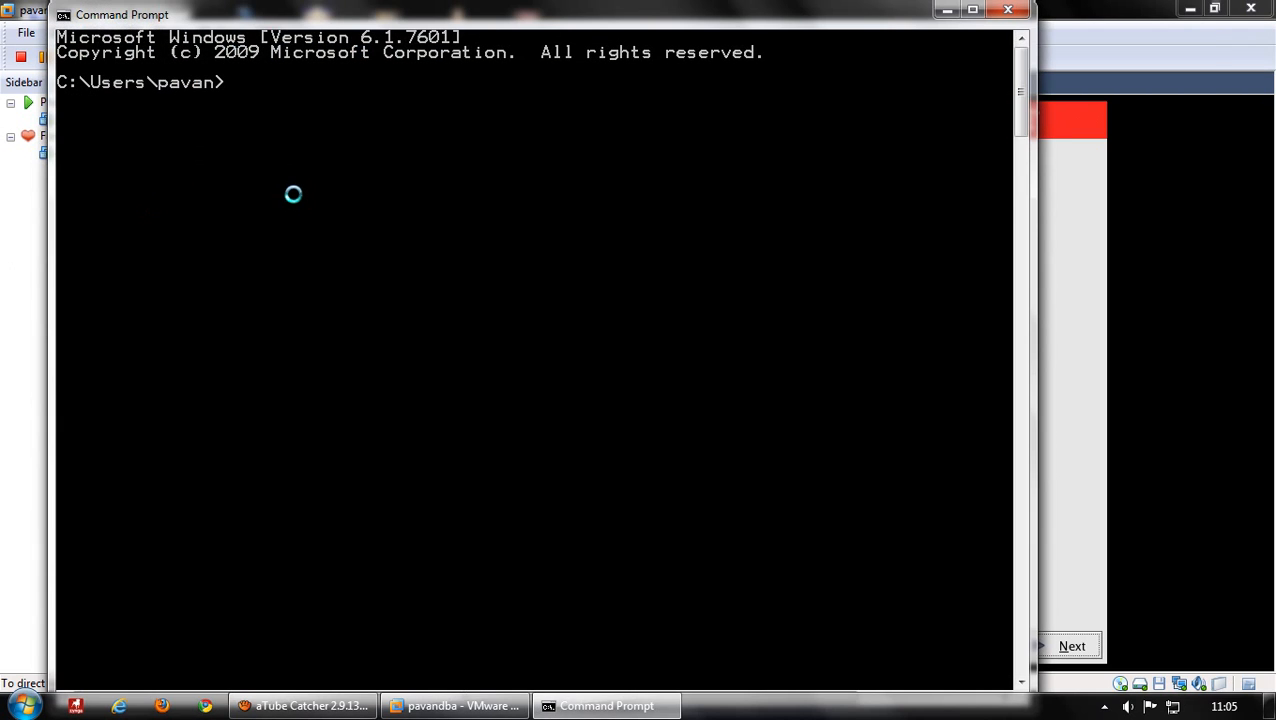
{"action": "type", "text": "ipconfig"}
{"action": "key", "text": "Return"}
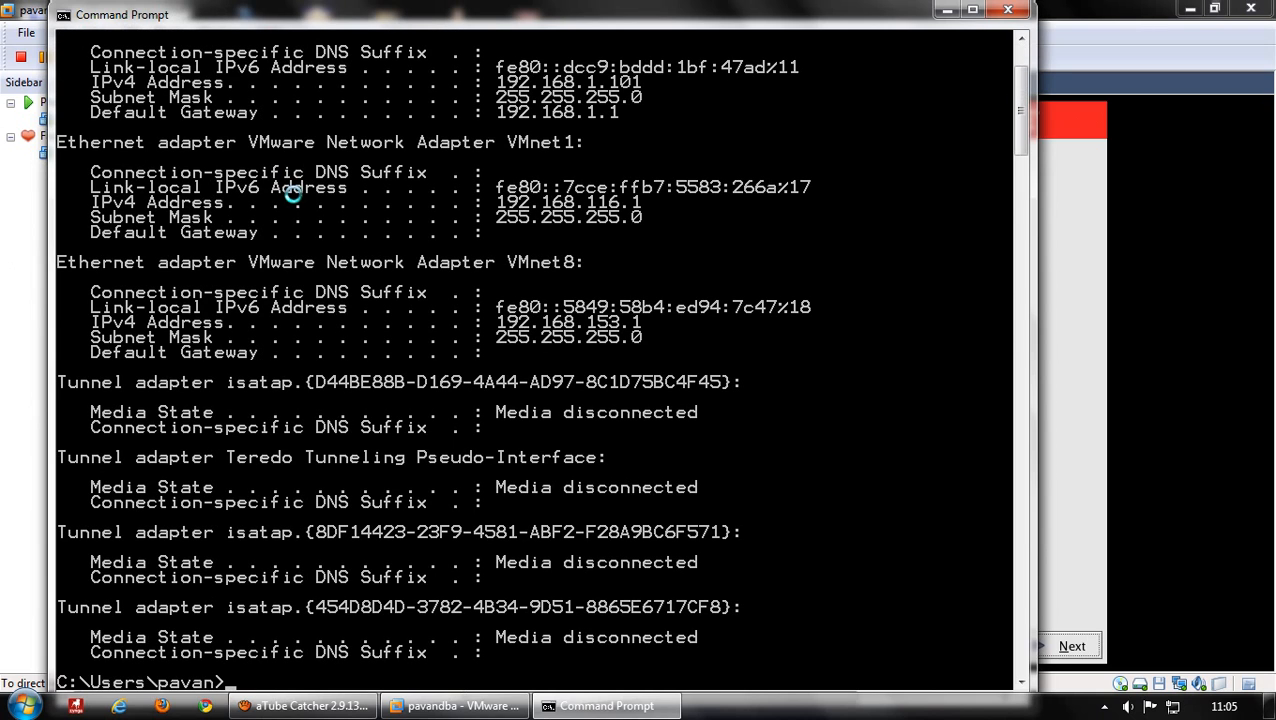
{"action": "scroll", "coordinate": [283, 280], "scroll_direction": "up", "scroll_amount": 2}
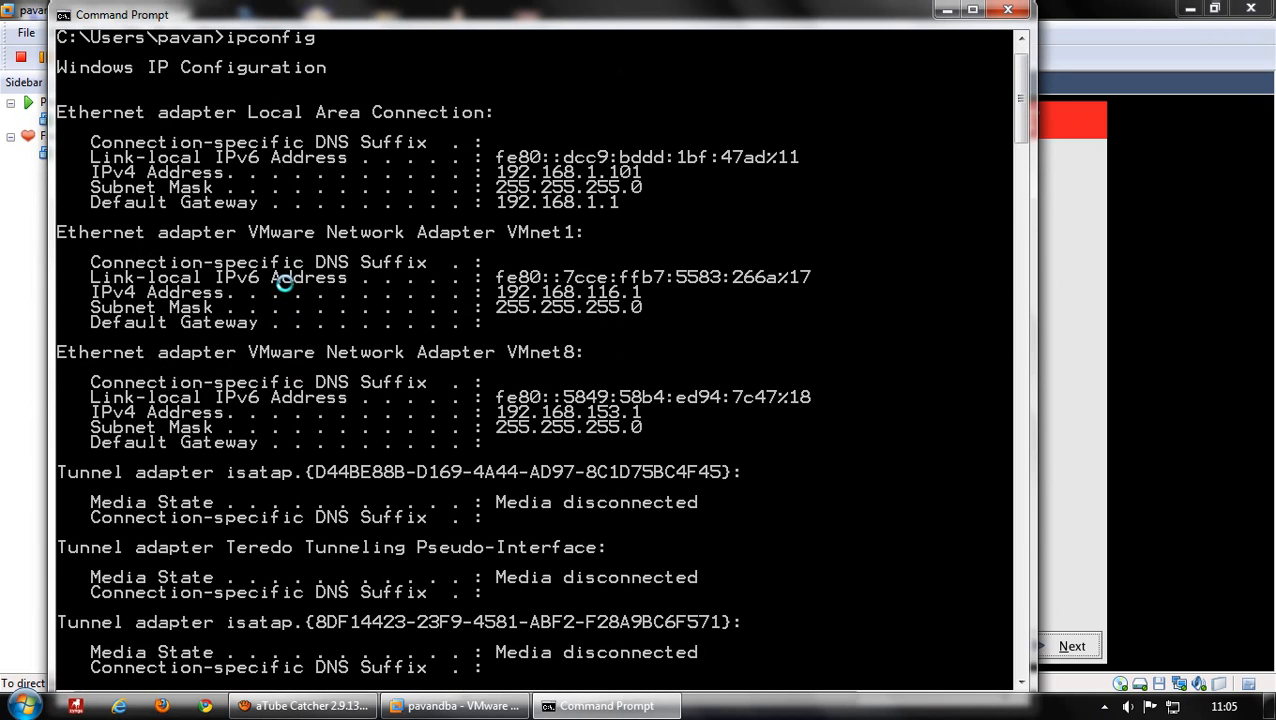
{"action": "scroll", "coordinate": [285, 283], "scroll_direction": "up", "scroll_amount": 1}
{"action": "left_click_drag", "start_coordinate": [250, 157], "coordinate": [492, 157]}
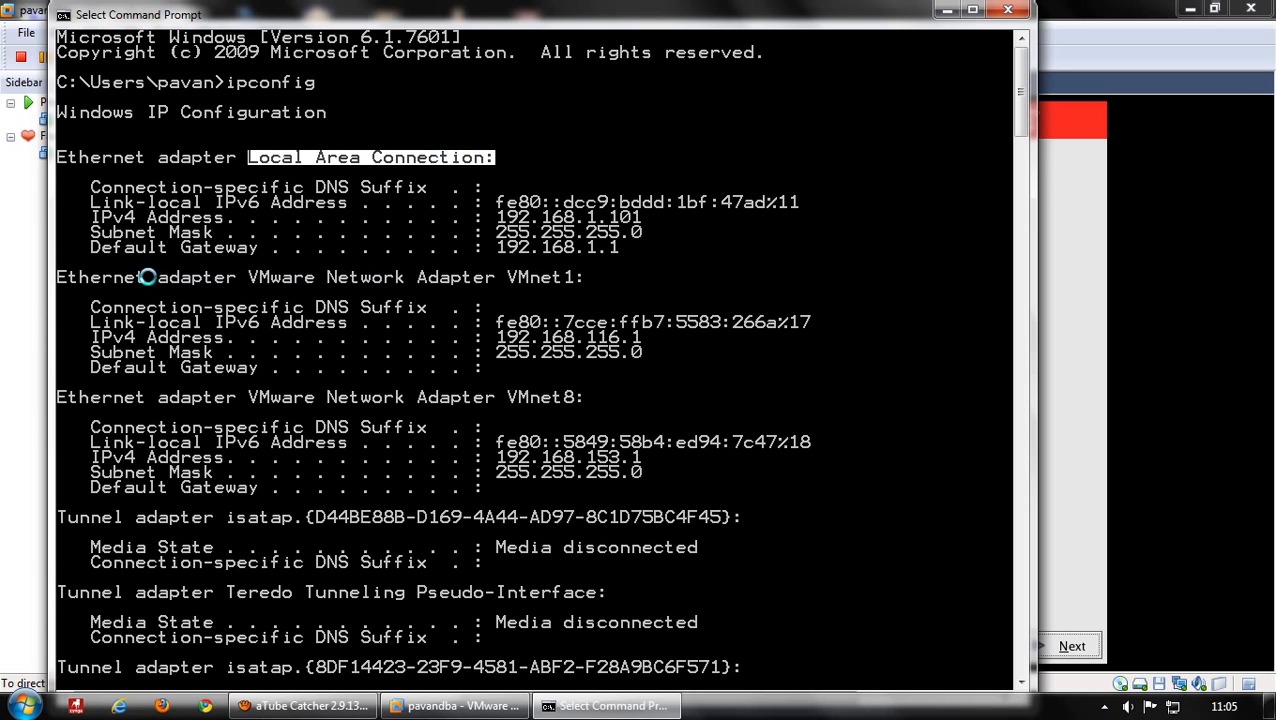
{"action": "left_click_drag", "start_coordinate": [57, 277], "coordinate": [596, 284]}
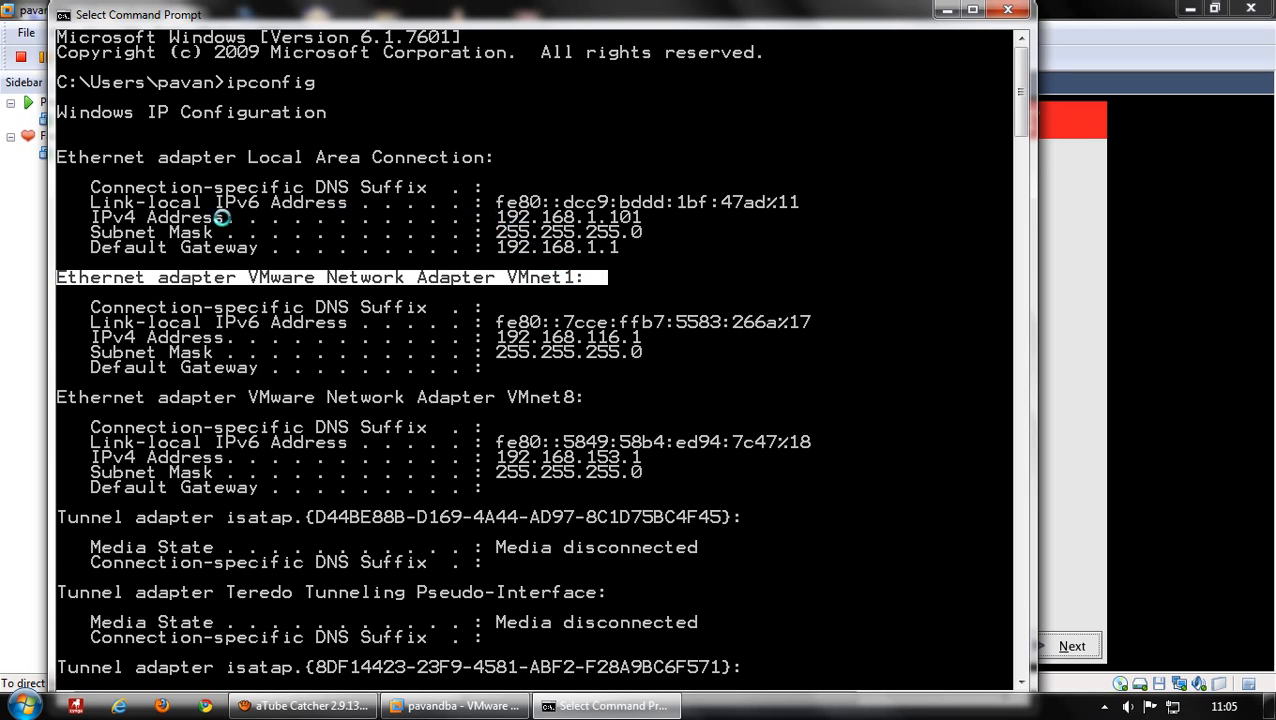
{"action": "left_click", "coordinate": [91, 213]}
{"action": "left_click_drag", "start_coordinate": [91, 213], "coordinate": [669, 248]}
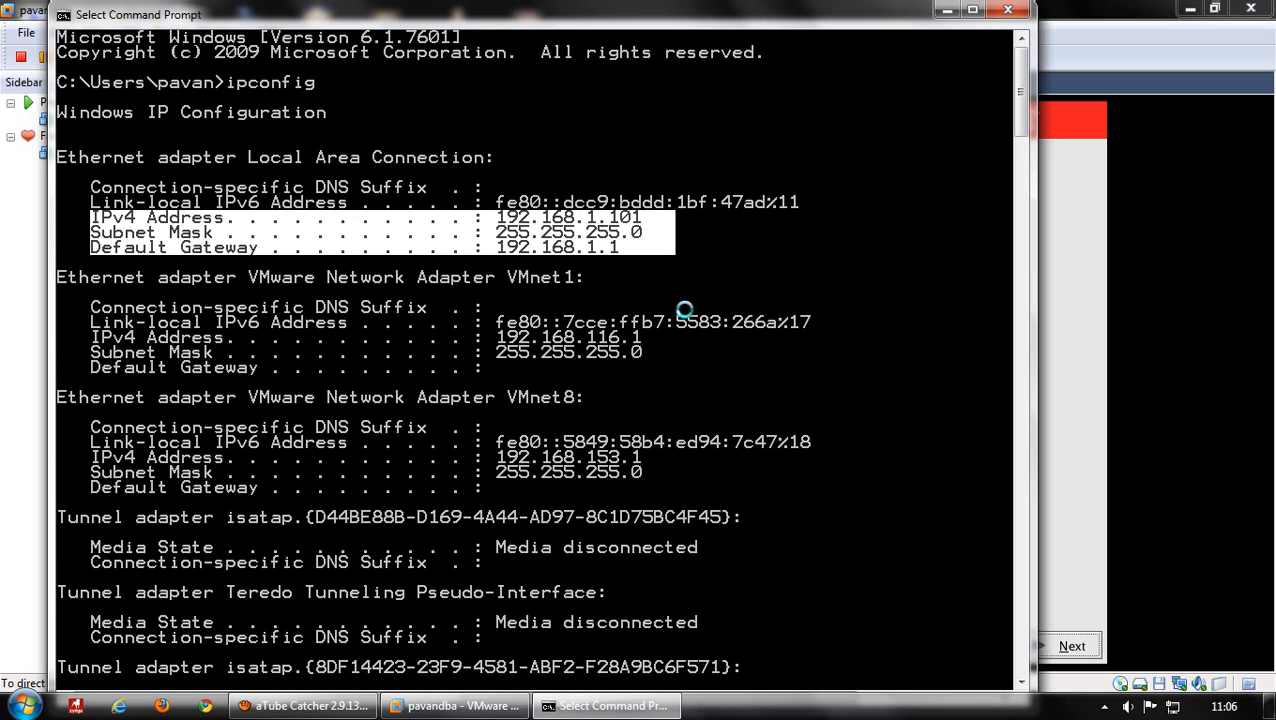
Switch back to VMware Workstation and edit interface eth0, disabling DHCP and setting its IP address to 192.168.1.102.
{"action": "mouse_move", "coordinate": [490, 708]}
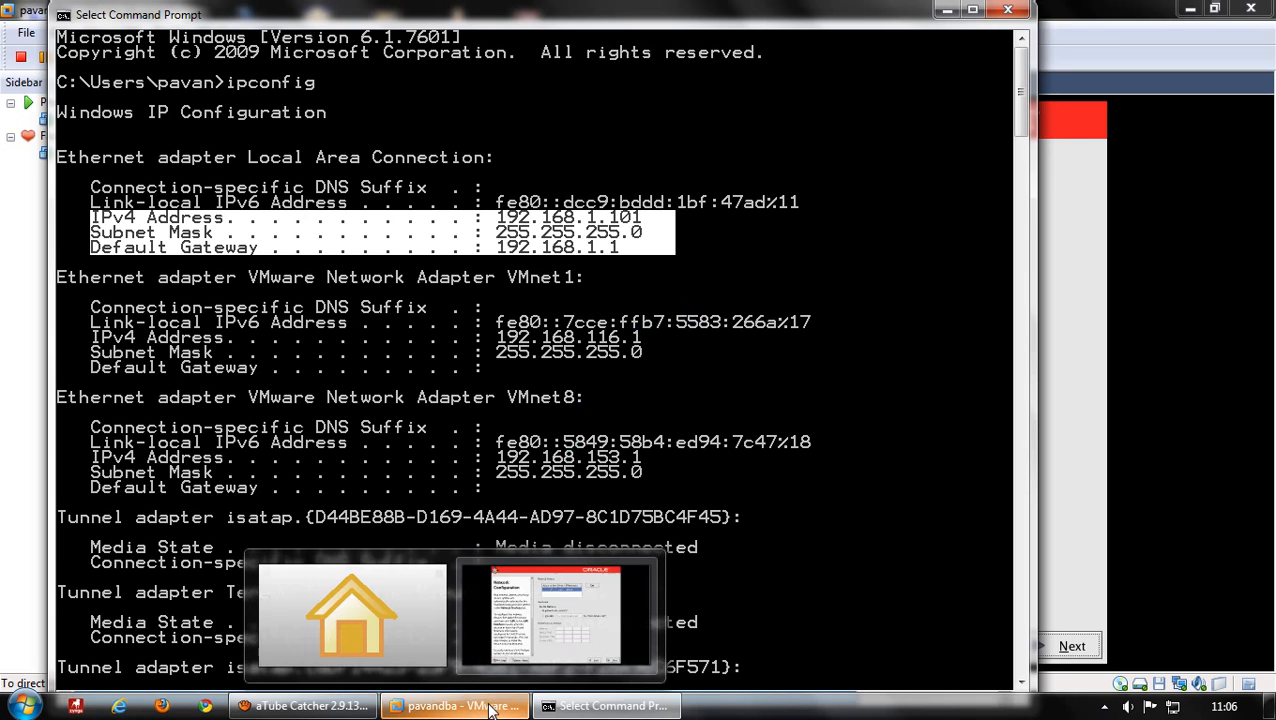
{"action": "left_click", "coordinate": [630, 570]}
{"action": "left_click", "coordinate": [939, 258]}
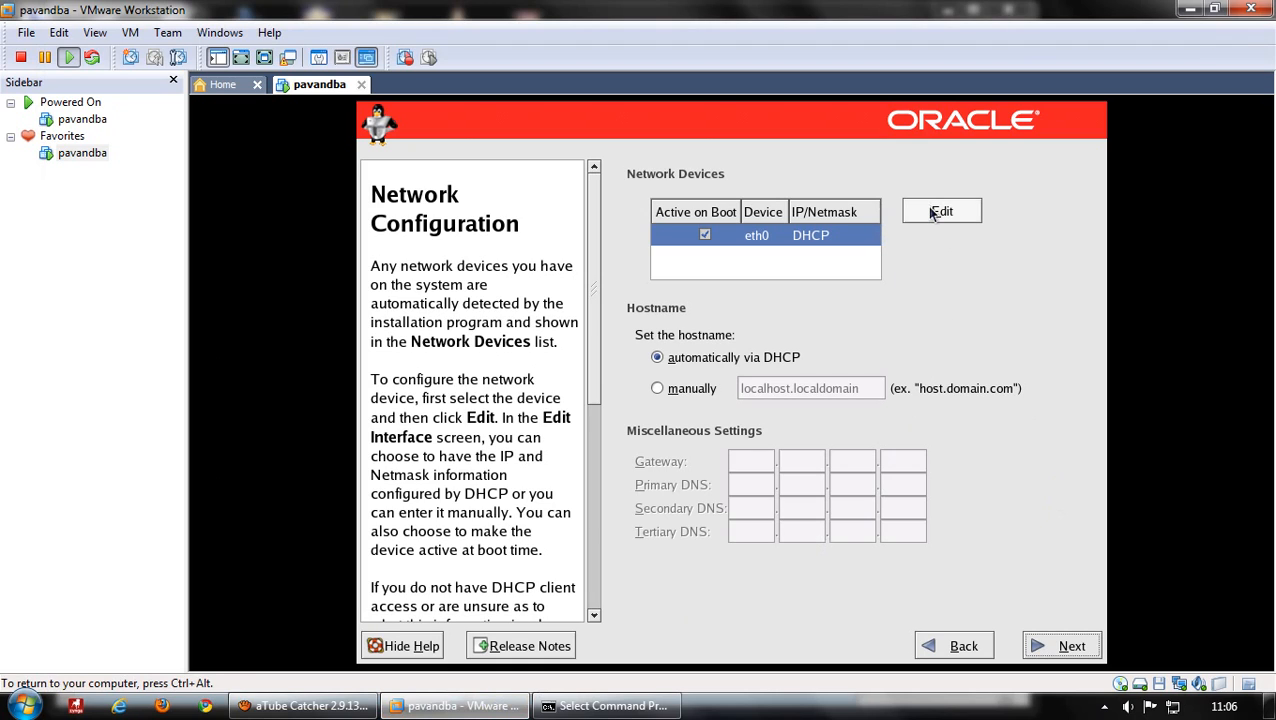
{"action": "left_click", "coordinate": [931, 213]}
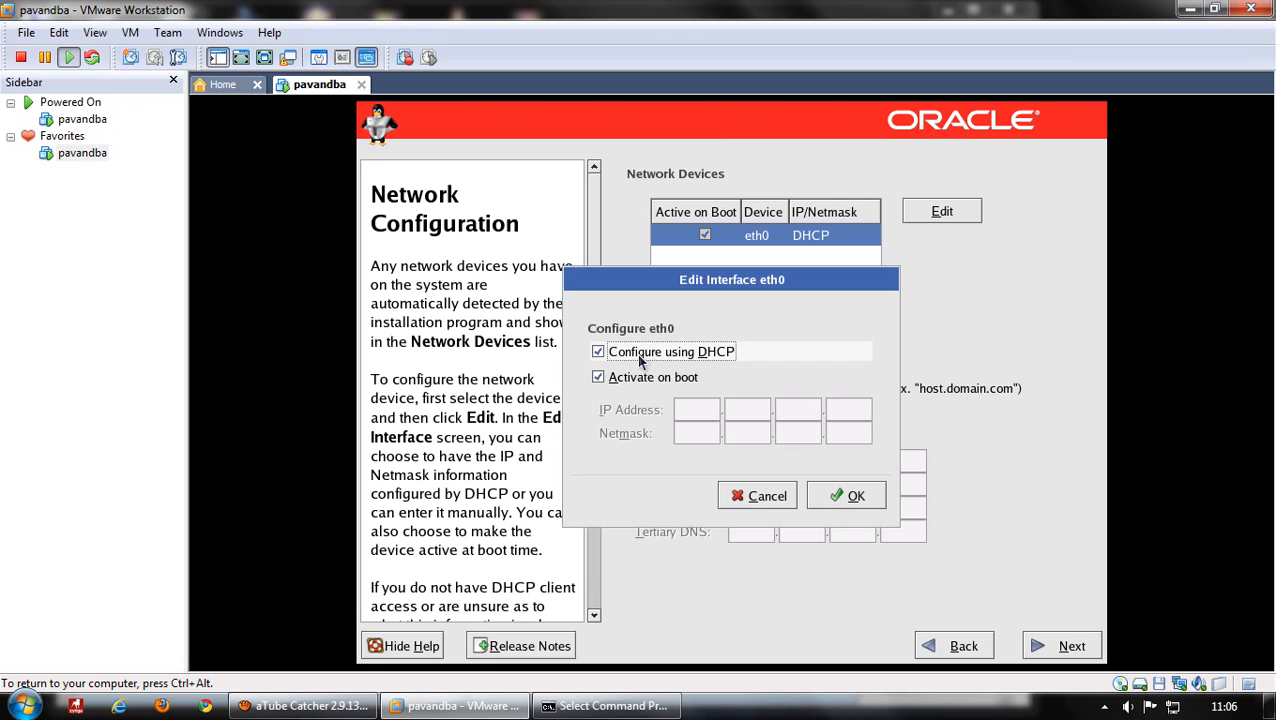
{"action": "left_click", "coordinate": [723, 360]}
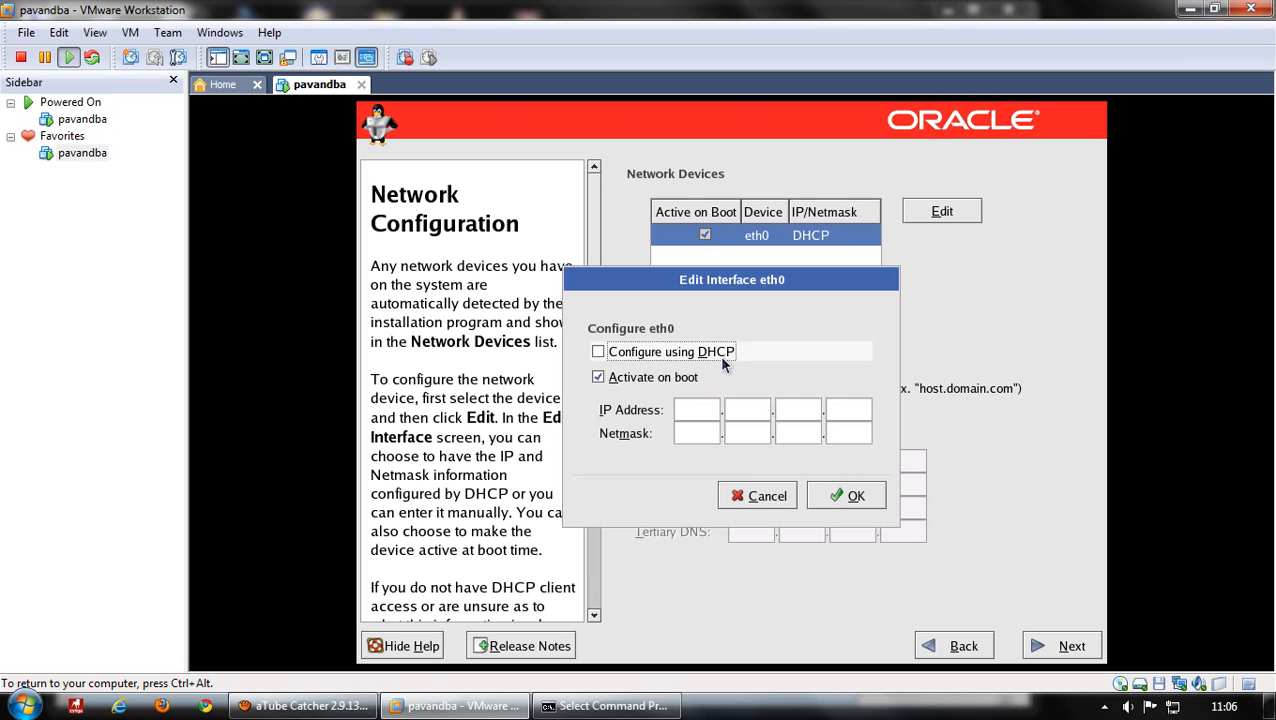
{"action": "left_click", "coordinate": [678, 412]}
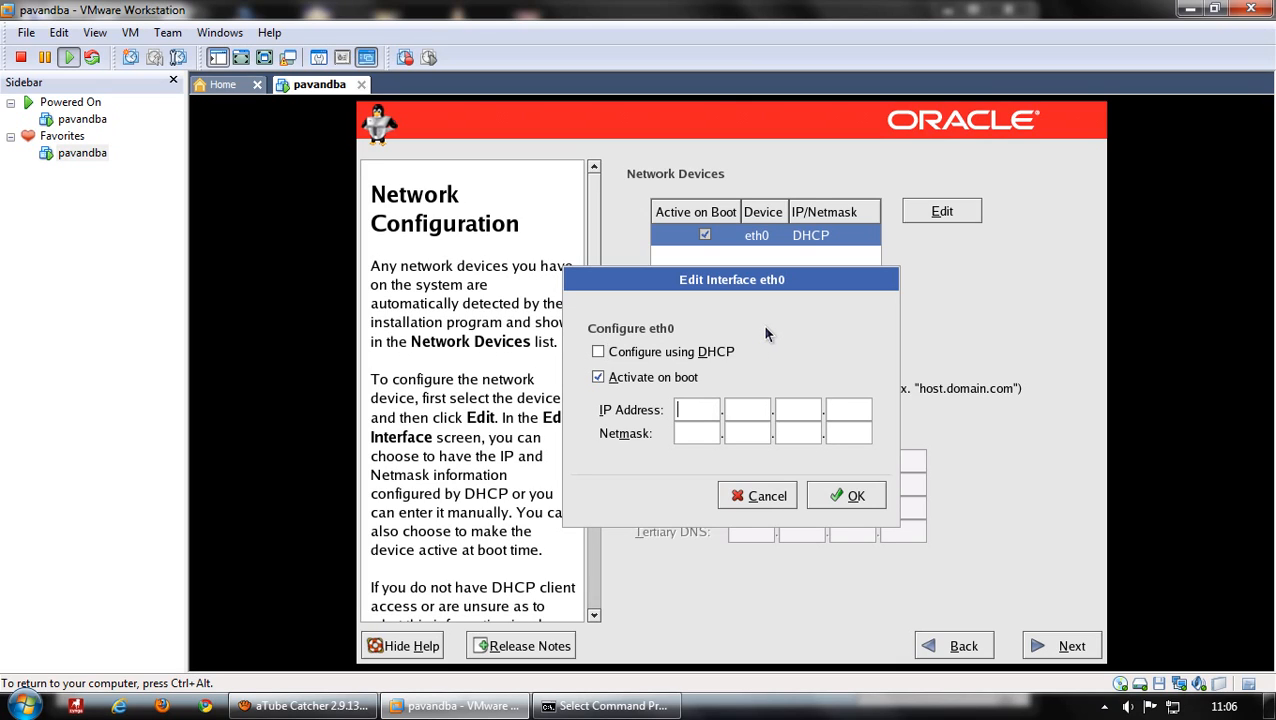
{"action": "type", "text": "192.168.1.102"}
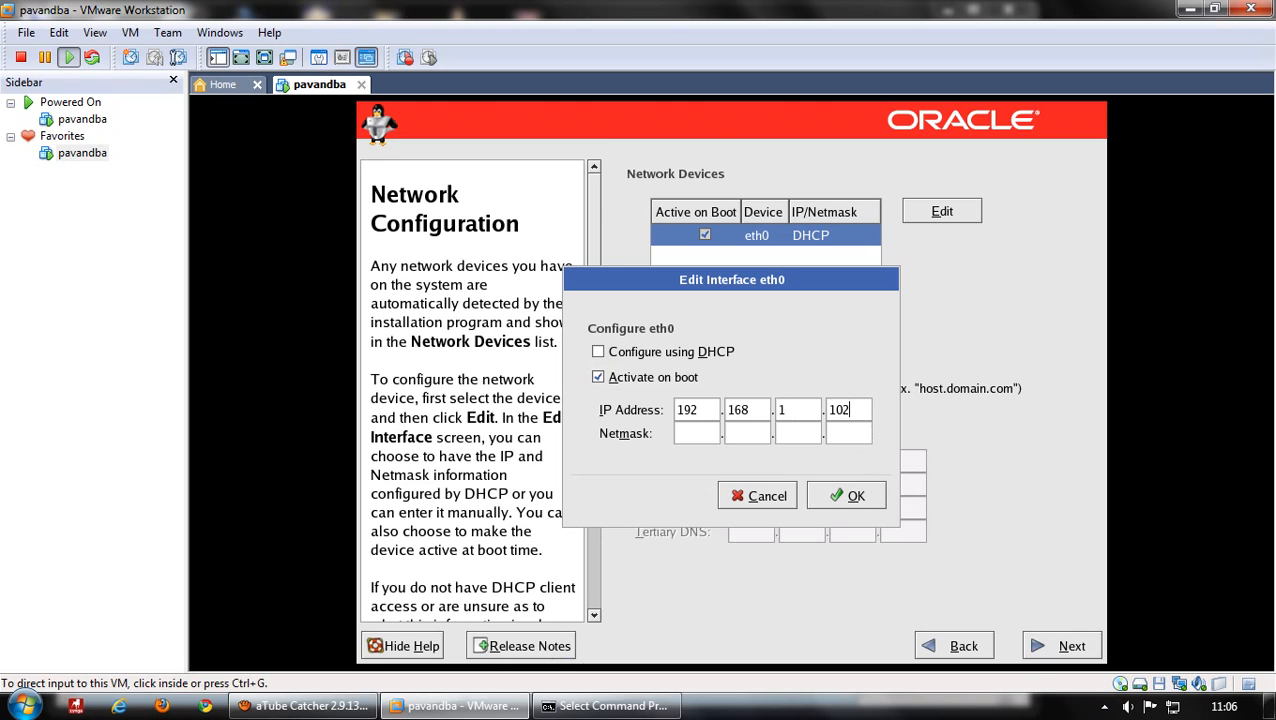
Check the Local Area Connection's IPv4 address in the host's Command Prompt, and return to VMware Workstation.
{"action": "left_click", "coordinate": [580, 706]}
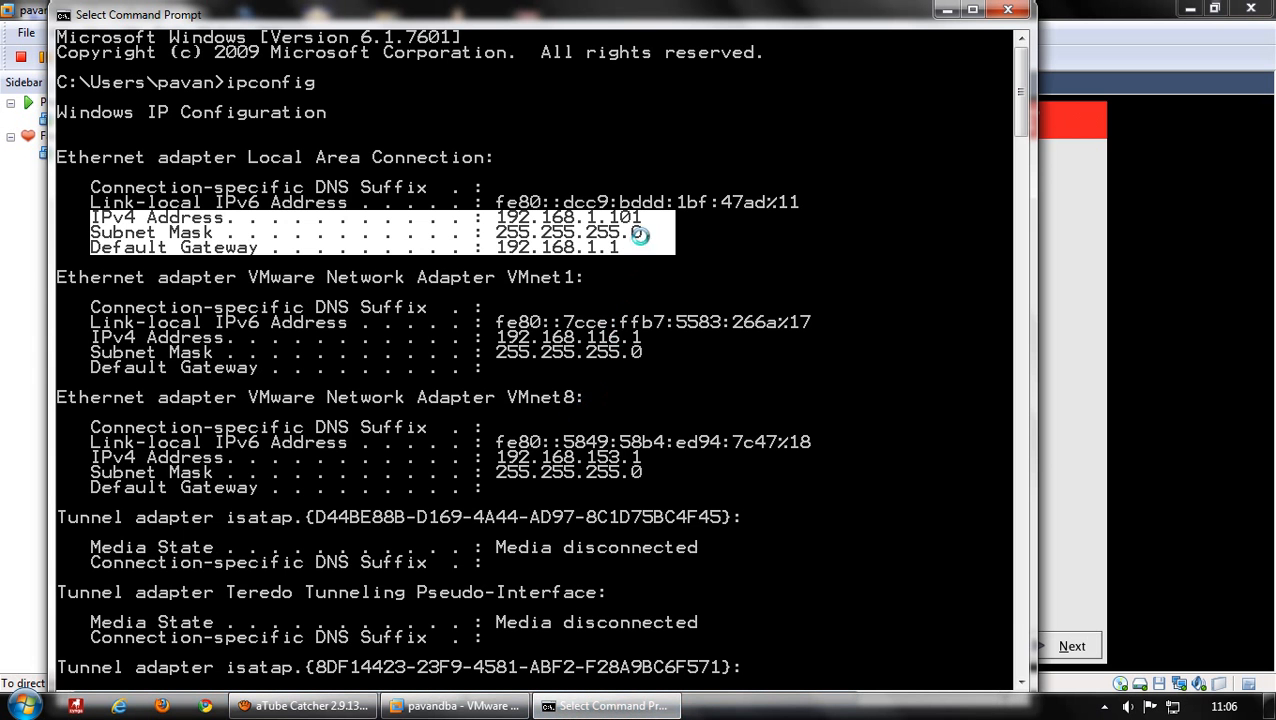
{"action": "left_click_drag", "start_coordinate": [639, 218], "coordinate": [496, 219]}
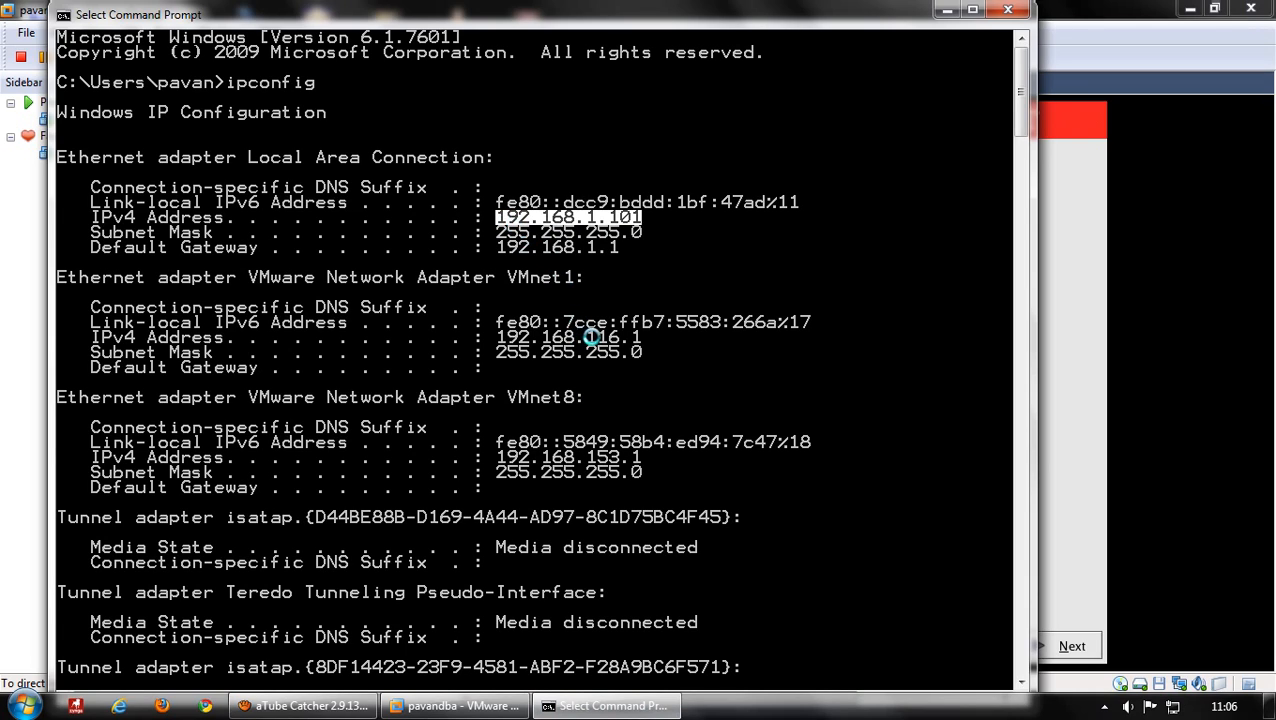
{"action": "left_click", "coordinate": [944, 11]}
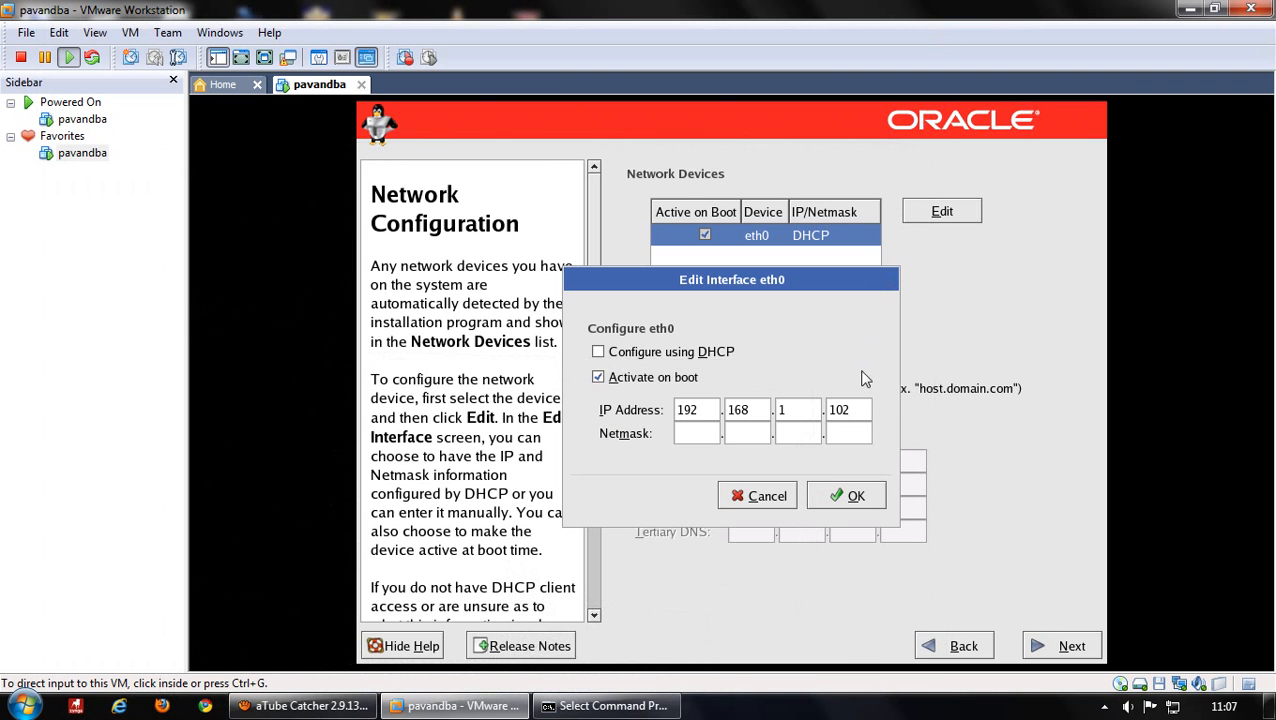
Set eth0's netmask to 255.255.255.0, check it against the host's subnet mask in the Command Prompt, and accept the interface settings.
{"action": "left_click", "coordinate": [855, 413]}
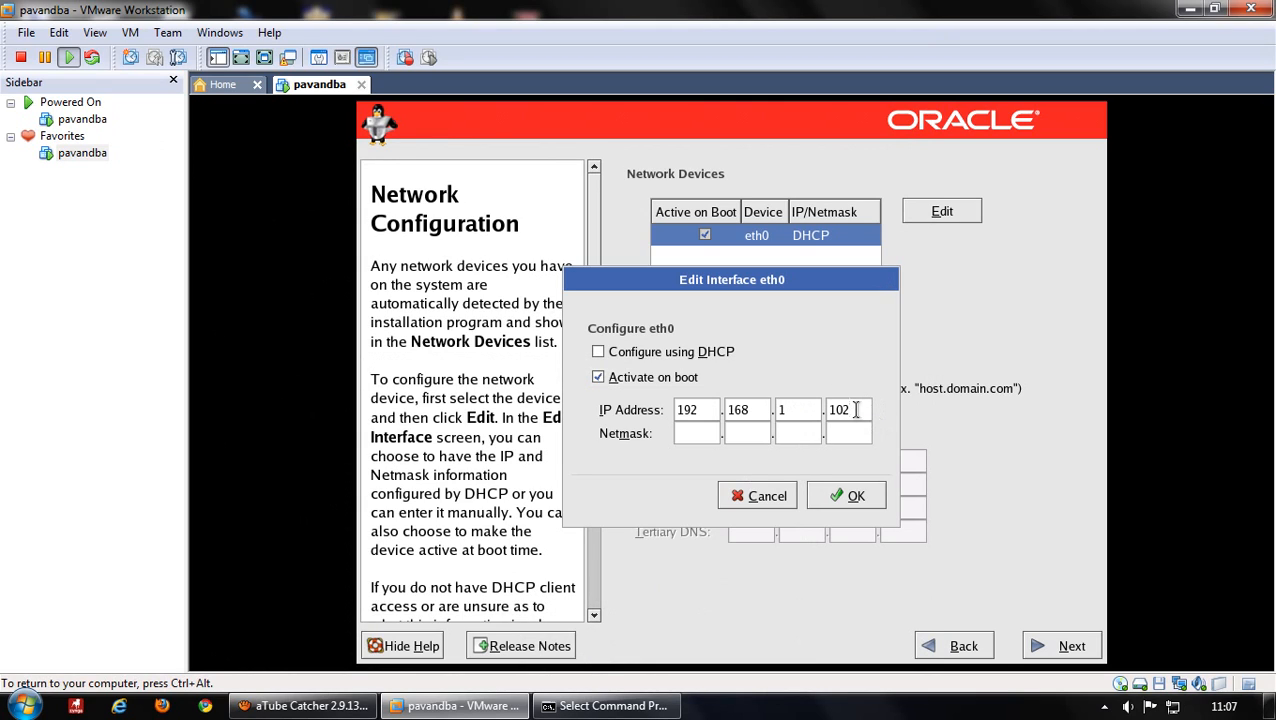
{"action": "key", "text": "Tab"}
{"action": "type", "text": "255.255.255.0"}
{"action": "left_click", "coordinate": [605, 706]}
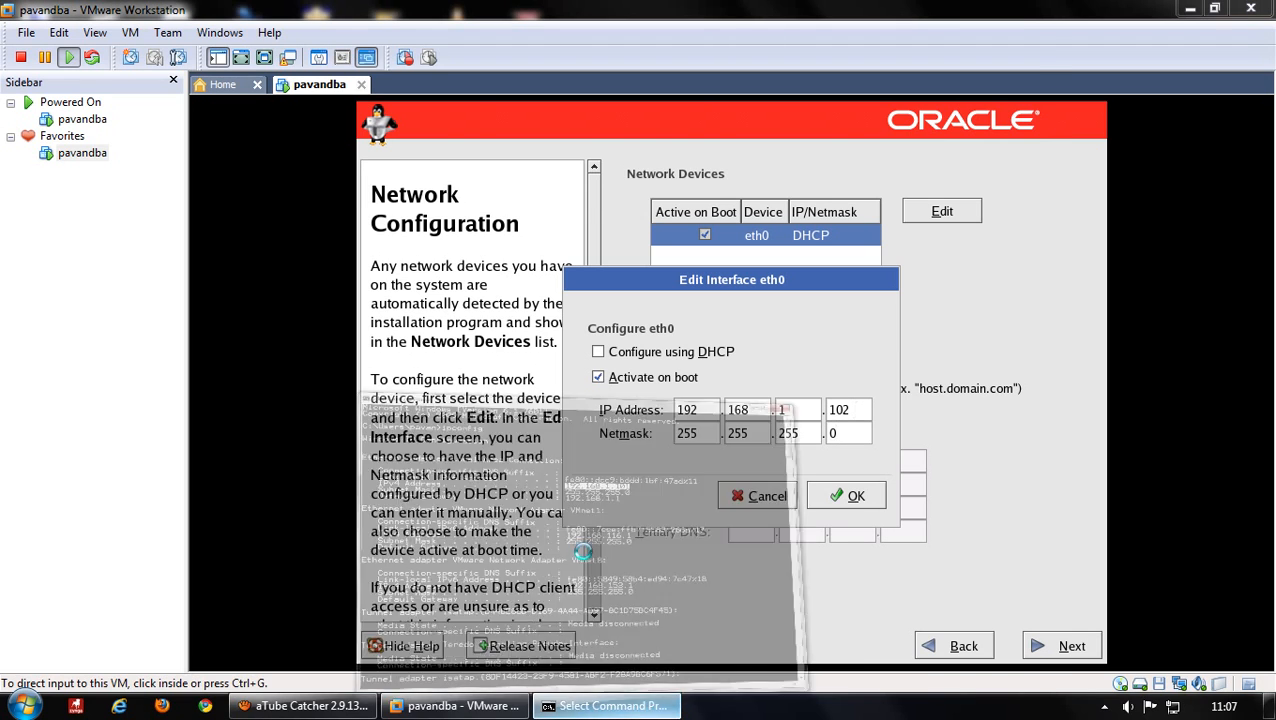
{"action": "left_click_drag", "start_coordinate": [496, 232], "coordinate": [632, 233]}
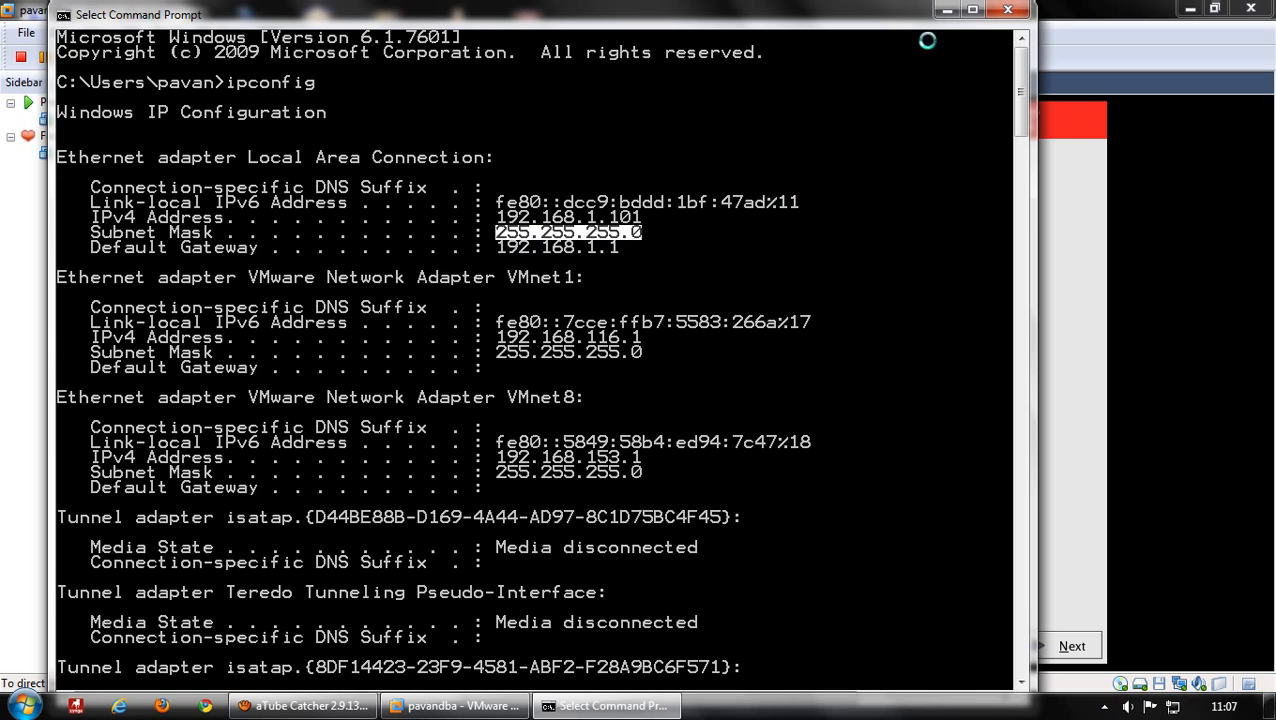
{"action": "left_click", "coordinate": [942, 12]}
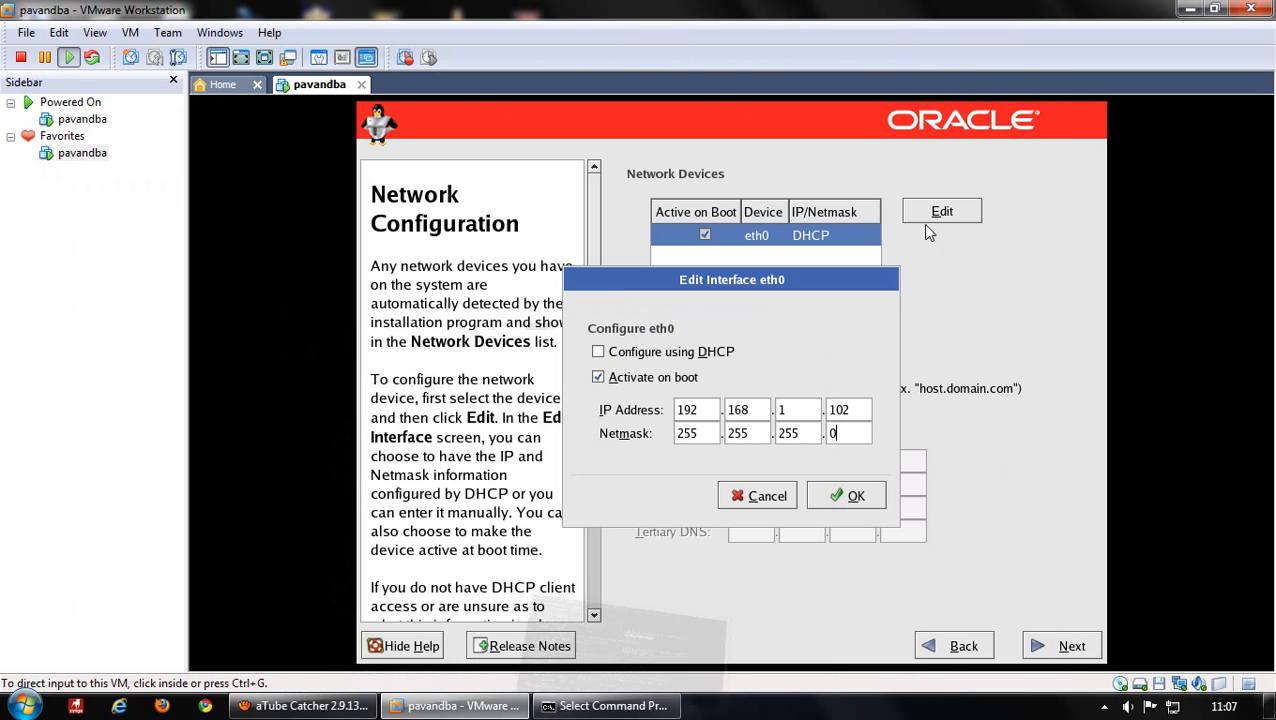
{"action": "left_click", "coordinate": [853, 440]}
{"action": "left_click", "coordinate": [840, 494]}
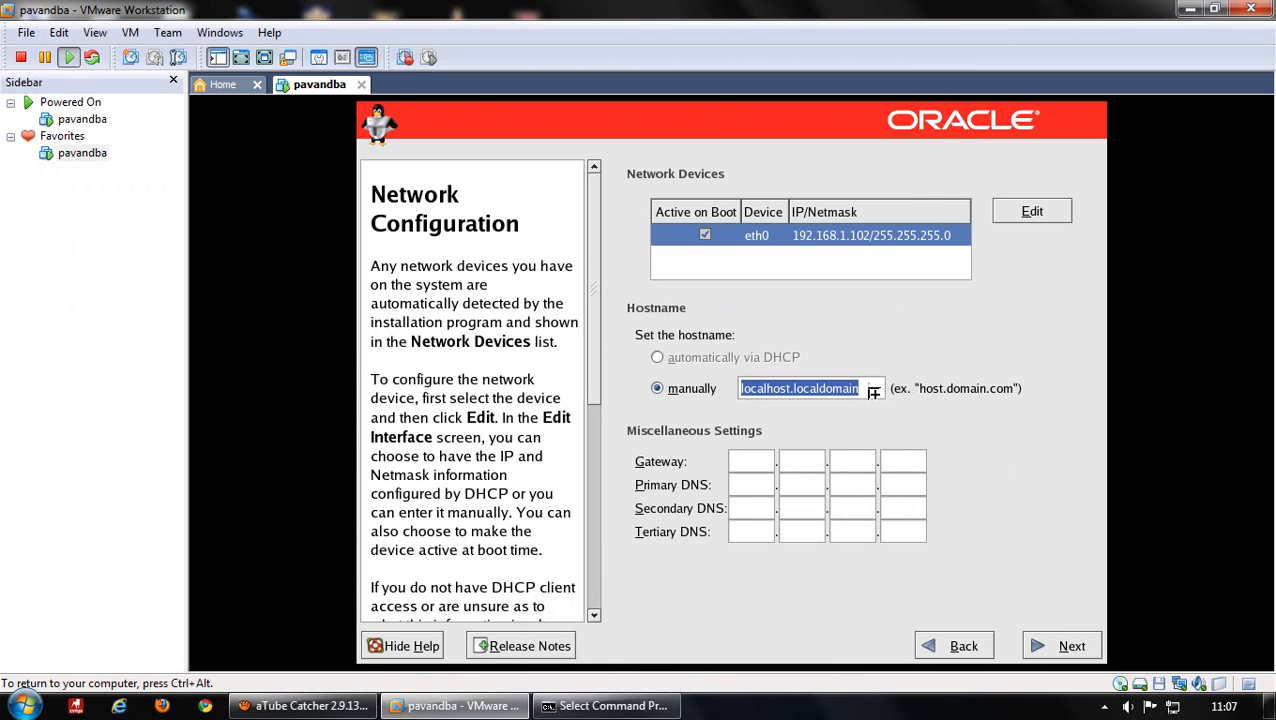
Replace the manually defined hostname with pavandba.com.
{"action": "mouse_move", "coordinate": [870, 389]}
{"action": "left_mouse_down"}
{"action": "mouse_move", "coordinate": [753, 370]}
{"action": "mouse_move", "coordinate": [866, 388]}
{"action": "left_mouse_up"}
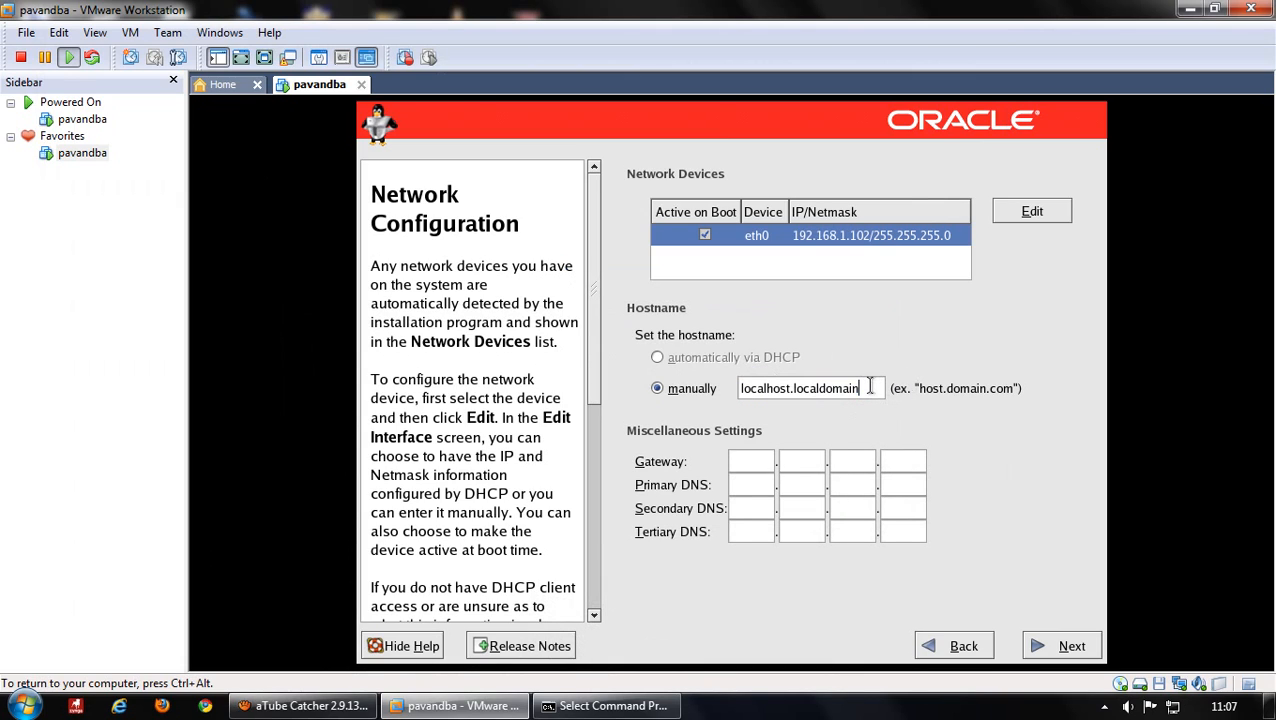
{"action": "key", "text": "BackSpace"}
{"action": "key", "text": "BackSpace"}
{"action": "key", "text": "BackSpace"}
{"action": "key", "text": "BackSpace"}
{"action": "key", "text": "BackSpace"}
{"action": "key", "text": "BackSpace"}
{"action": "key", "text": "BackSpace"}
{"action": "key", "text": "BackSpace"}
{"action": "key", "text": "BackSpace"}
{"action": "key", "text": "BackSpace"}
{"action": "key", "text": "BackSpace"}
{"action": "key", "text": "BackSpace"}
{"action": "key", "text": "BackSpace"}
{"action": "key", "text": "BackSpace"}
{"action": "key", "text": "BackSpace"}
{"action": "key", "text": "BackSpace"}
{"action": "key", "text": "BackSpace"}
{"action": "key", "text": "BackSpace"}
{"action": "key", "text": "BackSpace"}
{"action": "key", "text": "BackSpace"}
{"action": "type", "text": "pavandba.com"}
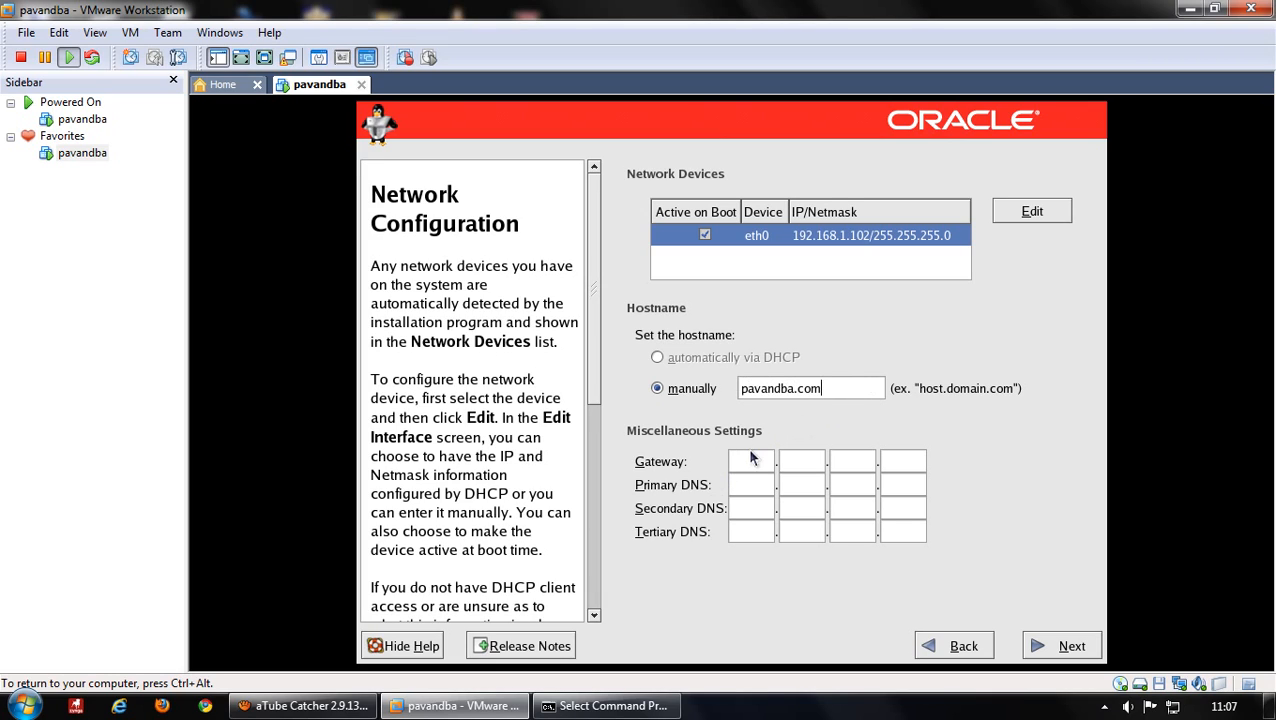
Look up the host's default gateway in the Command Prompt, set both Gateway and Primary DNS to 192.168.1.1, and continue to the firewall configuration.
{"action": "left_click", "coordinate": [641, 672]}
{"action": "left_click_drag", "start_coordinate": [496, 247], "coordinate": [612, 252]}
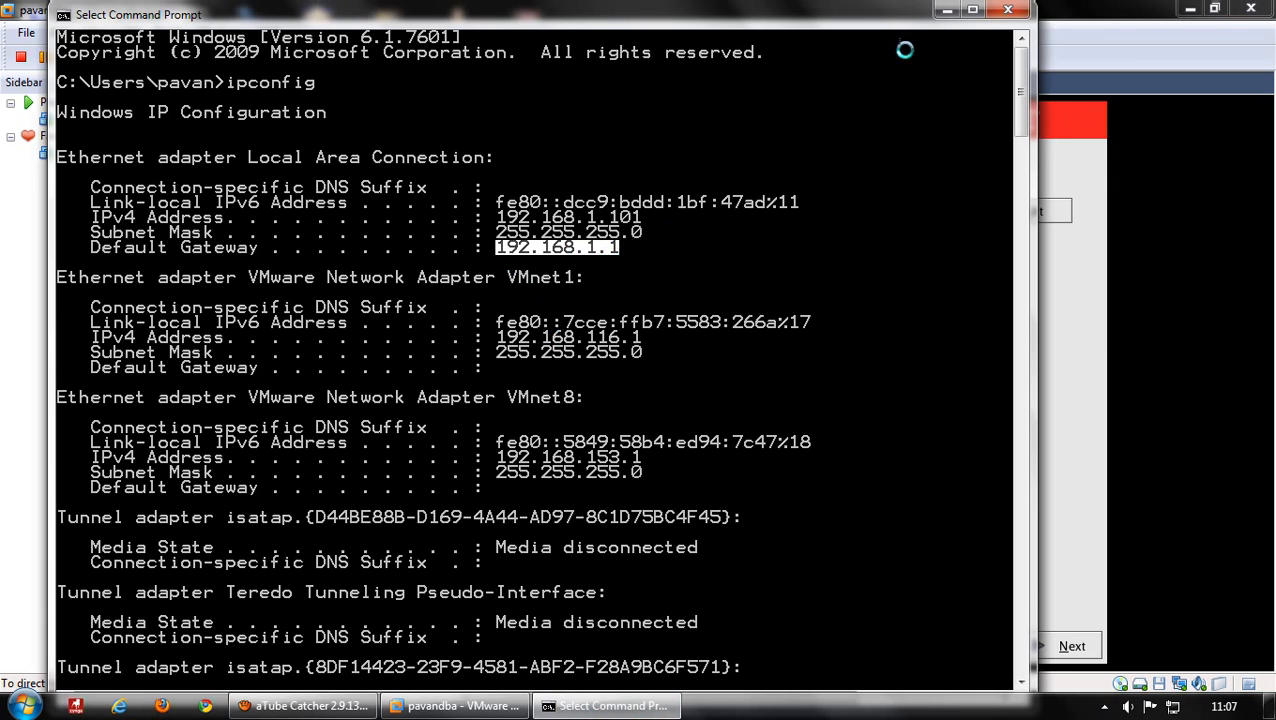
{"action": "left_click", "coordinate": [944, 9]}
{"action": "left_click", "coordinate": [752, 455]}
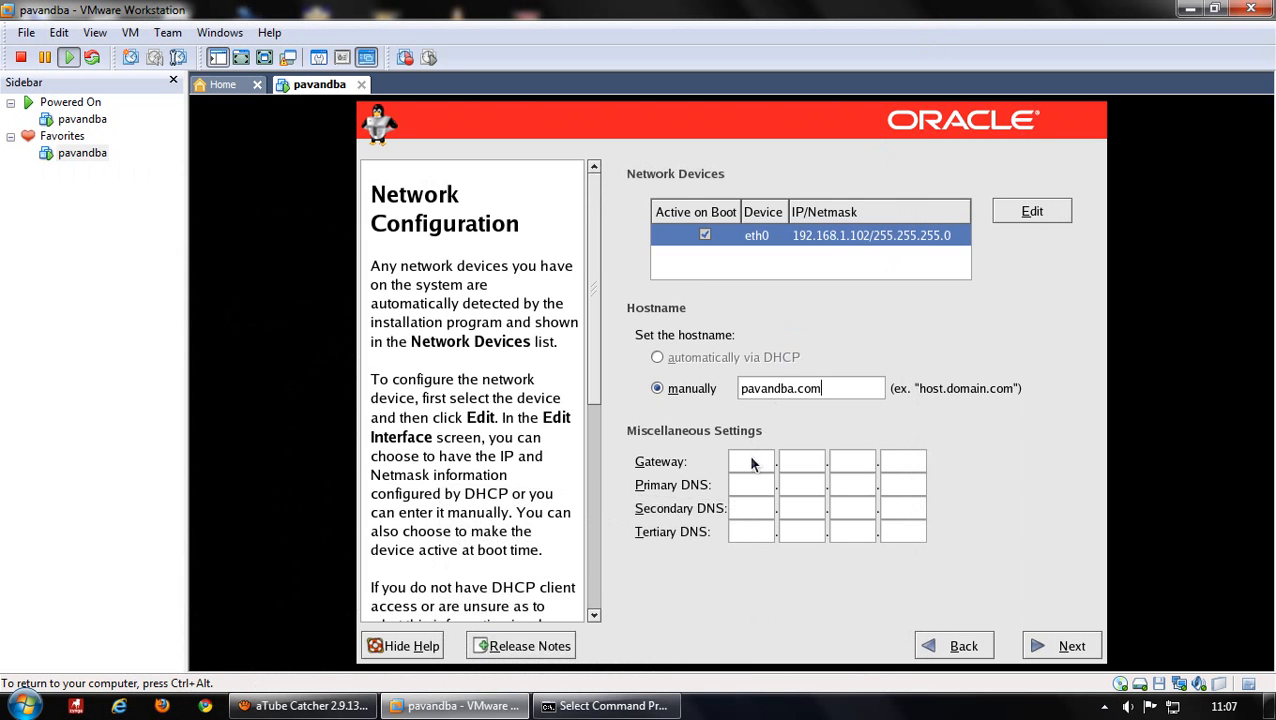
{"action": "left_click", "coordinate": [748, 465]}
{"action": "type", "text": "192.168.1.1"}
{"action": "key", "text": "Tab"}
{"action": "type", "text": "192.168.1.1"}
{"action": "left_click", "coordinate": [1032, 641]}
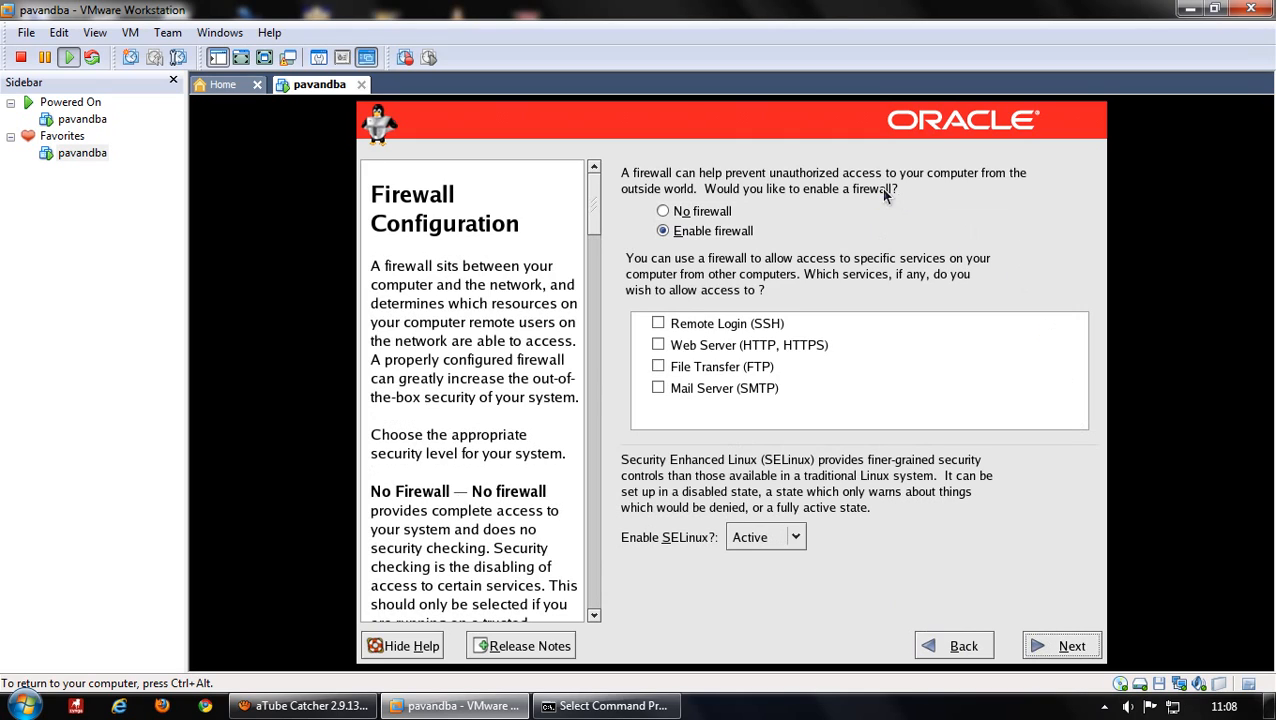
Choose no firewall, leave SELinux active, and proceed past the firewall warning.
{"action": "left_click", "coordinate": [755, 214]}
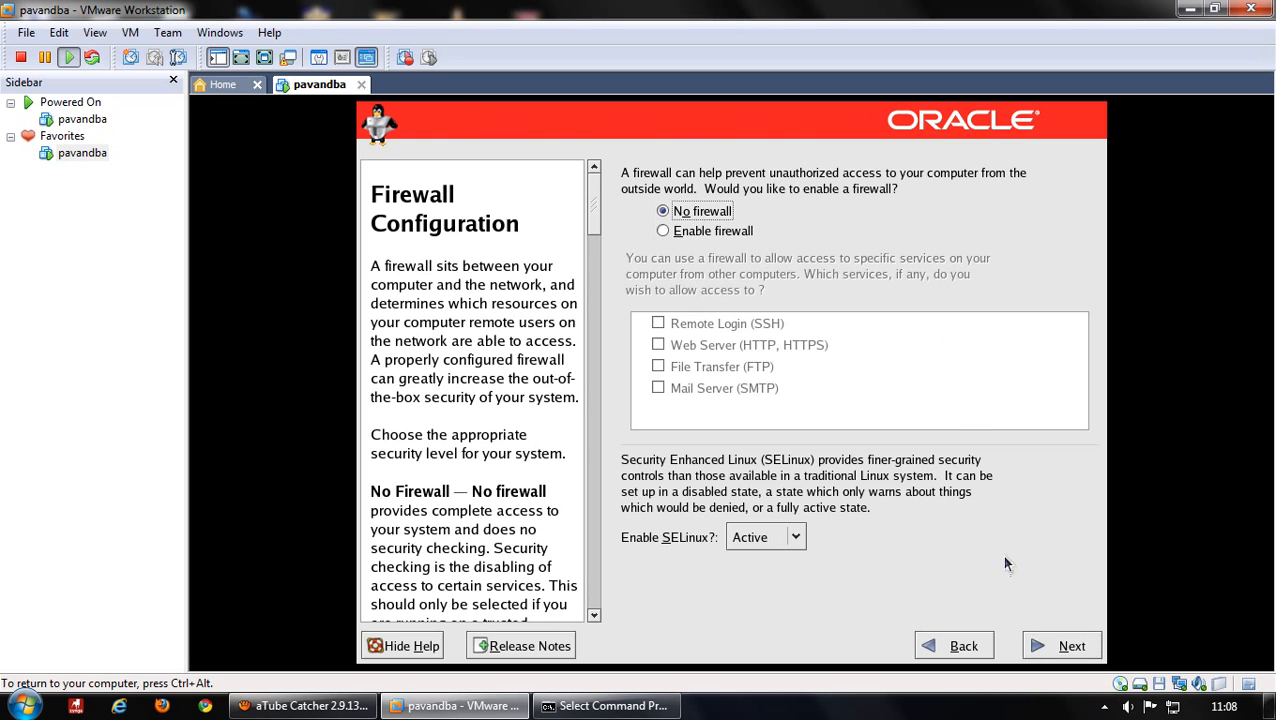
{"action": "left_click", "coordinate": [1036, 648]}
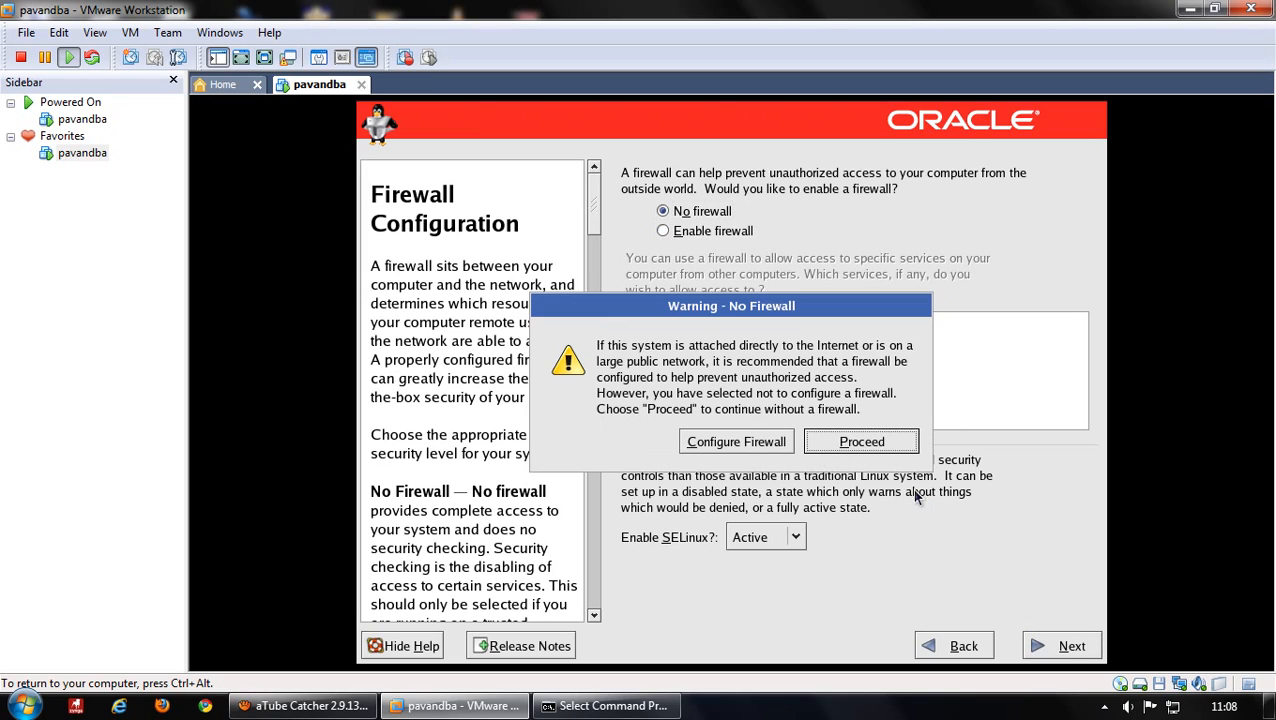
{"action": "left_click", "coordinate": [880, 450]}
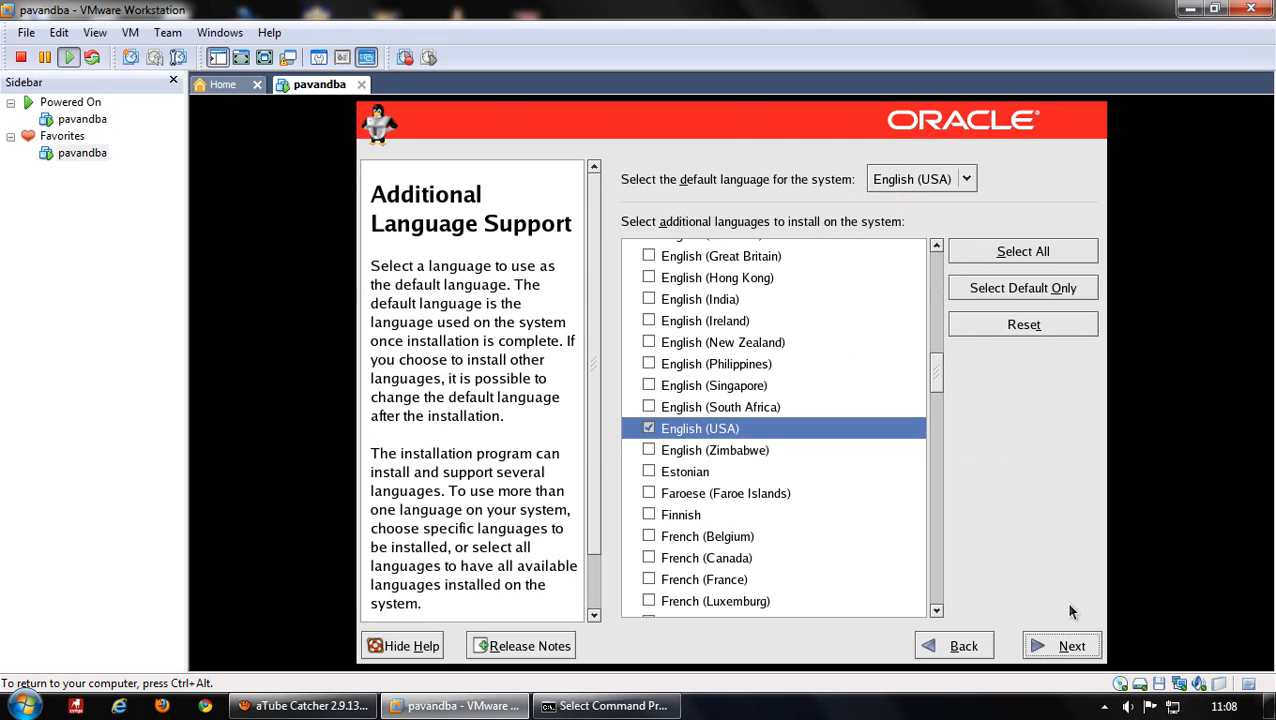
Keep English (USA) as the system language and set the time zone to Asia/Kolkata.
{"action": "left_click", "coordinate": [1037, 647]}
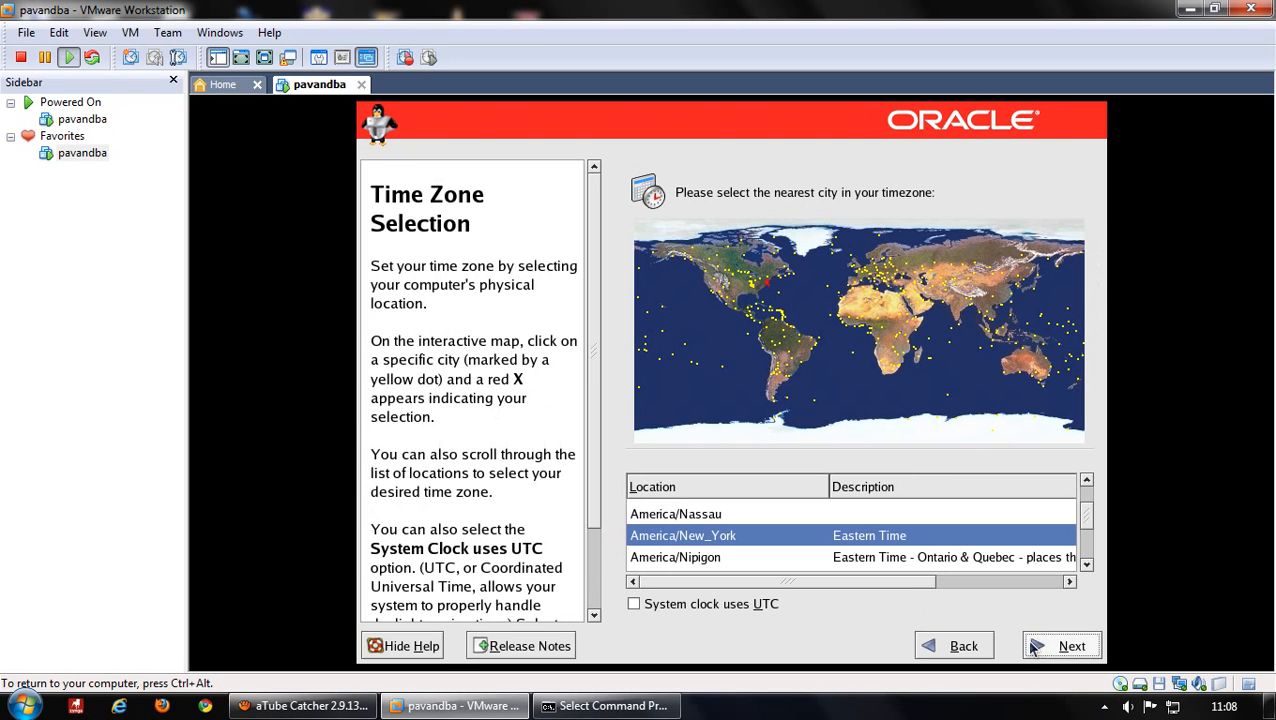
{"action": "left_click", "coordinate": [970, 312]}
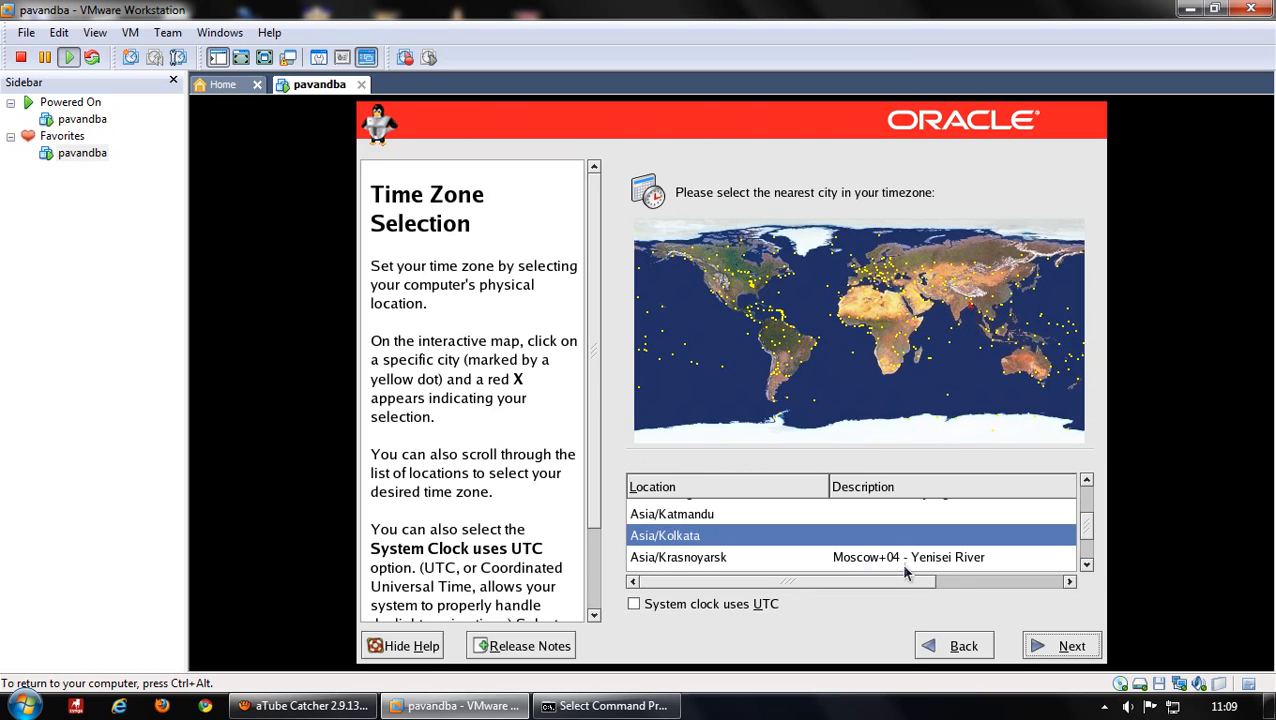
{"action": "left_click", "coordinate": [1064, 648]}
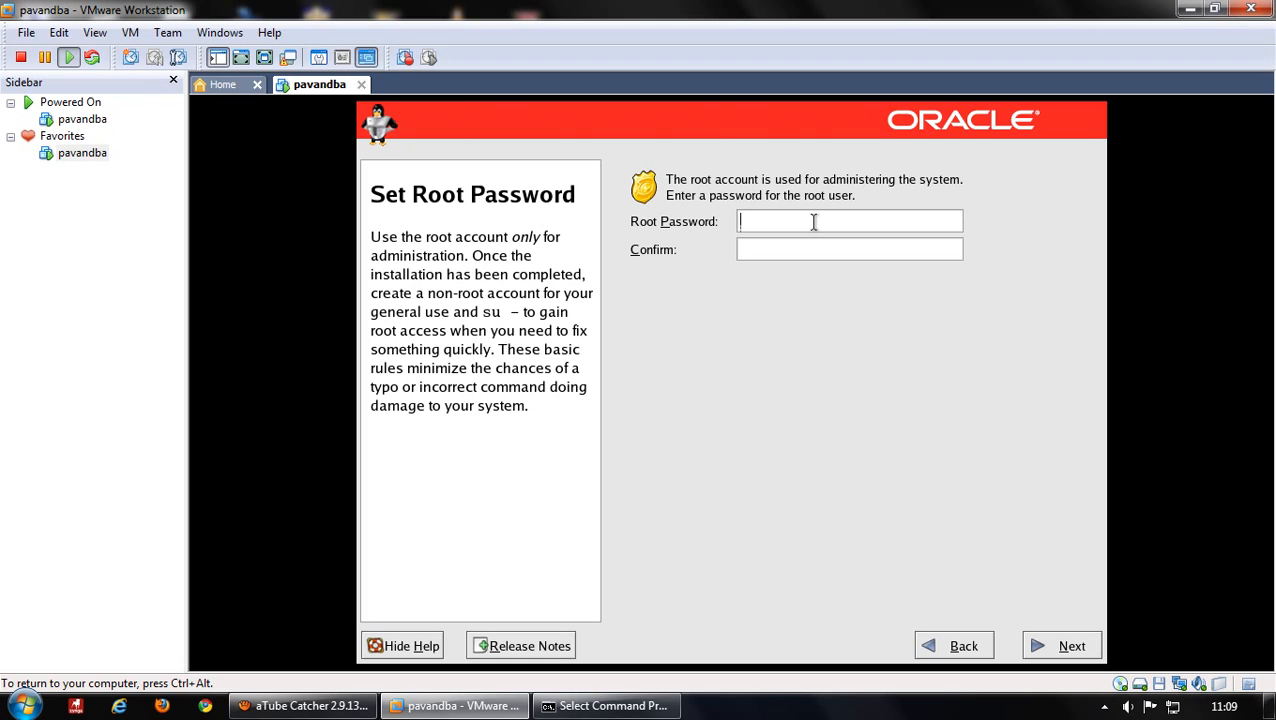
Enter and confirm the root password, and continue to the package installation defaults.
{"action": "type", "text": "*******"}
{"action": "key", "text": "Tab"}
{"action": "type", "text": "*******"}
{"action": "left_click", "coordinate": [1068, 646]}
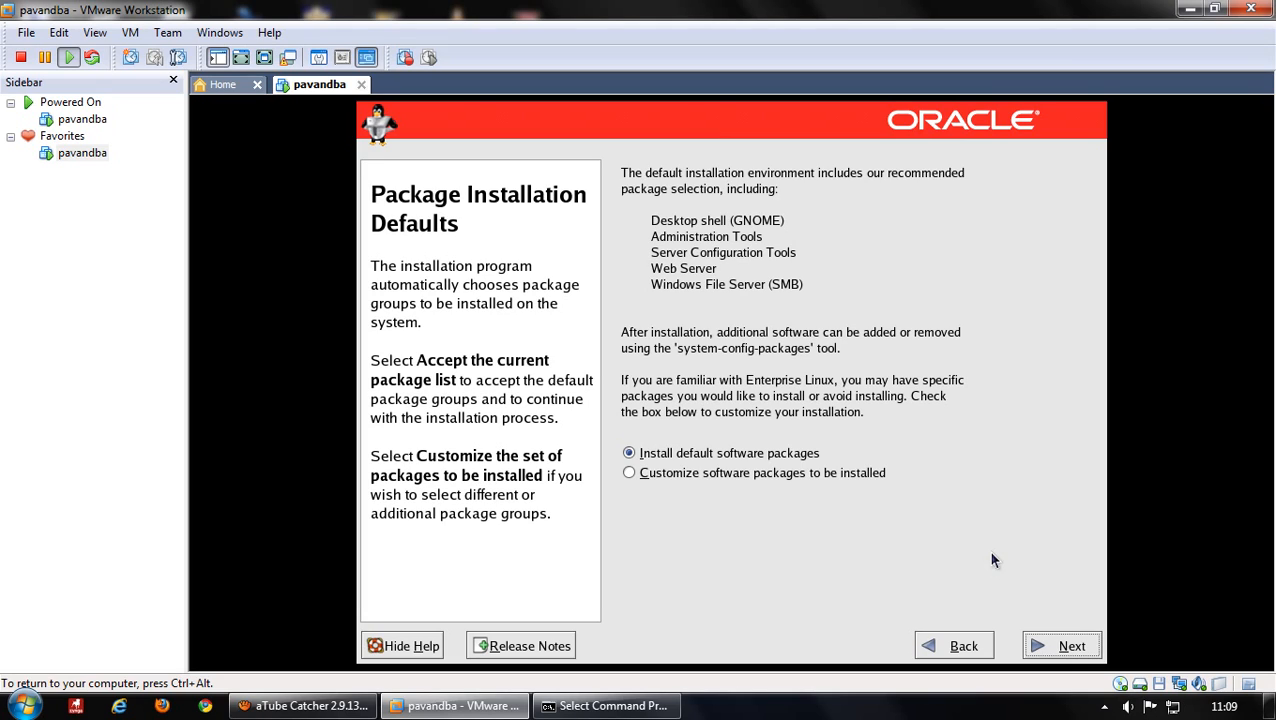
Customize the software packages by selecting the Everything group, and begin the Enterprise Linux installation.
{"action": "left_click", "coordinate": [844, 475]}
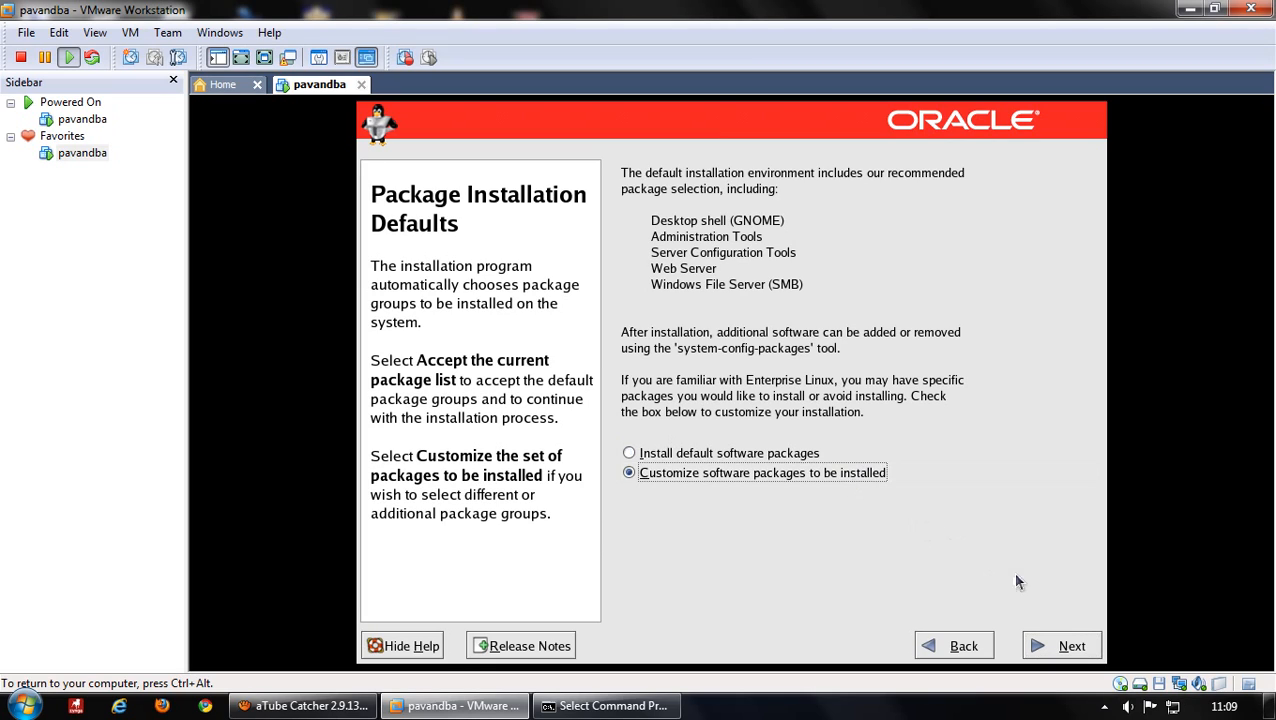
{"action": "left_click", "coordinate": [1067, 648]}
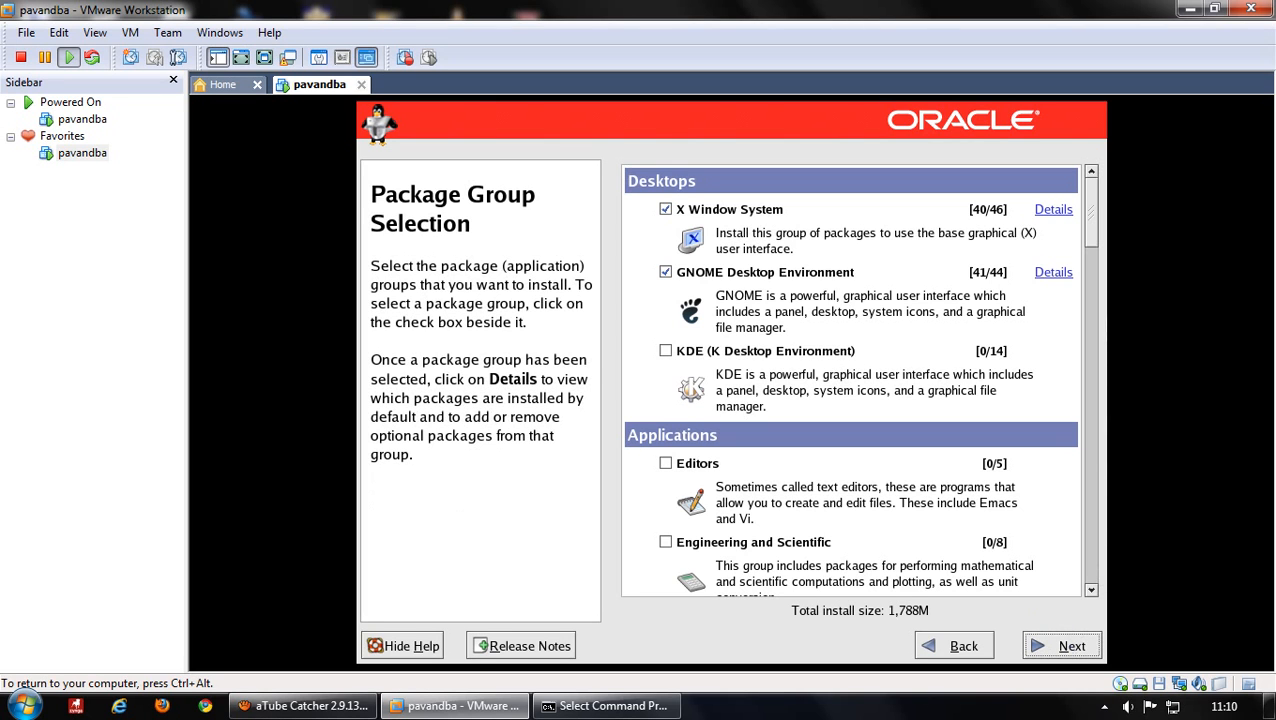
{"action": "left_click_drag", "start_coordinate": [1085, 228], "coordinate": [1098, 588]}
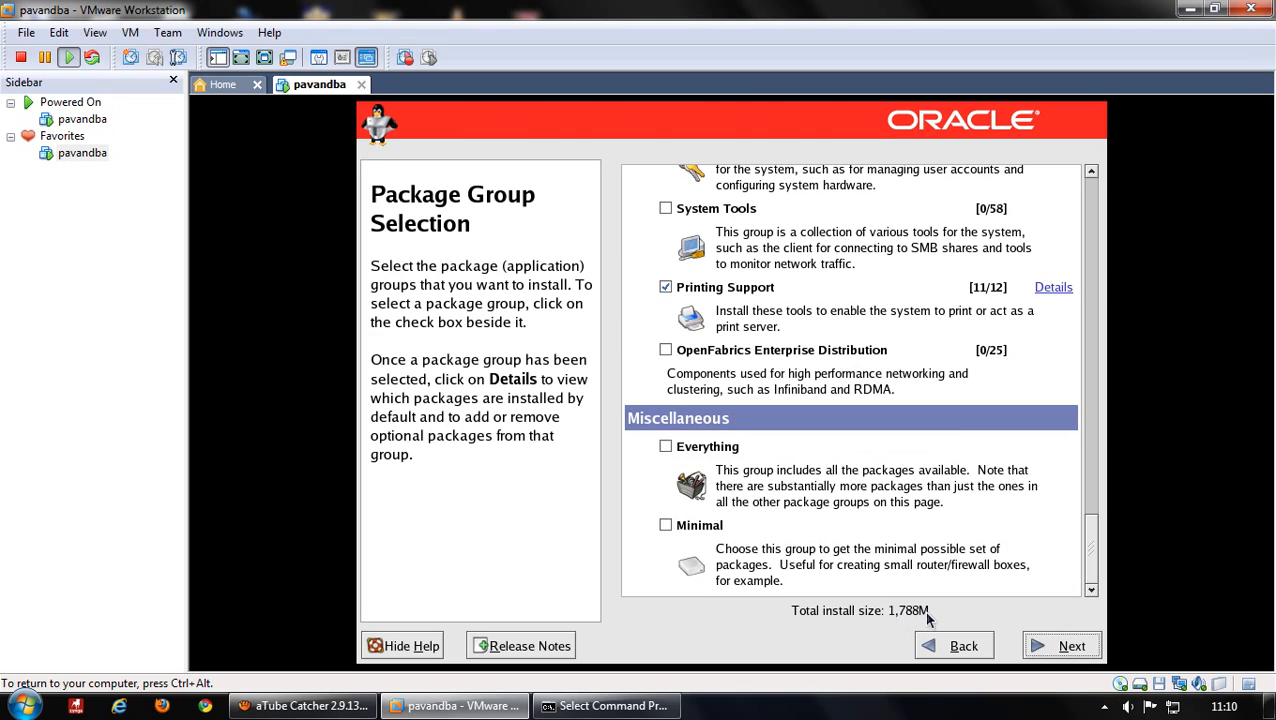
{"action": "left_click", "coordinate": [666, 447]}
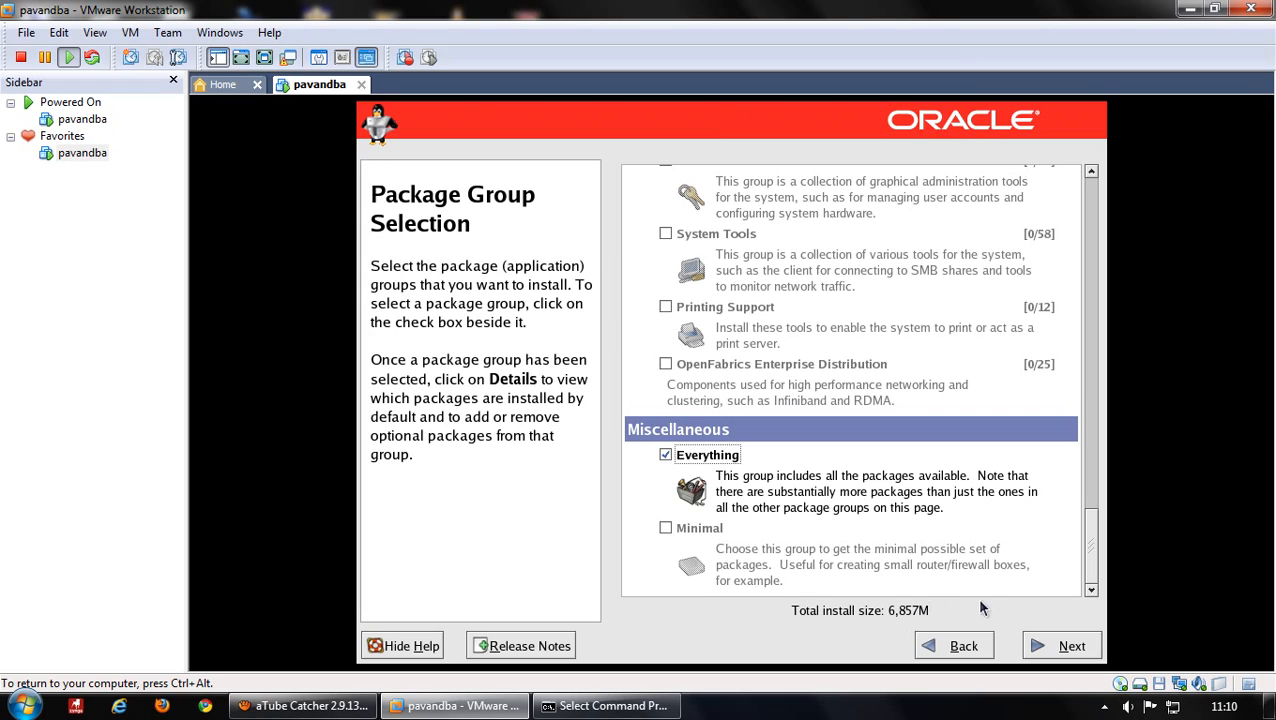
{"action": "left_click", "coordinate": [1040, 648]}
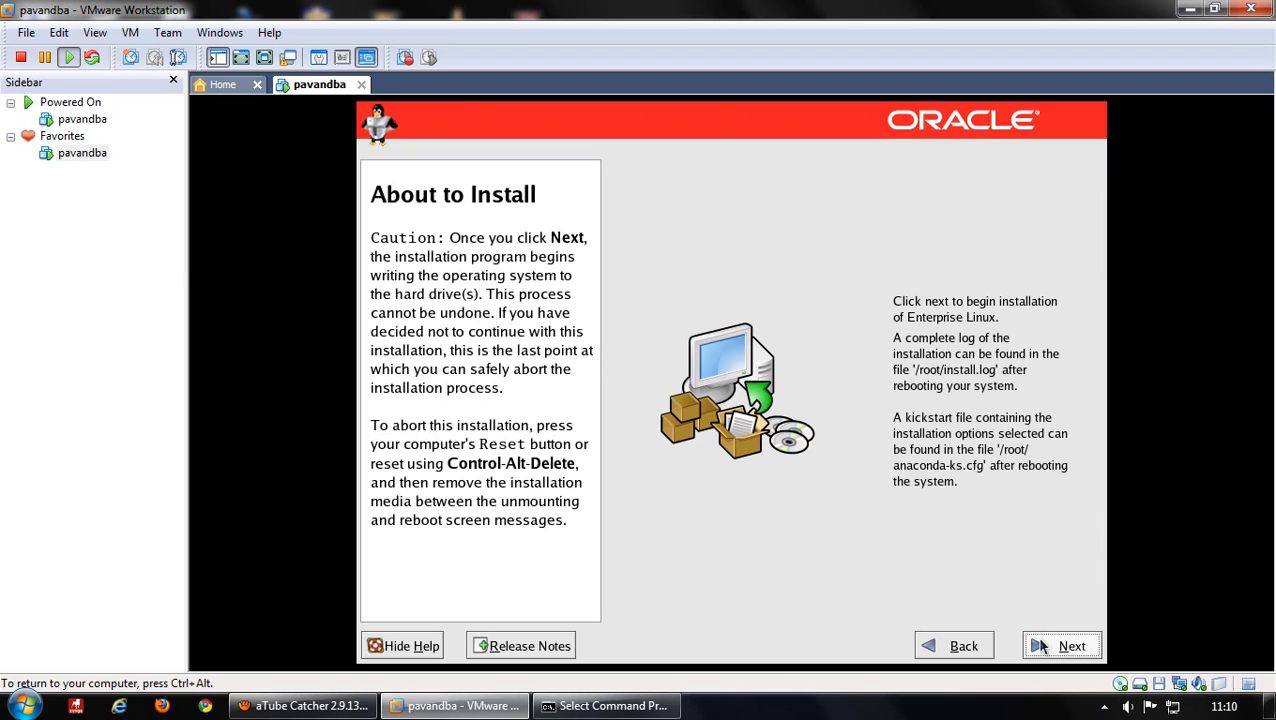
{"action": "left_click", "coordinate": [1040, 648]}
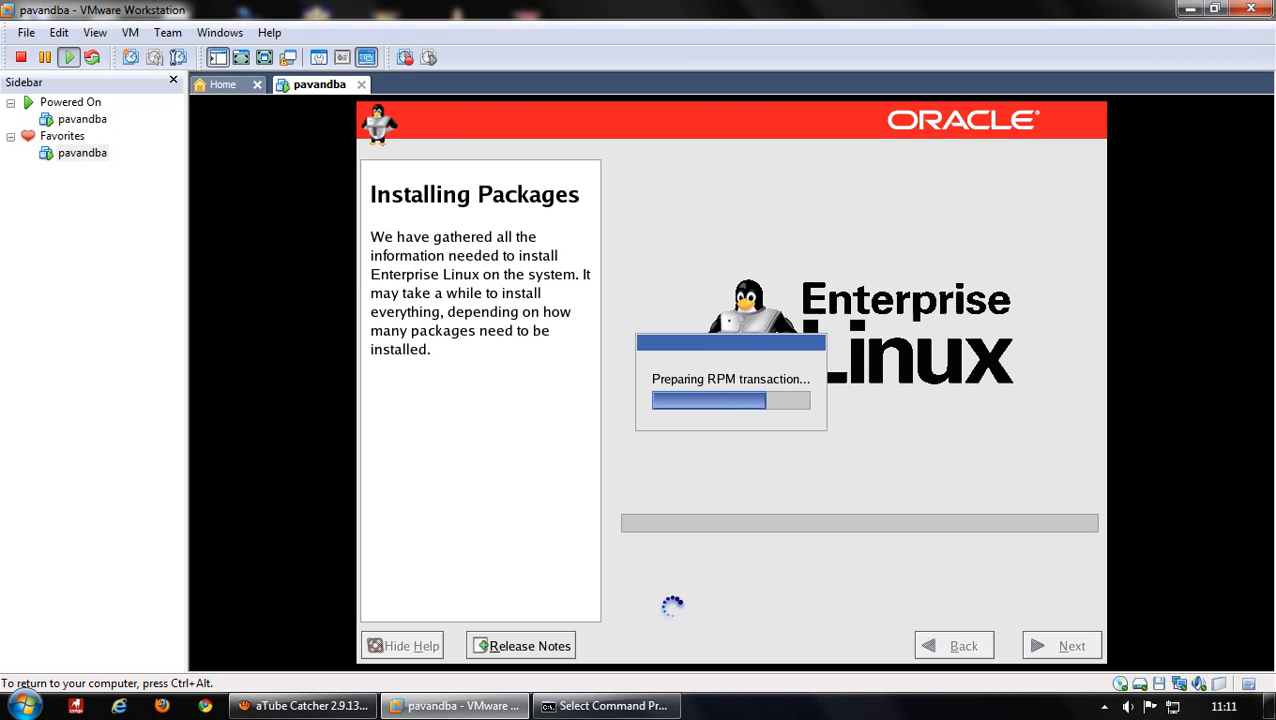
{"action": "key", "text": "ctrl+alt"}
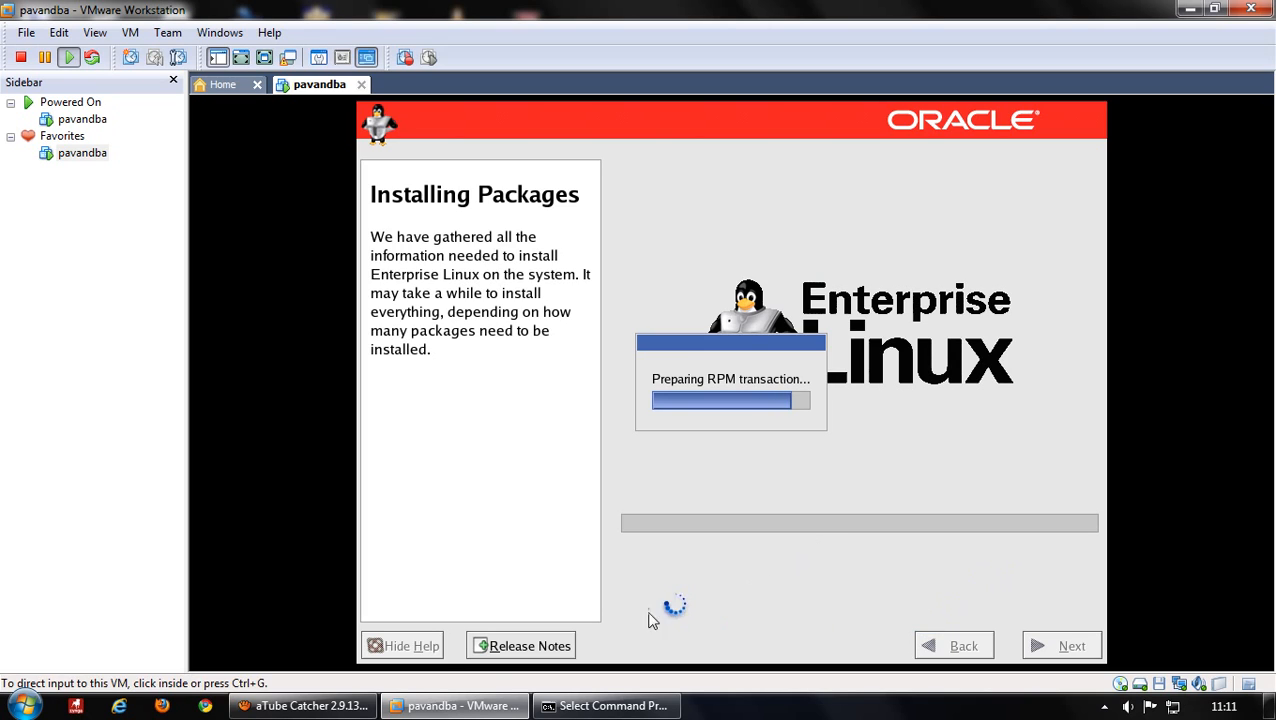
{"action": "mouse_move", "coordinate": [375, 713]}
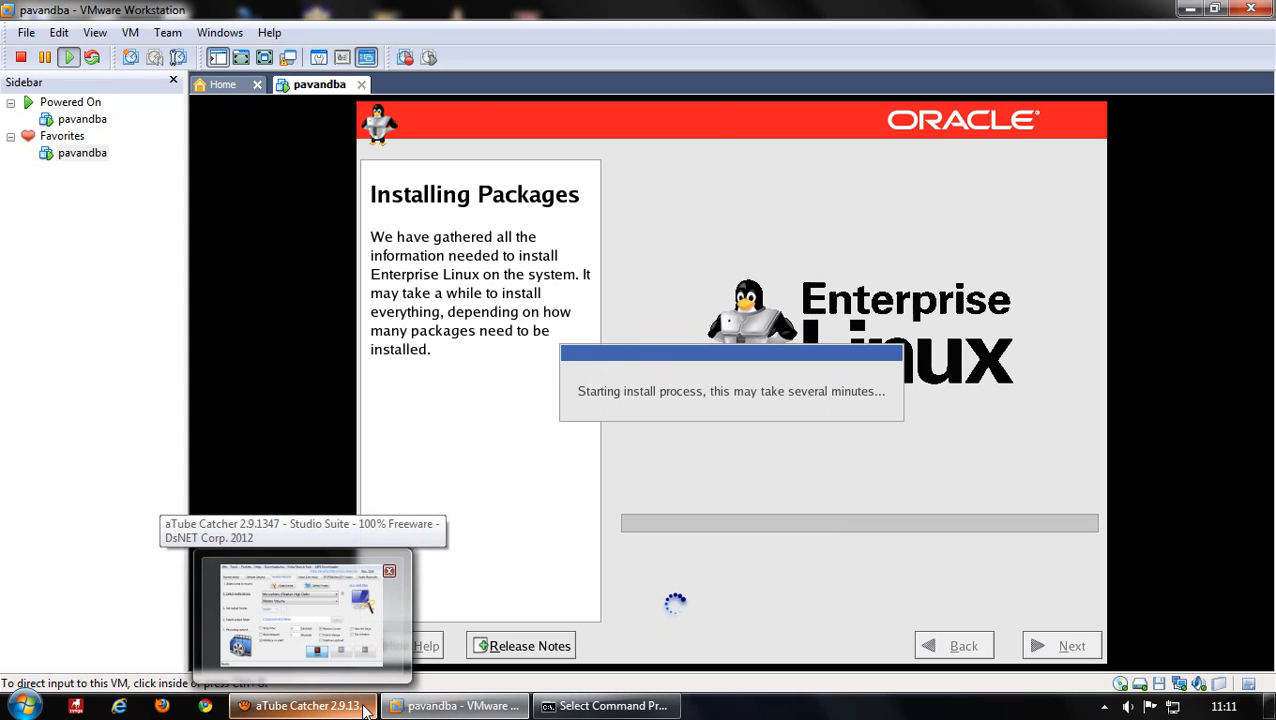
{"action": "left_click", "coordinate": [365, 708]}
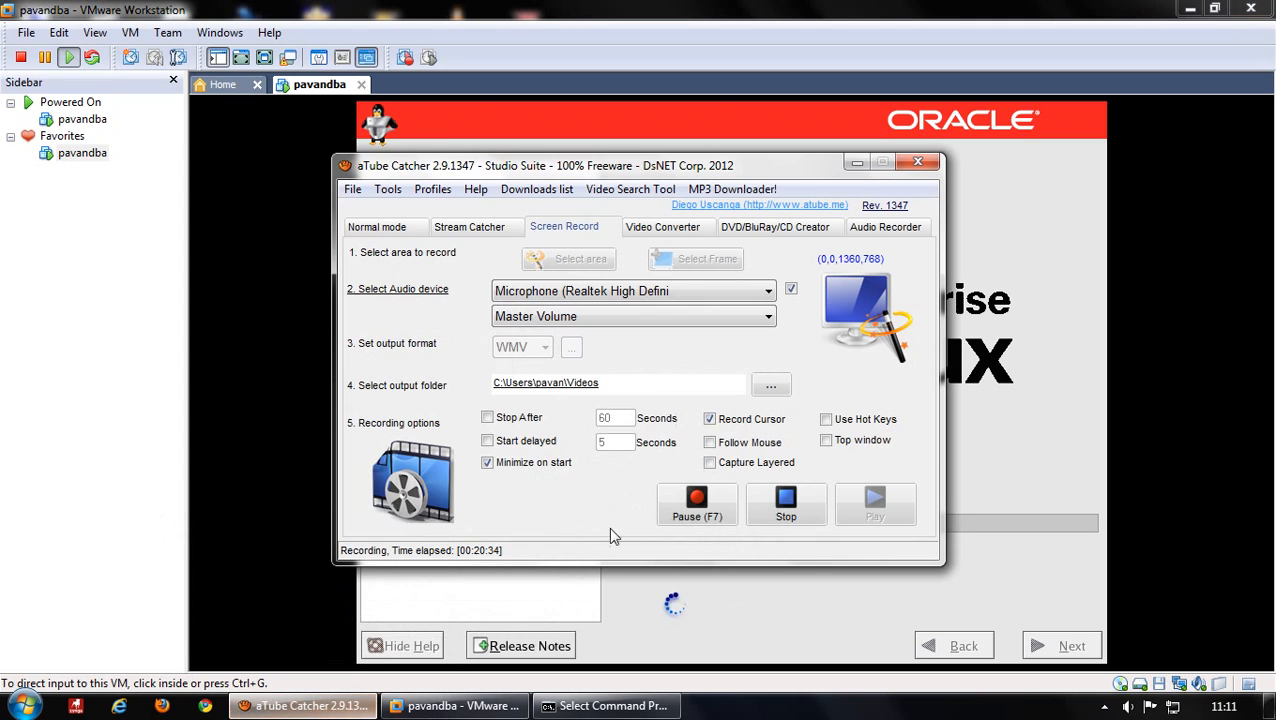